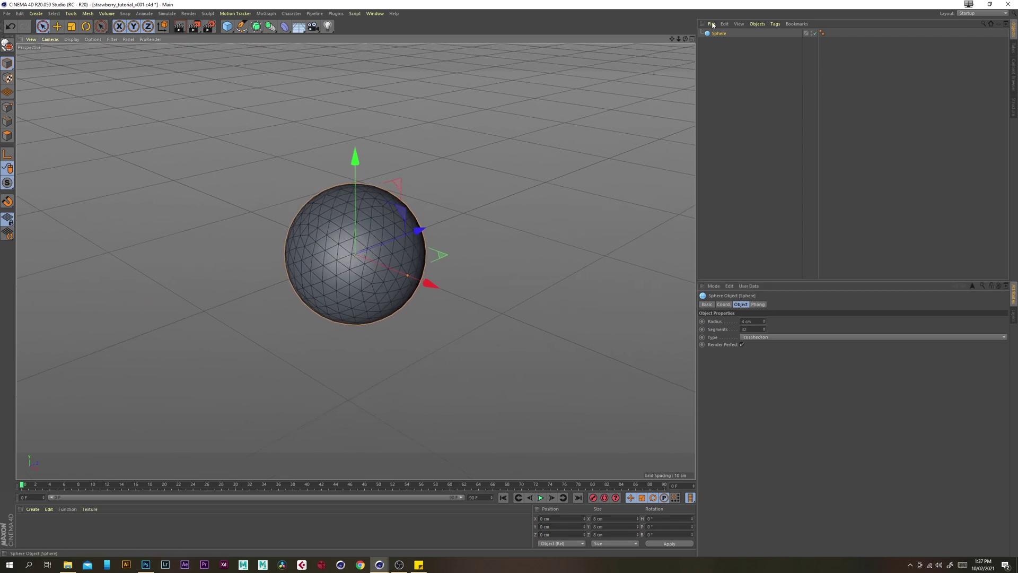
Add a Taper deformer as a child of the sphere and set its pitch rotation to 180°.
{"action": "left_click", "coordinate": [285, 26]}
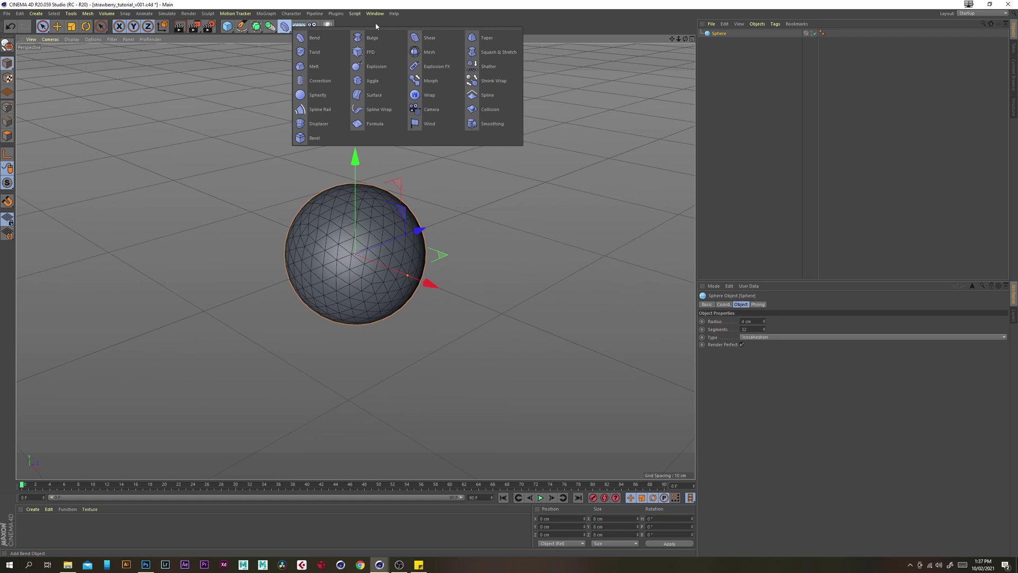
{"action": "left_click", "coordinate": [485, 38]}
{"action": "left_click_drag", "start_coordinate": [718, 34], "coordinate": [720, 42]}
{"action": "left_click", "coordinate": [724, 304]}
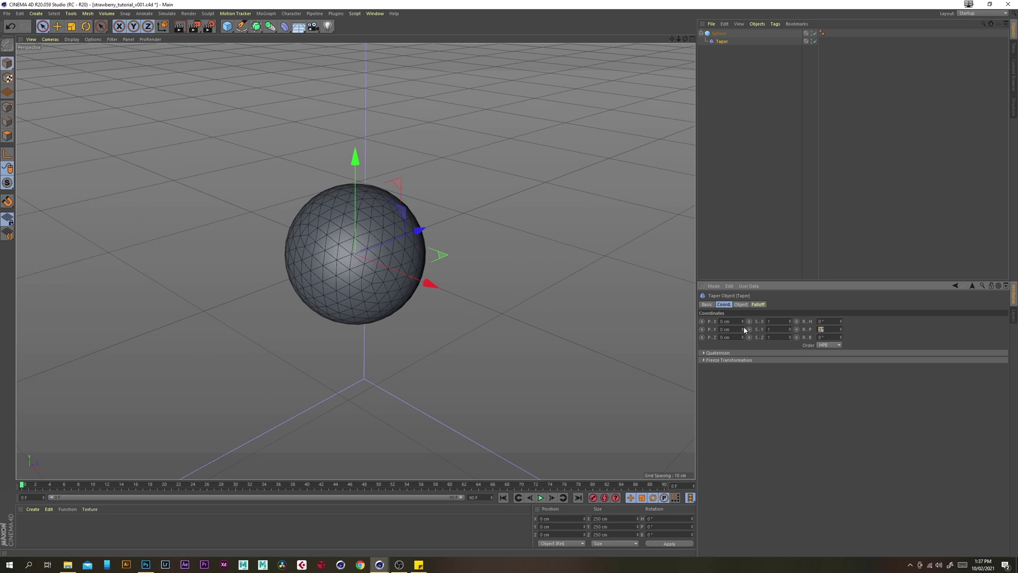
{"action": "key", "text": "Return"}
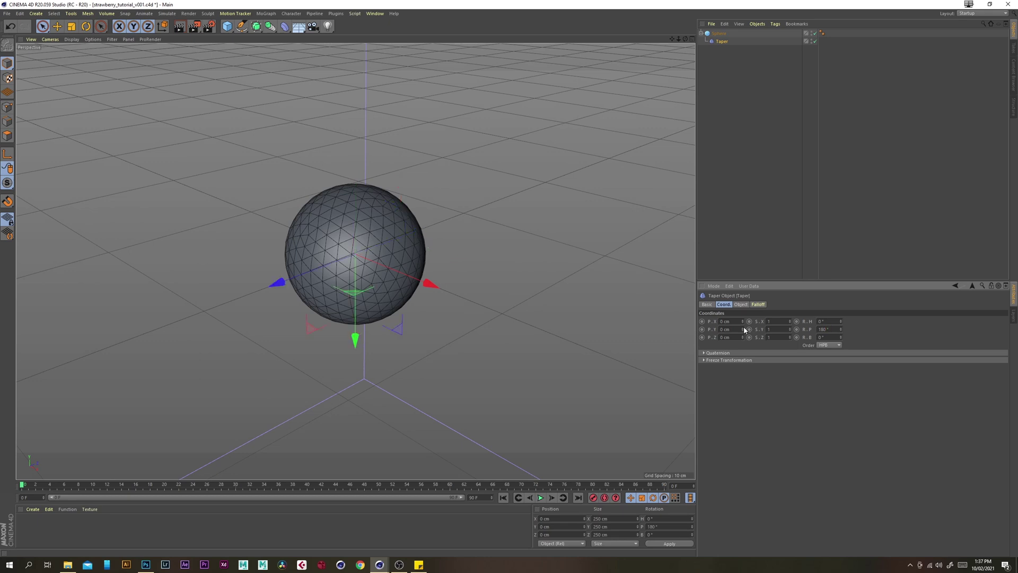
Fit the Taper deformer to its parent, with strength 60% and curvature 0%.
{"action": "left_click", "coordinate": [740, 305]}
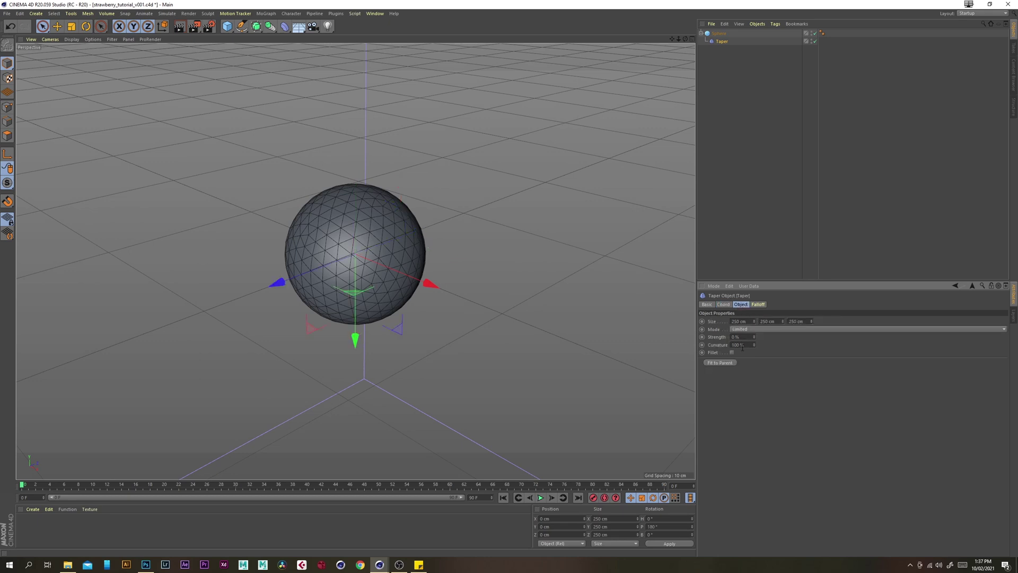
{"action": "left_click", "coordinate": [722, 363]}
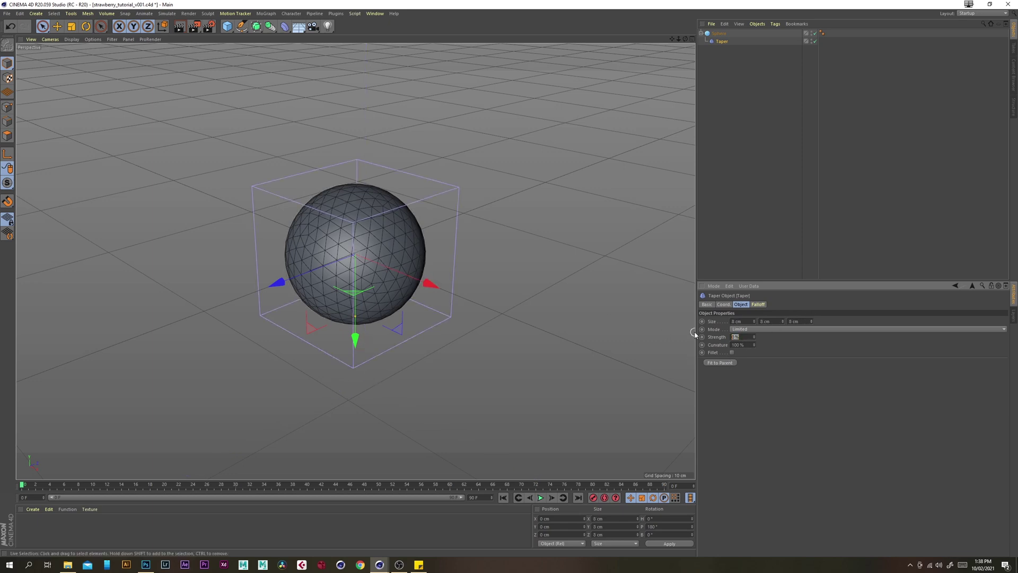
{"action": "type", "text": "0"}
{"action": "key", "text": "Return"}
{"action": "double_click", "coordinate": [738, 345]}
{"action": "type", "text": "0"}
{"action": "key", "text": "Return"}
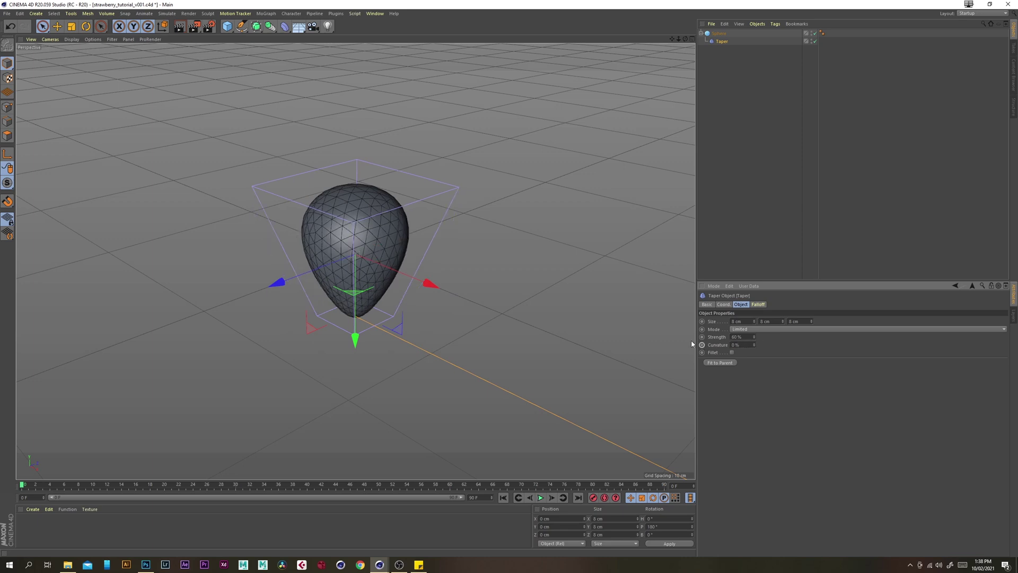
Add an FFD deformer as a child of the sphere below the Taper and fit it to the parent.
{"action": "left_click_drag", "start_coordinate": [405, 227], "coordinate": [381, 231], "text": "alt"}
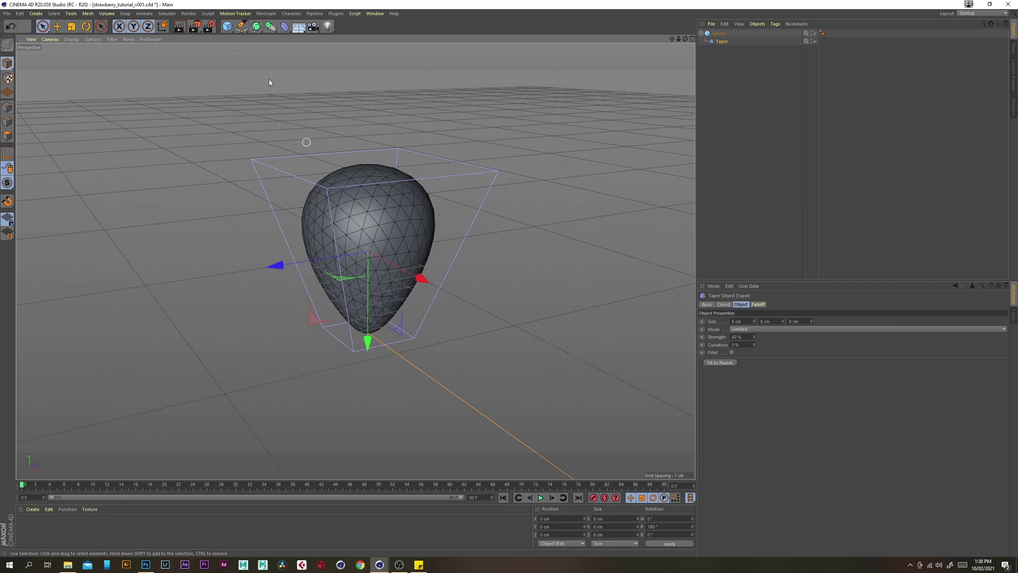
{"action": "left_click", "coordinate": [285, 27]}
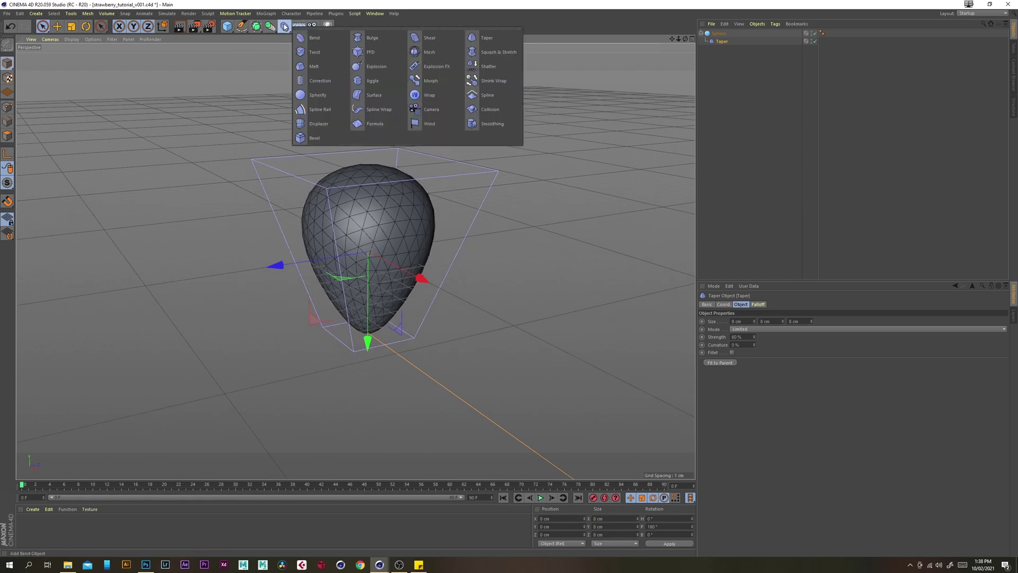
{"action": "left_click", "coordinate": [371, 52]}
{"action": "left_click_drag", "start_coordinate": [716, 33], "coordinate": [724, 54]}
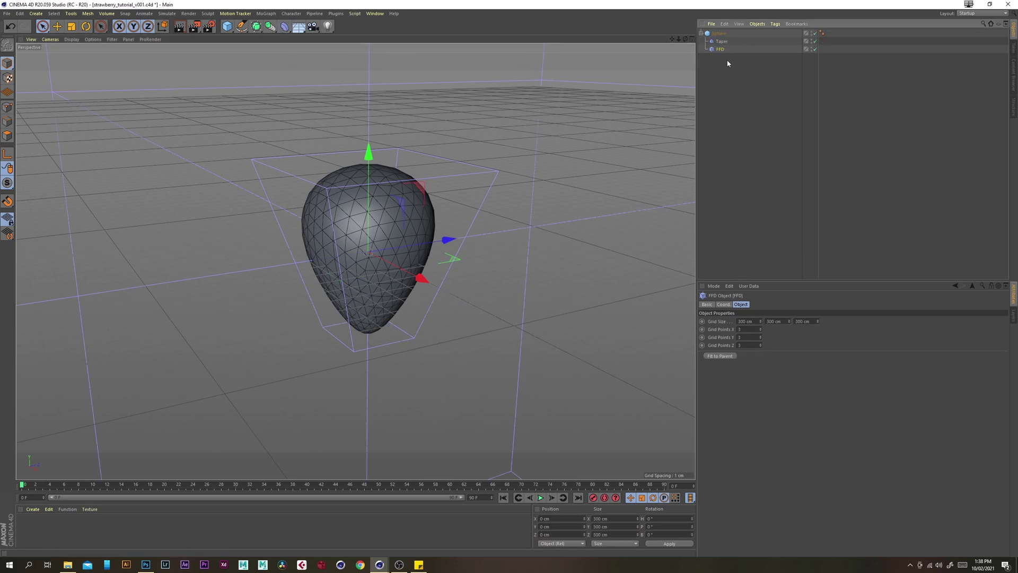
{"action": "left_click", "coordinate": [720, 356]}
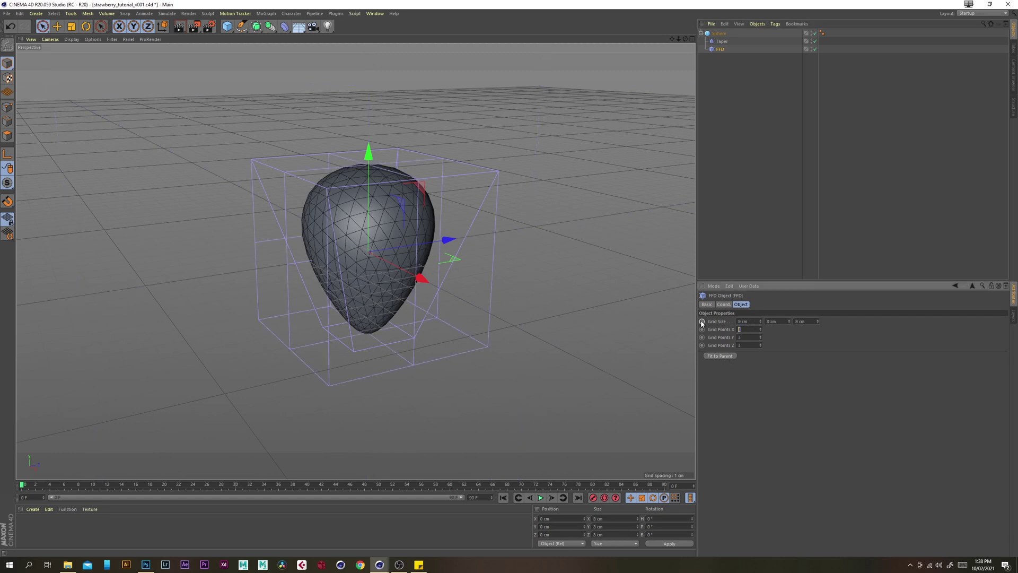
Set the FFD grid points to 5 in X, Y and Z.
{"action": "type", "text": "5"}
{"action": "key", "text": "Tab"}
{"action": "type", "text": "5"}
{"action": "key", "text": "Tab"}
{"action": "type", "text": "5"}
{"action": "key", "text": "Return"}
In point mode, lower the top-centre point of the FFD cage to about Y 1.7 cm to flatten the fruit's top.
{"action": "left_click_drag", "start_coordinate": [327, 197], "coordinate": [344, 209], "text": "alt"}
{"action": "left_click", "coordinate": [8, 108]}
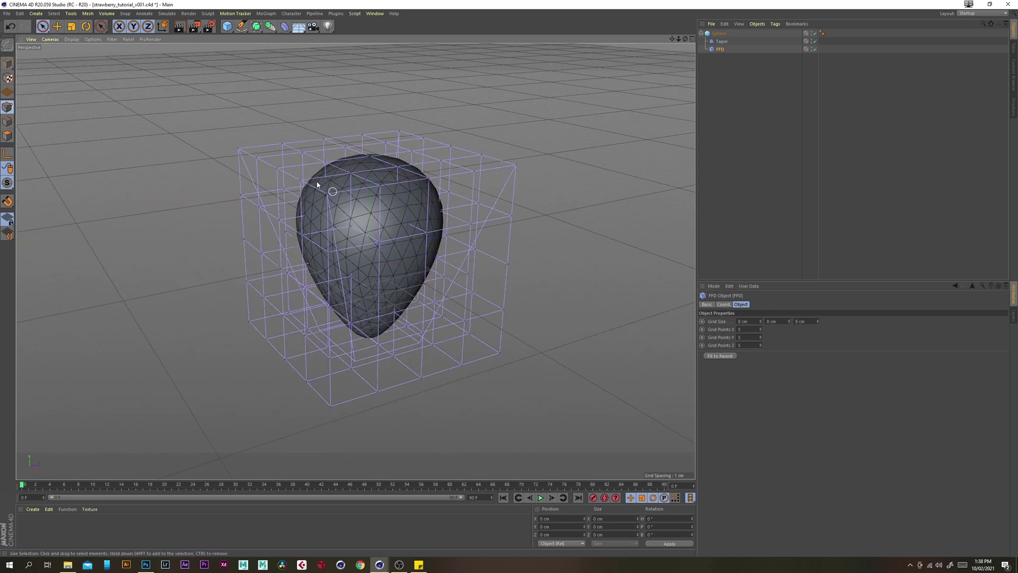
{"action": "left_click", "coordinate": [371, 157]}
{"action": "left_click_drag", "start_coordinate": [373, 55], "coordinate": [373, 81]}
{"action": "left_click_drag", "start_coordinate": [425, 151], "coordinate": [383, 110], "text": "alt"}
{"action": "middle_click_drag", "start_coordinate": [384, 110], "coordinate": [353, 94], "text": "alt"}
{"action": "left_click_drag", "start_coordinate": [369, 83], "coordinate": [367, 114]}
{"action": "mouse_move", "coordinate": [368, 257]}
{"action": "left_mouse_down", "text": "alt"}
{"action": "mouse_move", "coordinate": [375, 270]}
{"action": "mouse_move", "coordinate": [376, 249]}
{"action": "left_mouse_up", "text": "alt"}
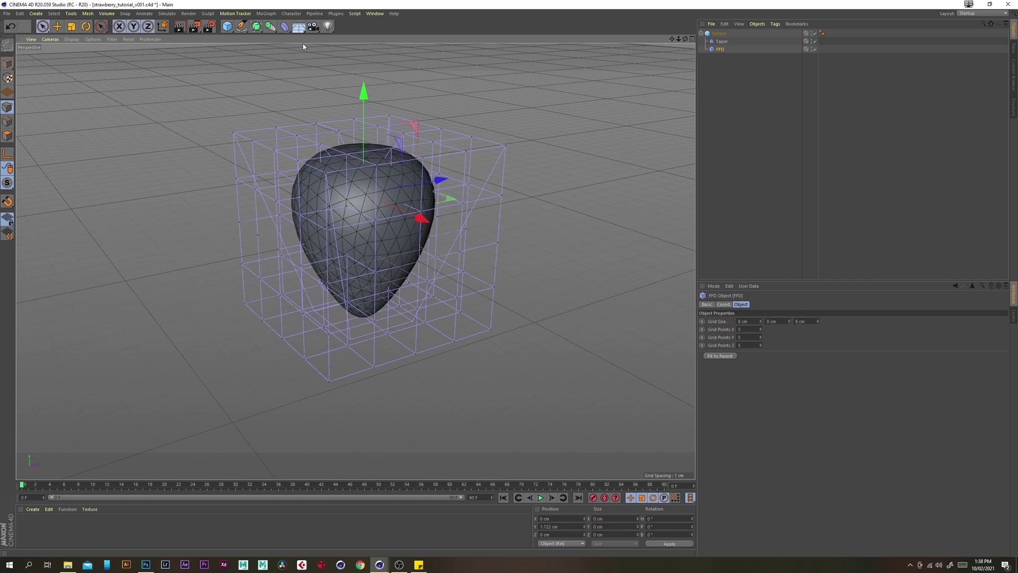
Add a Displacer deformer as a child of the sphere below the FFD and assign it a Noise shader.
{"action": "left_click_drag", "start_coordinate": [285, 26], "coordinate": [323, 123]}
{"action": "left_click_drag", "start_coordinate": [725, 34], "coordinate": [723, 61]}
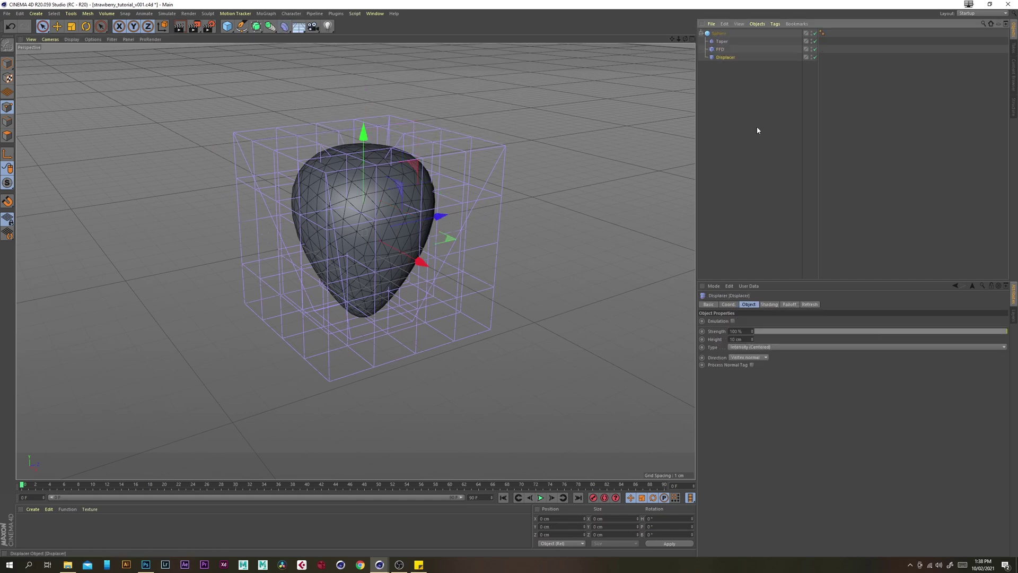
{"action": "left_click", "coordinate": [770, 305]}
{"action": "left_click", "coordinate": [728, 329]}
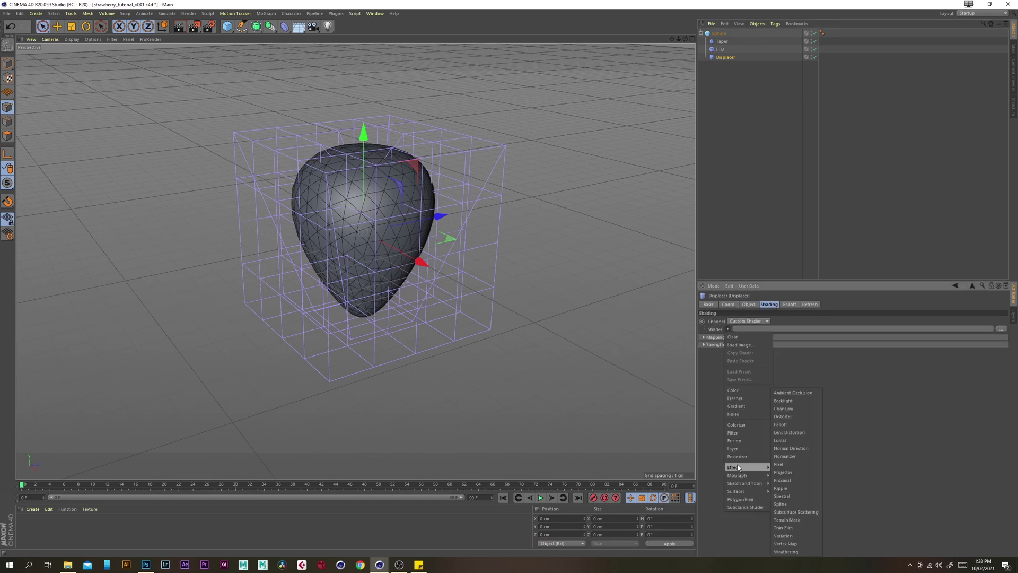
{"action": "left_click", "coordinate": [748, 415]}
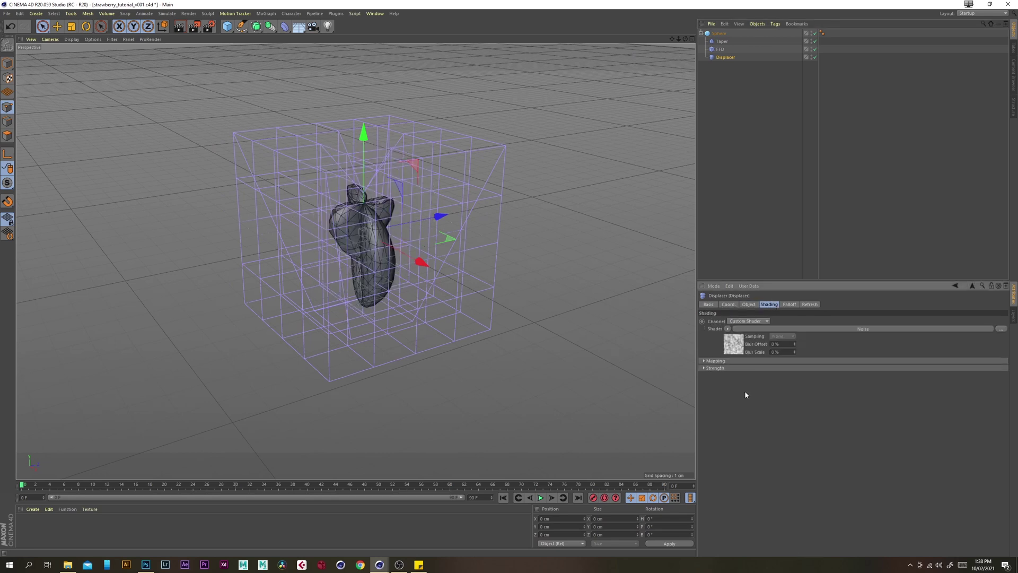
Set the noise shader's global scale to 25% and the Displacer's height to 0.25 cm.
{"action": "left_click", "coordinate": [733, 347]}
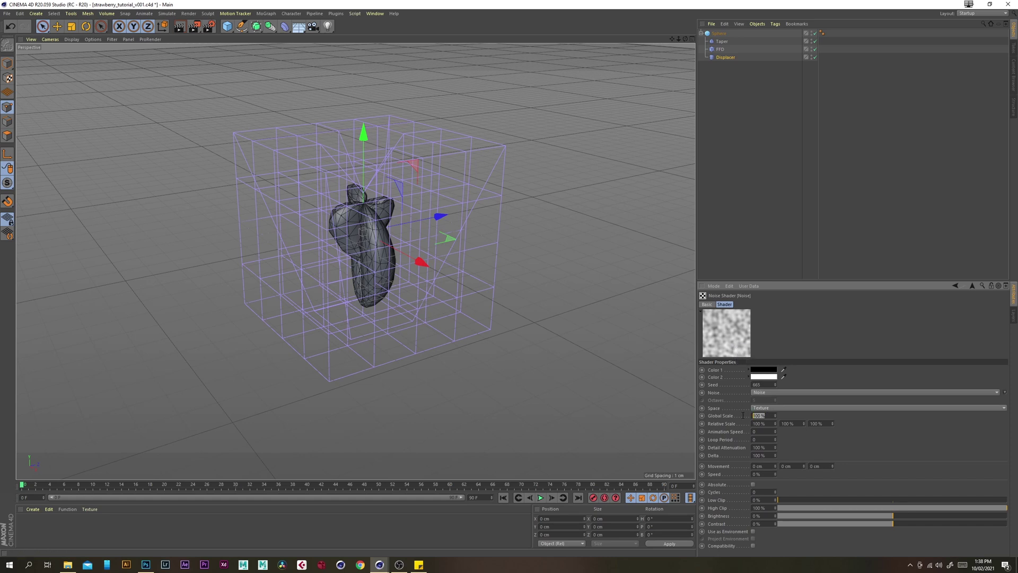
{"action": "key", "text": "Return"}
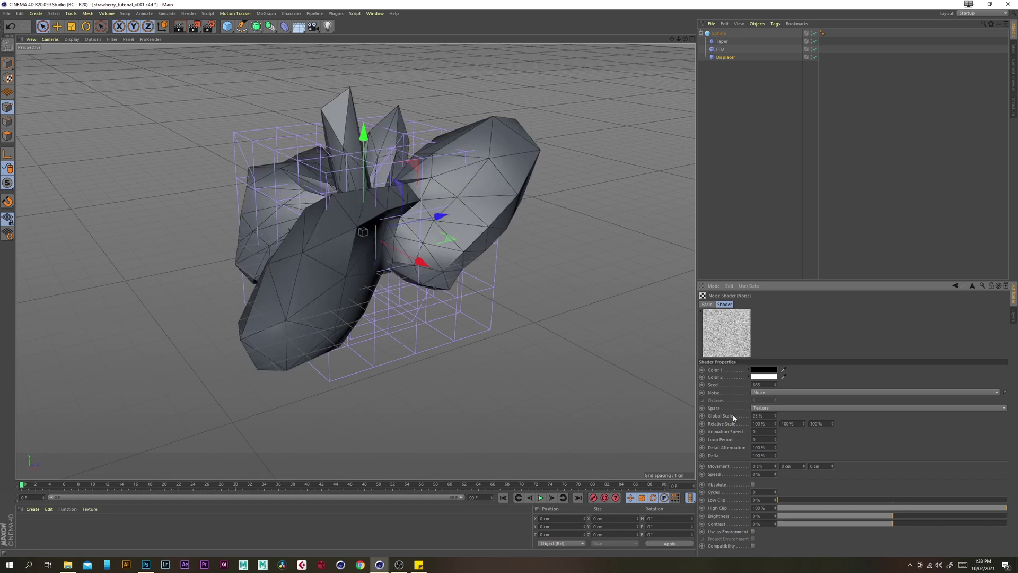
{"action": "left_click", "coordinate": [971, 286]}
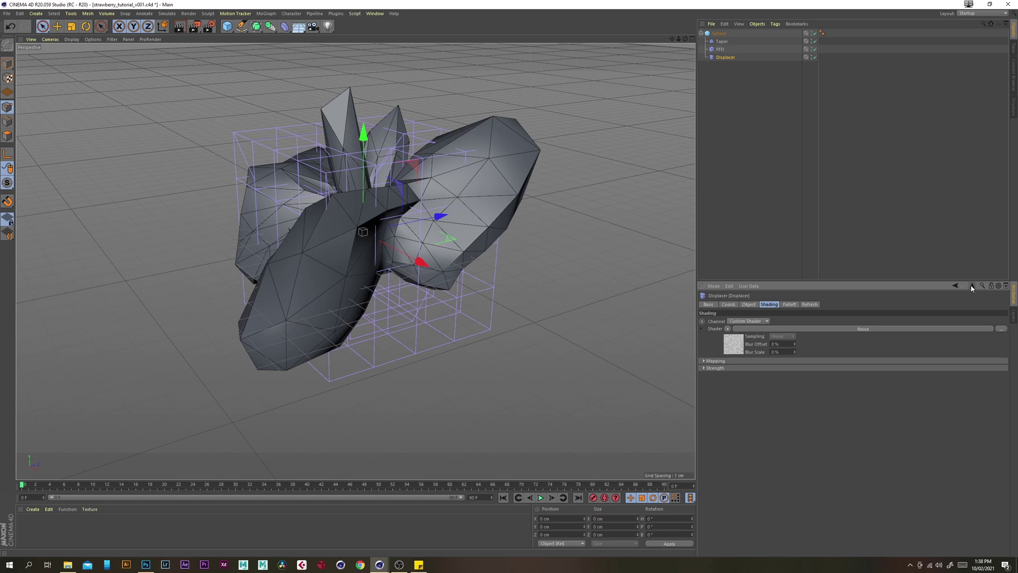
{"action": "left_click", "coordinate": [748, 305]}
{"action": "left_click", "coordinate": [735, 339]}
{"action": "type", "text": "0"}
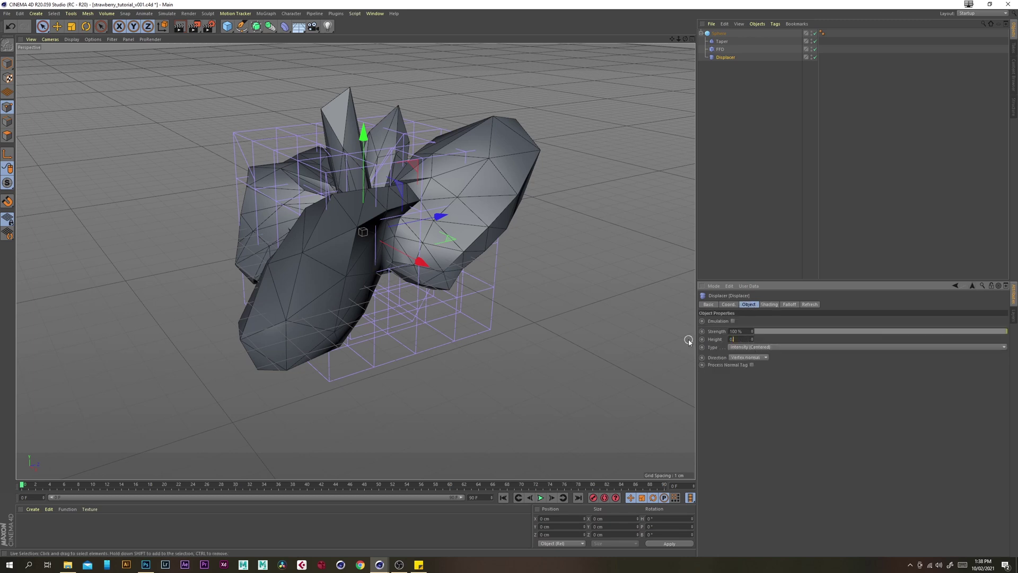
{"action": "type", "text": ".25"}
{"action": "key", "text": "Return"}
Put the sphere inside a new Subdivision Surface and set its editor subdivision to 3.
{"action": "left_click_drag", "start_coordinate": [410, 202], "coordinate": [420, 231], "text": "alt"}
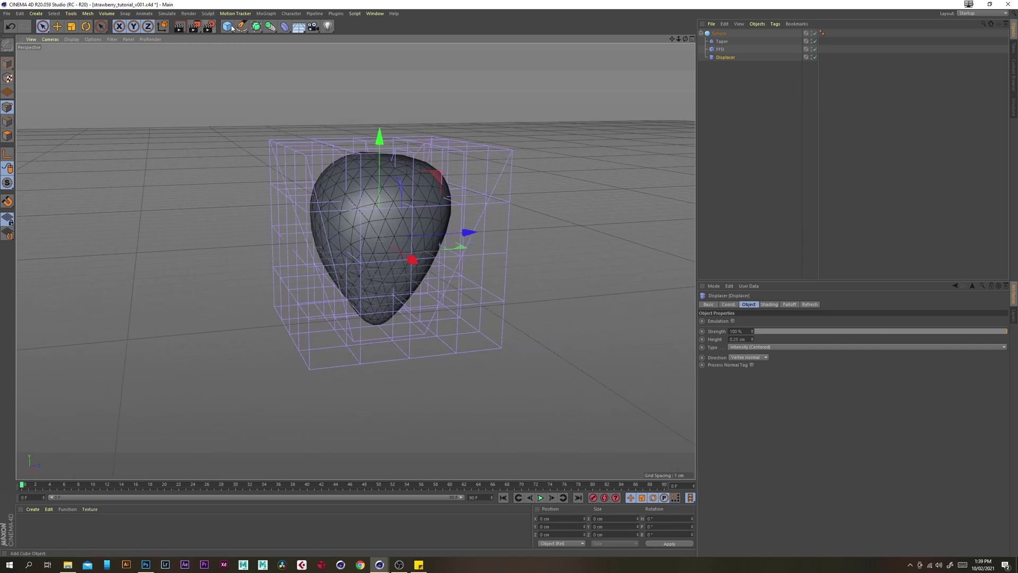
{"action": "left_click_drag", "start_coordinate": [257, 26], "coordinate": [293, 40]}
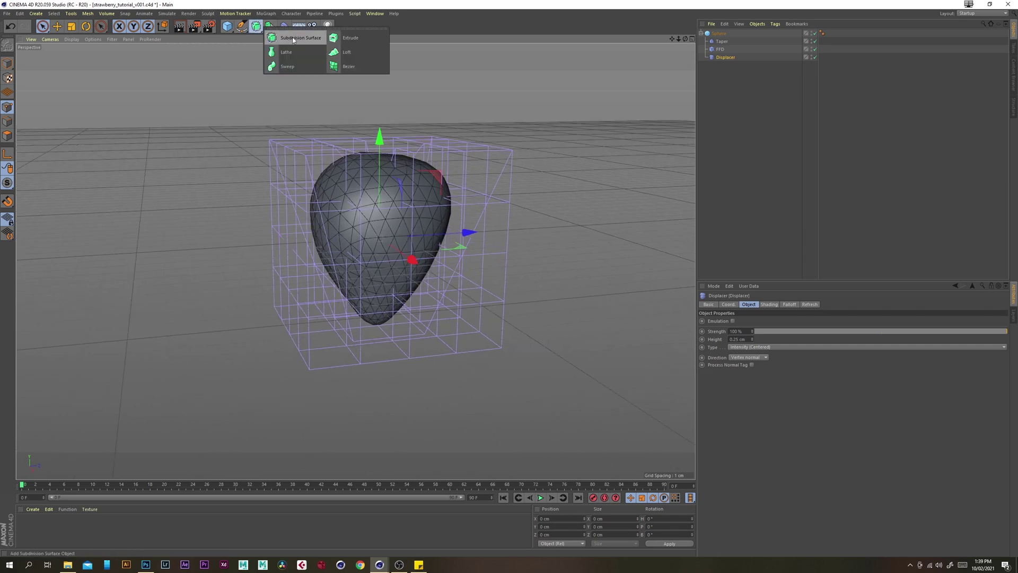
{"action": "left_click", "coordinate": [293, 40]}
{"action": "left_click_drag", "start_coordinate": [744, 33], "coordinate": [743, 33]}
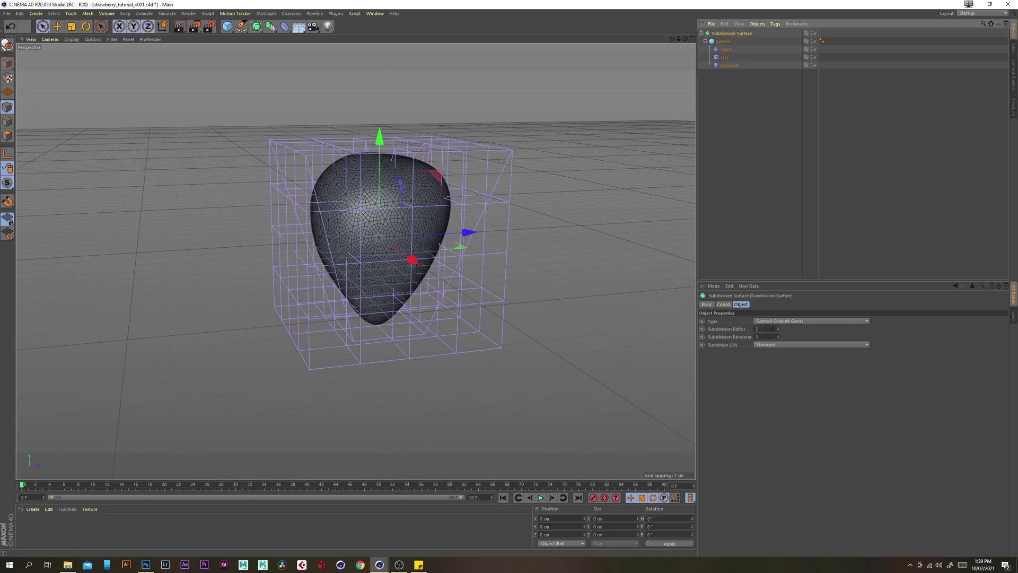
{"action": "left_click", "coordinate": [769, 329]}
{"action": "type", "text": "3"}
{"action": "key", "text": "Return"}
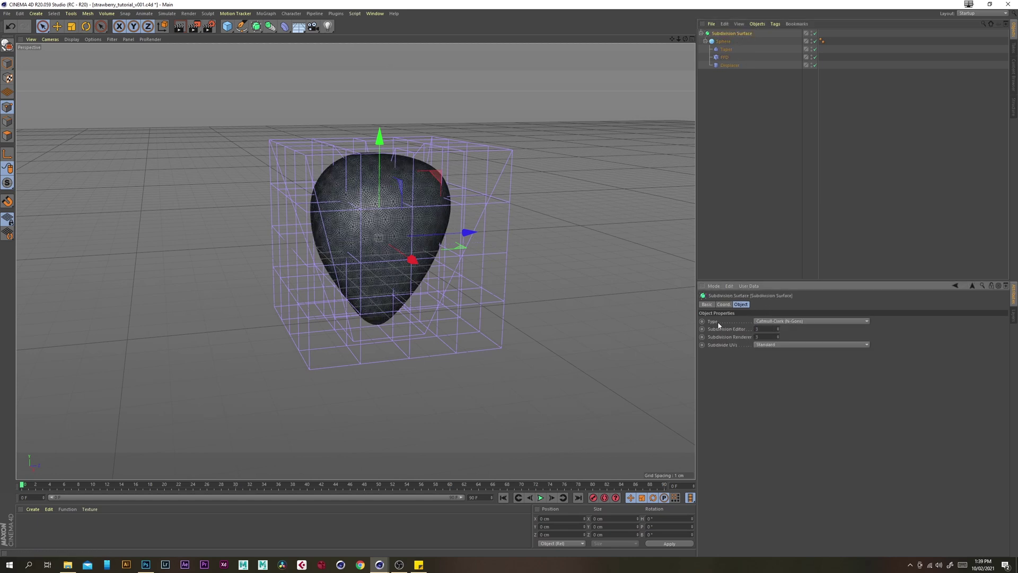
Place the Subdivision Surface inside a new null and name the null Strawberry Save.
{"action": "mouse_move", "coordinate": [436, 208]}
{"action": "left_mouse_down", "text": "alt"}
{"action": "mouse_move", "coordinate": [357, 184]}
{"action": "mouse_move", "coordinate": [273, 188]}
{"action": "mouse_move", "coordinate": [407, 211]}
{"action": "mouse_move", "coordinate": [436, 196]}
{"action": "left_mouse_up", "text": "alt"}
{"action": "right_click_drag", "start_coordinate": [391, 215], "coordinate": [400, 216], "text": "alt"}
{"action": "middle_click_drag", "start_coordinate": [400, 216], "coordinate": [418, 202], "text": "alt"}
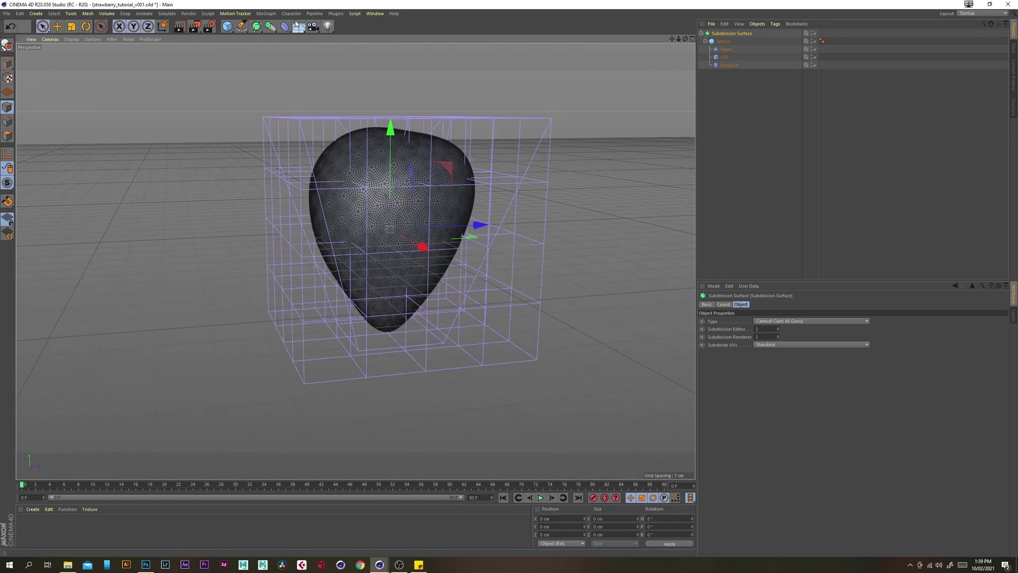
{"action": "left_click_drag", "start_coordinate": [223, 31], "coordinate": [236, 30]}
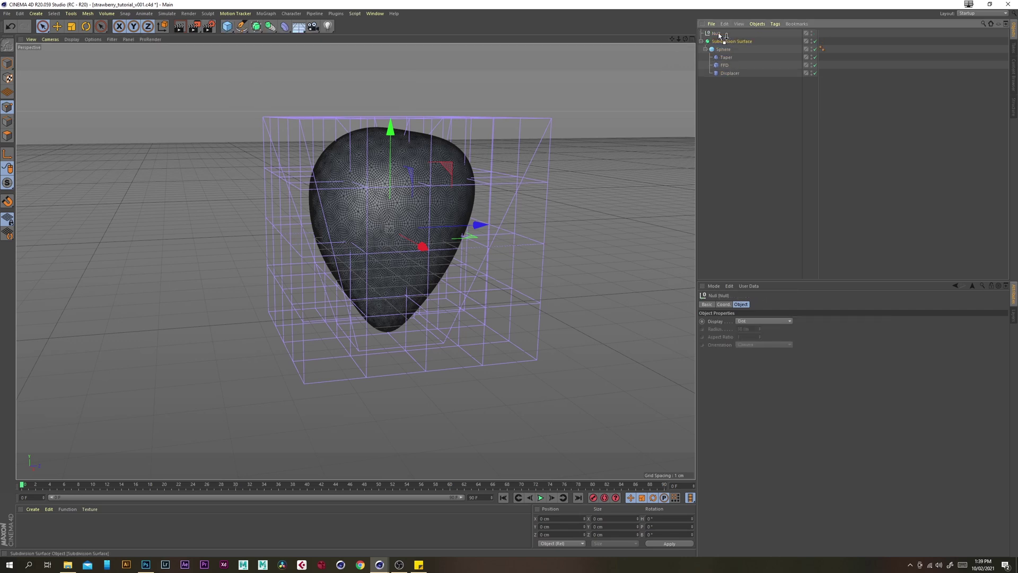
{"action": "left_click_drag", "start_coordinate": [719, 35], "coordinate": [718, 34]}
{"action": "double_click", "coordinate": [718, 33]}
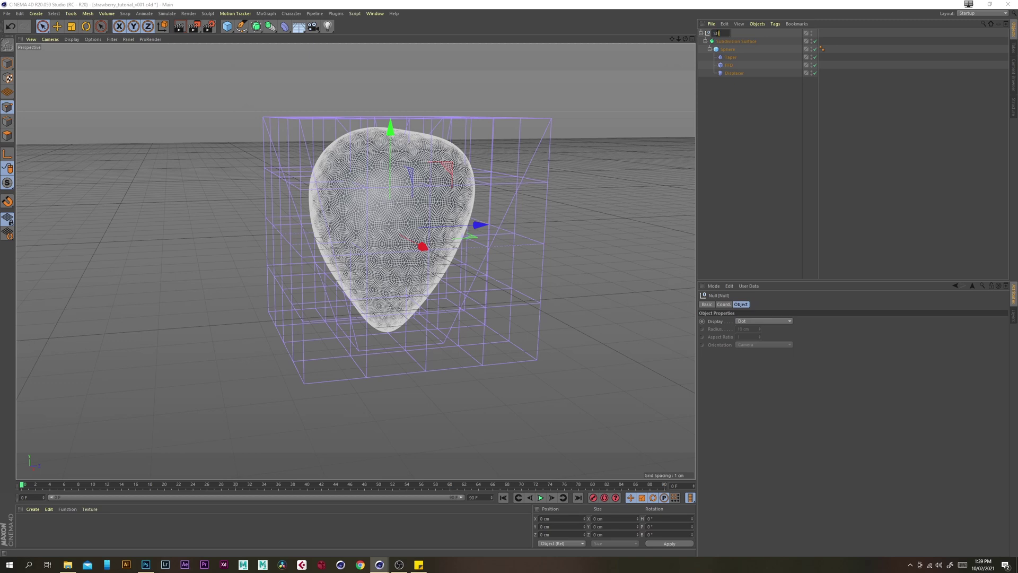
{"action": "type", "text": "Strawber"}
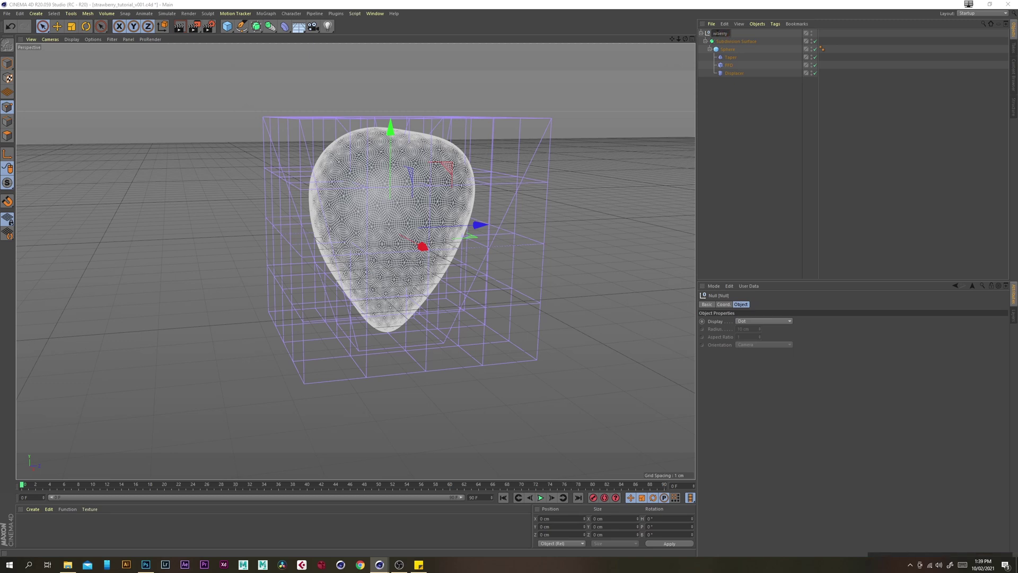
{"action": "type", "text": "ry Sa"}
{"action": "key", "text": "Return"}
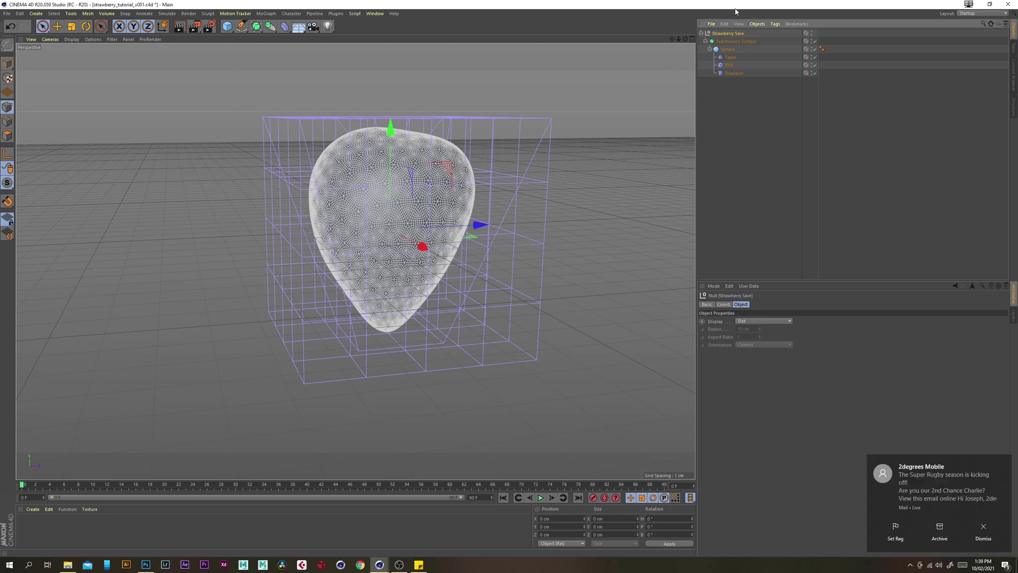
Deselect everything and save the project file.
{"action": "left_click", "coordinate": [753, 123]}
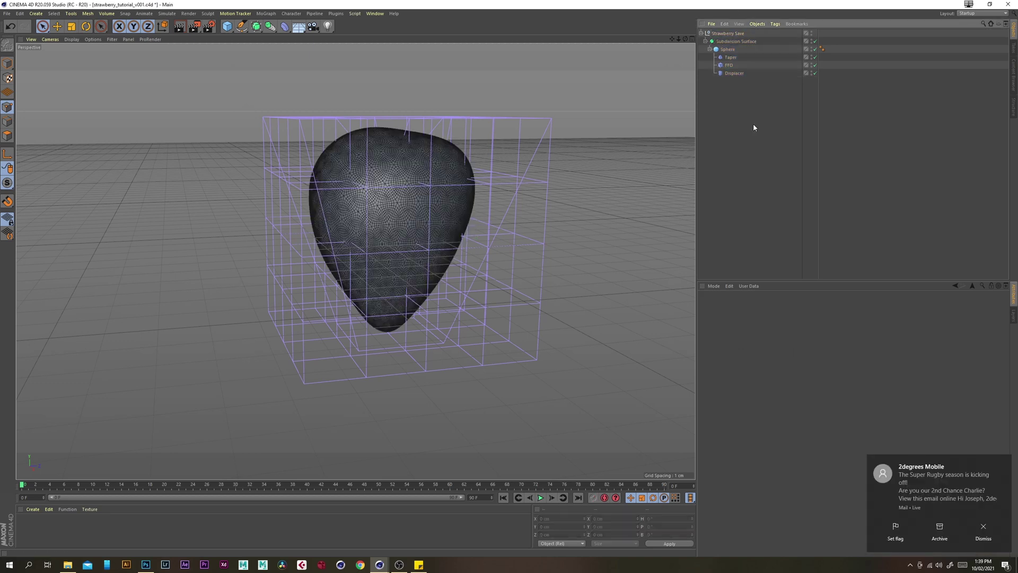
{"action": "left_click", "coordinate": [7, 13]}
{"action": "left_click", "coordinate": [22, 80]}
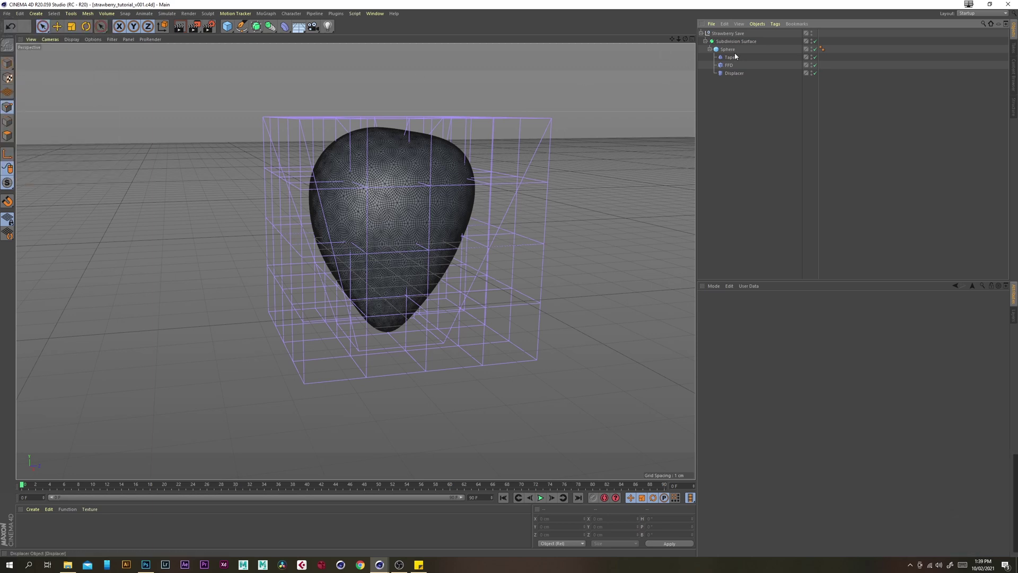
Collapse the whole hierarchy of the Strawberry Save null and clear the selection.
{"action": "left_click", "coordinate": [739, 33]}
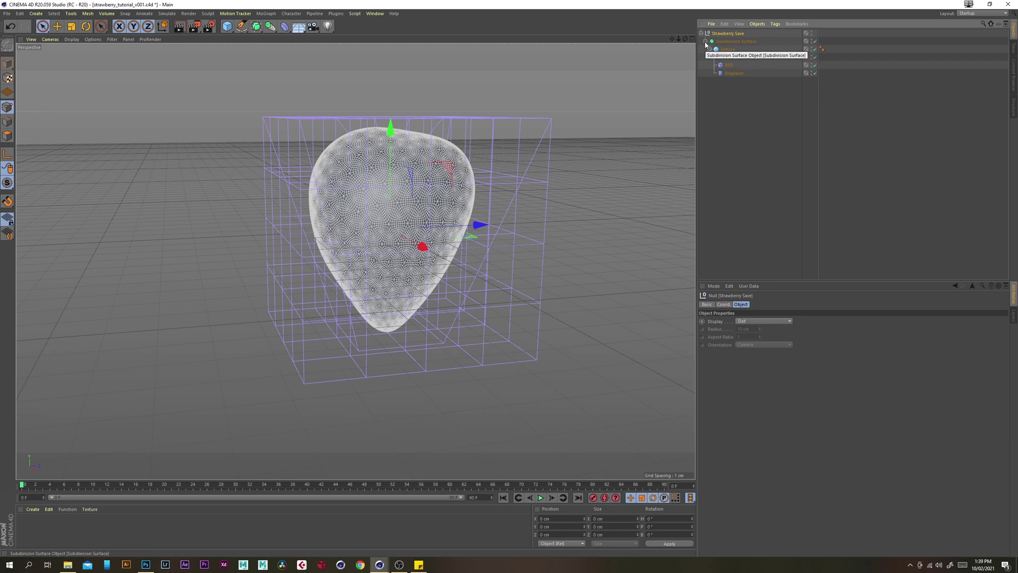
{"action": "left_click", "coordinate": [701, 33]}
{"action": "left_click", "coordinate": [701, 33]}
{"action": "left_click", "coordinate": [701, 33]}
{"action": "left_click", "coordinate": [753, 64]}
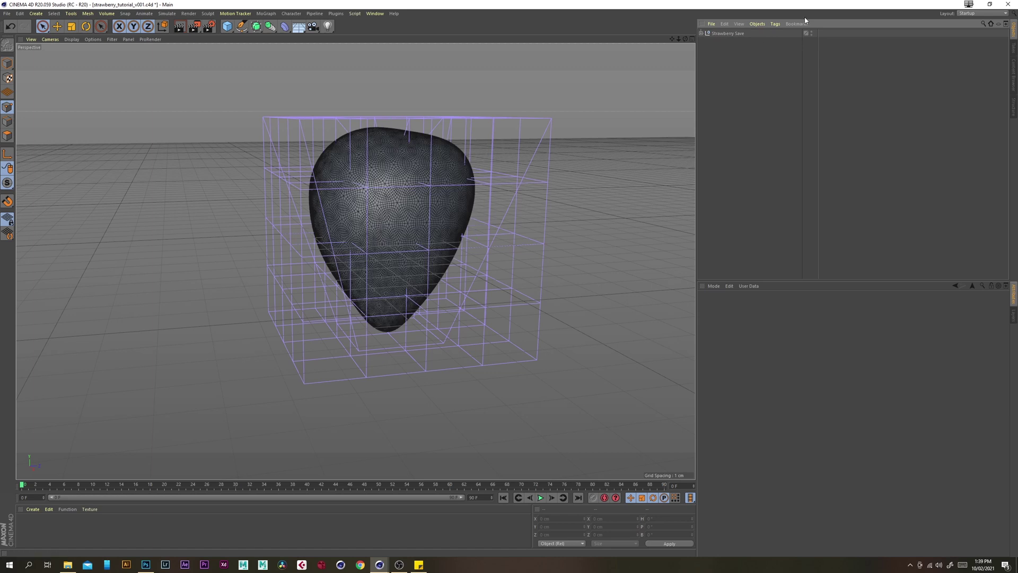
Duplicate the Strawberry Save null by copying and pasting it, and hide the original.
{"action": "left_click", "coordinate": [723, 36]}
{"action": "key", "text": "ctrl+c"}
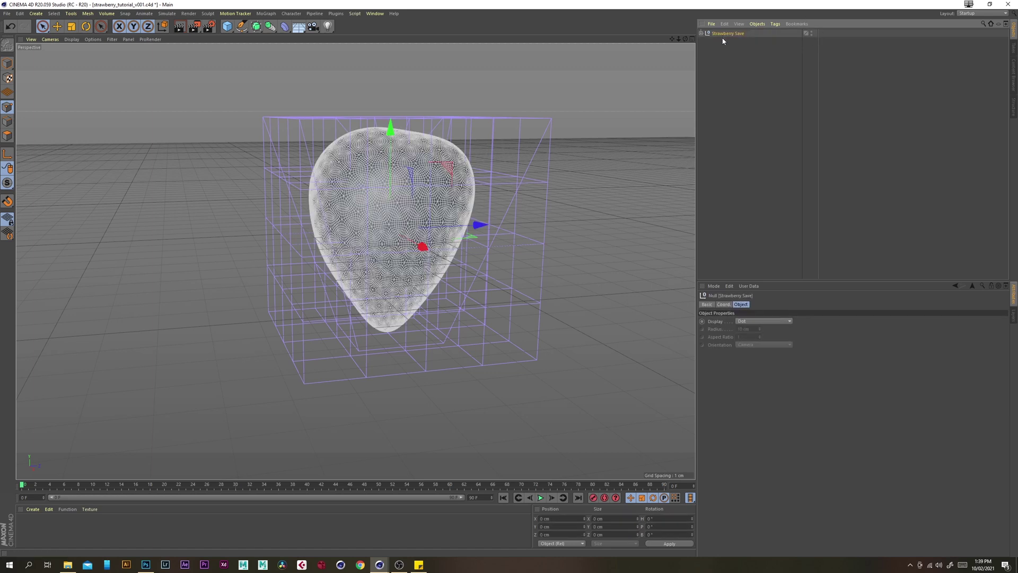
{"action": "key", "text": "ctrl+v"}
{"action": "left_click", "coordinate": [812, 40]}
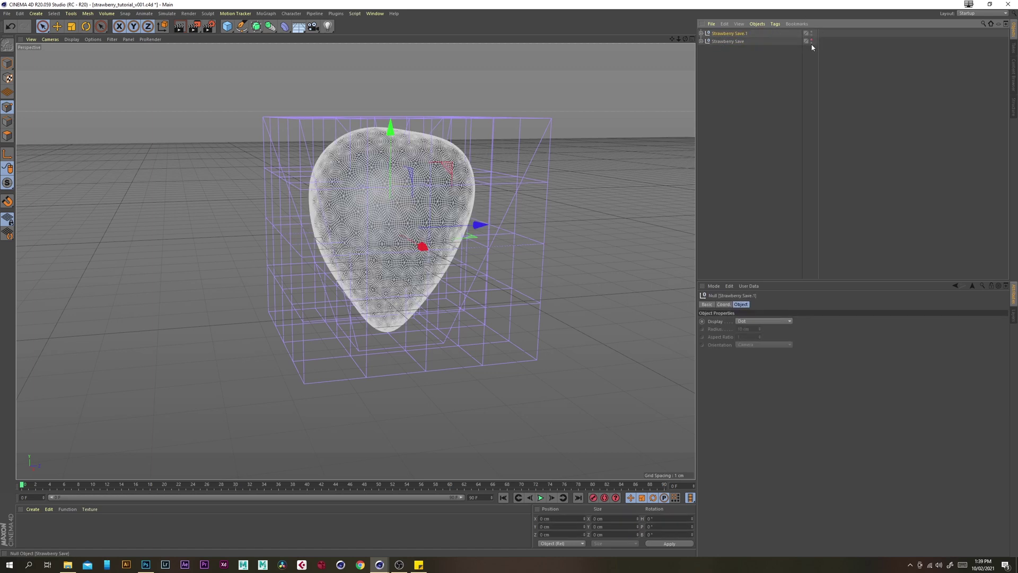
{"action": "left_click", "coordinate": [798, 53]}
Move the visible Strawberry Save copy below the hidden original and rename it Strawberry.
{"action": "left_click_drag", "start_coordinate": [730, 35], "coordinate": [757, 42]}
{"action": "left_click", "coordinate": [732, 41]}
{"action": "double_click", "coordinate": [736, 41]}
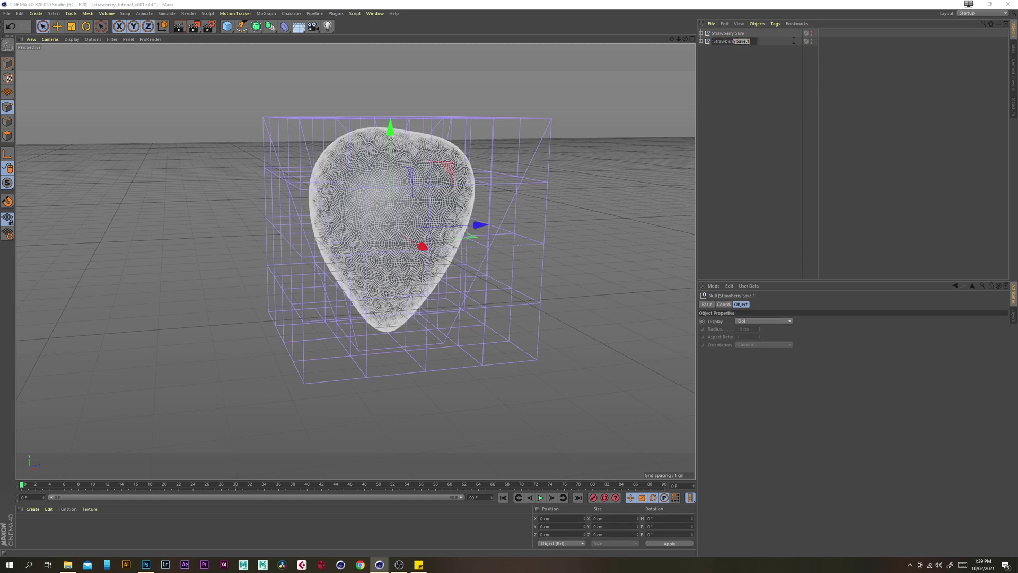
{"action": "key", "text": "BackSpace"}
{"action": "key", "text": "Return"}
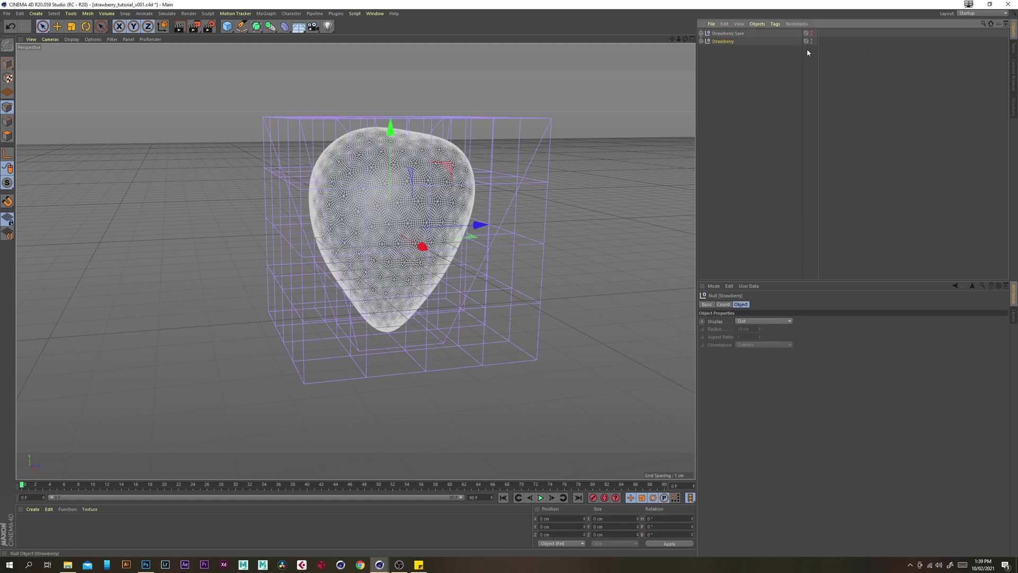
Expand the Strawberry null's hierarchy and hide the cages of the Sphere's deformers in the viewport.
{"action": "left_click", "coordinate": [707, 47]}
{"action": "left_click", "coordinate": [701, 41]}
{"action": "left_click", "coordinate": [706, 49]}
{"action": "left_click_drag", "start_coordinate": [186, 100], "coordinate": [174, 129], "text": "alt"}
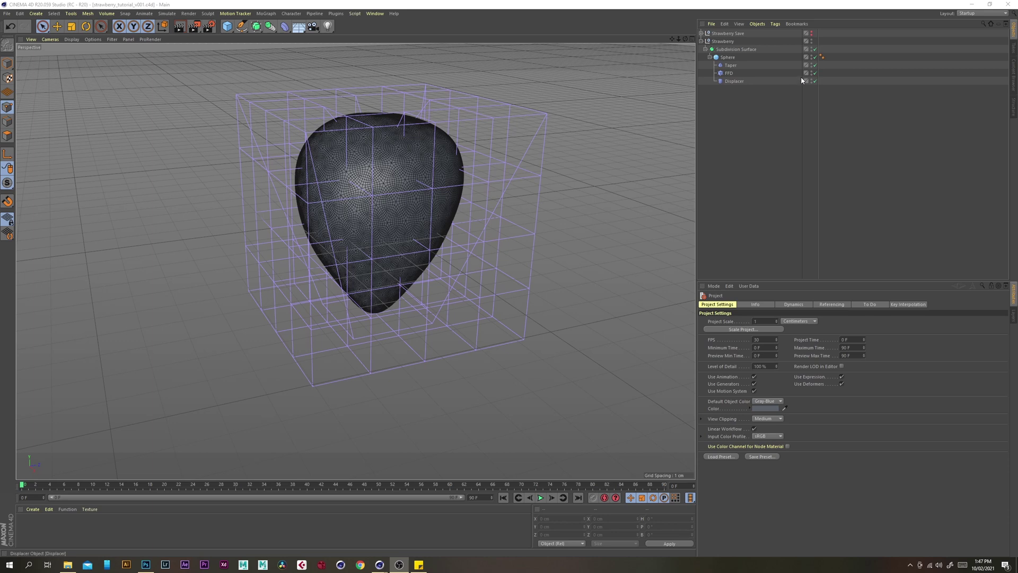
{"action": "left_click", "coordinate": [812, 63], "text": "alt"}
{"action": "left_click", "coordinate": [812, 64], "text": "alt"}
{"action": "left_click", "coordinate": [812, 72], "text": "alt"}
{"action": "left_click", "coordinate": [812, 72], "text": "alt"}
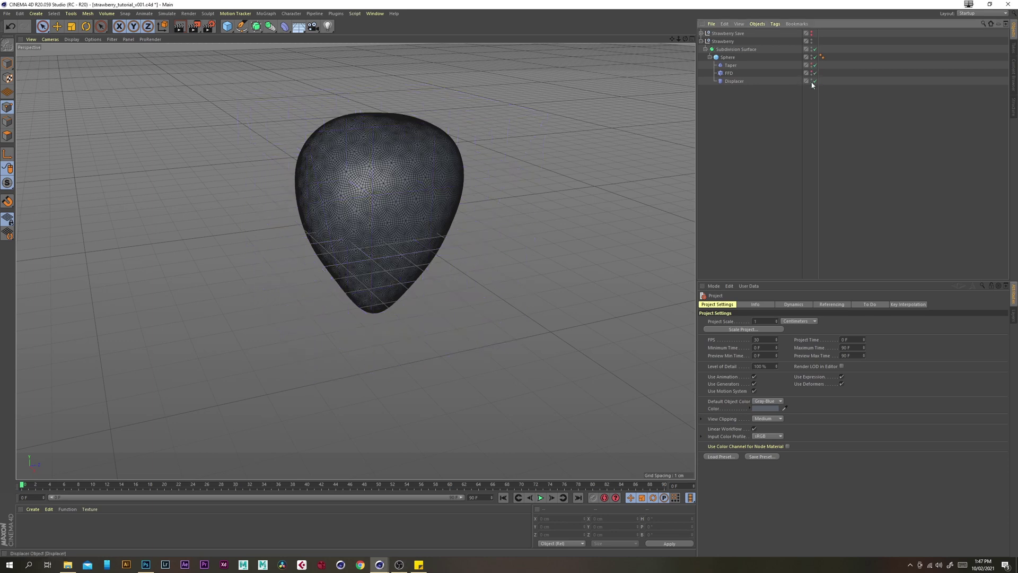
Bake the deformed Sphere into a polygon object using Current State to Object.
{"action": "left_click", "coordinate": [710, 57]}
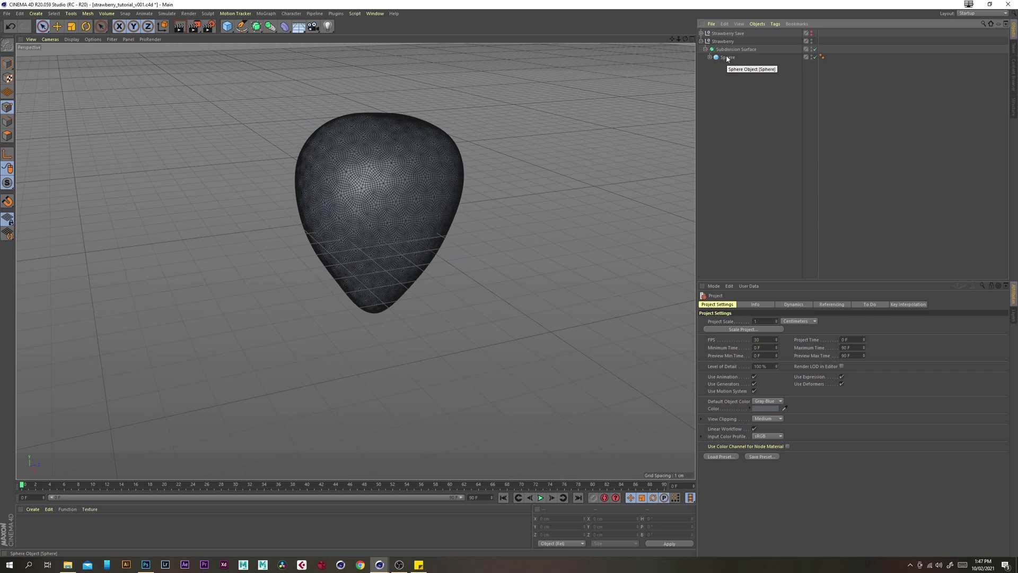
{"action": "right_click", "coordinate": [728, 58]}
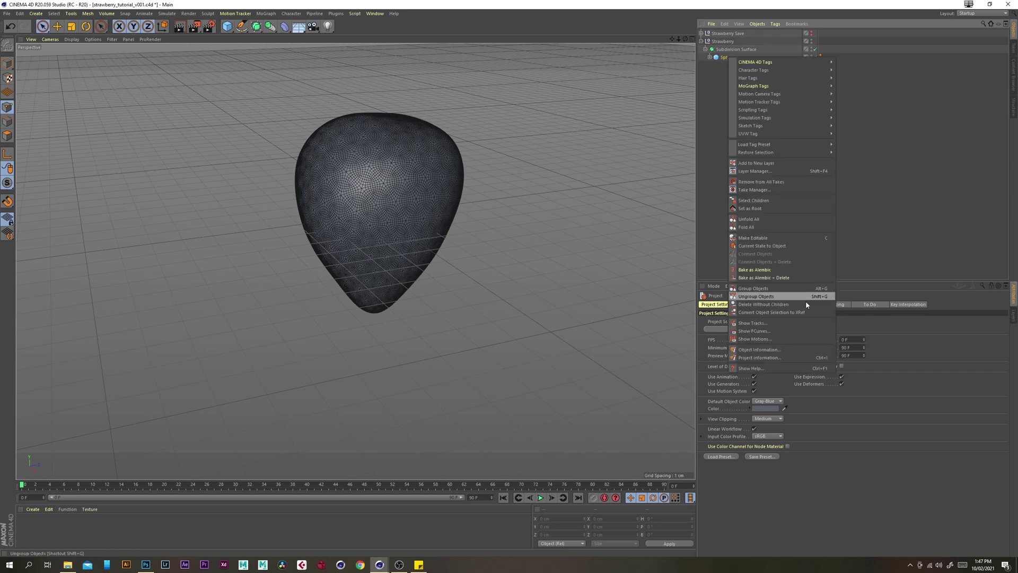
{"action": "left_click", "coordinate": [784, 247]}
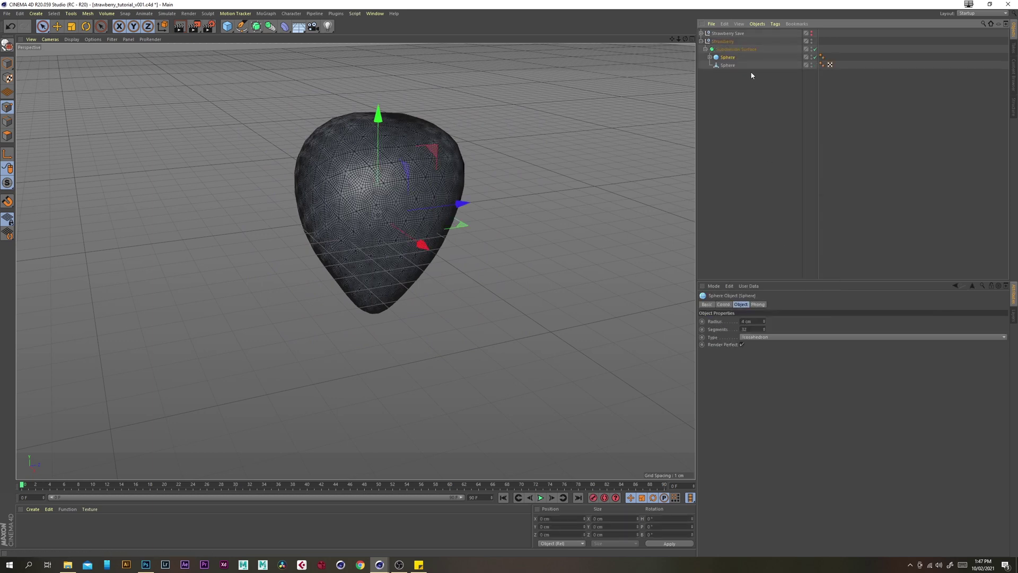
{"action": "left_click", "coordinate": [744, 109]}
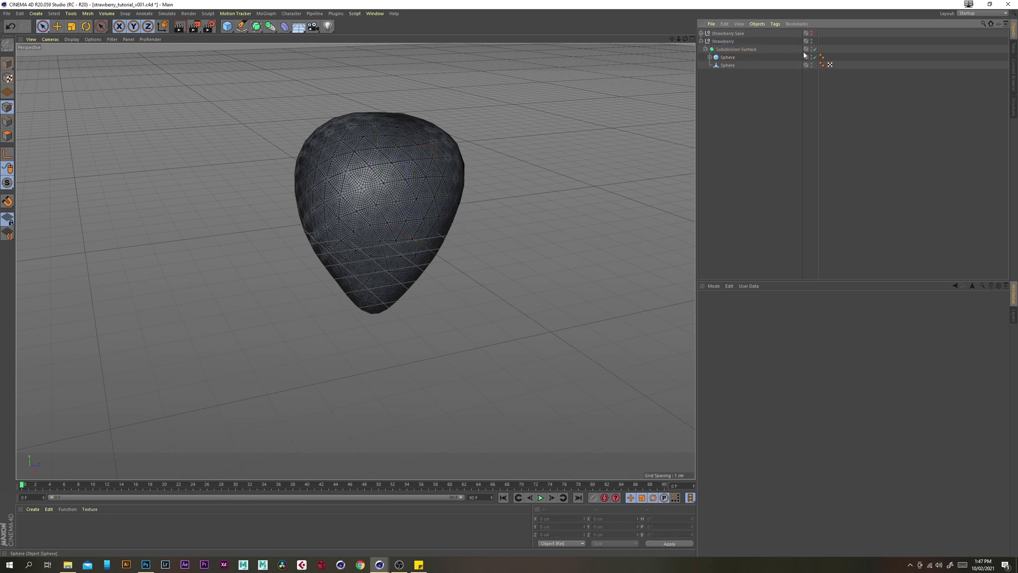
Disable the Subdivision Surface, select all points of the polygon Sphere and store them with Set Selection.
{"action": "left_click", "coordinate": [815, 49]}
{"action": "left_click", "coordinate": [742, 64]}
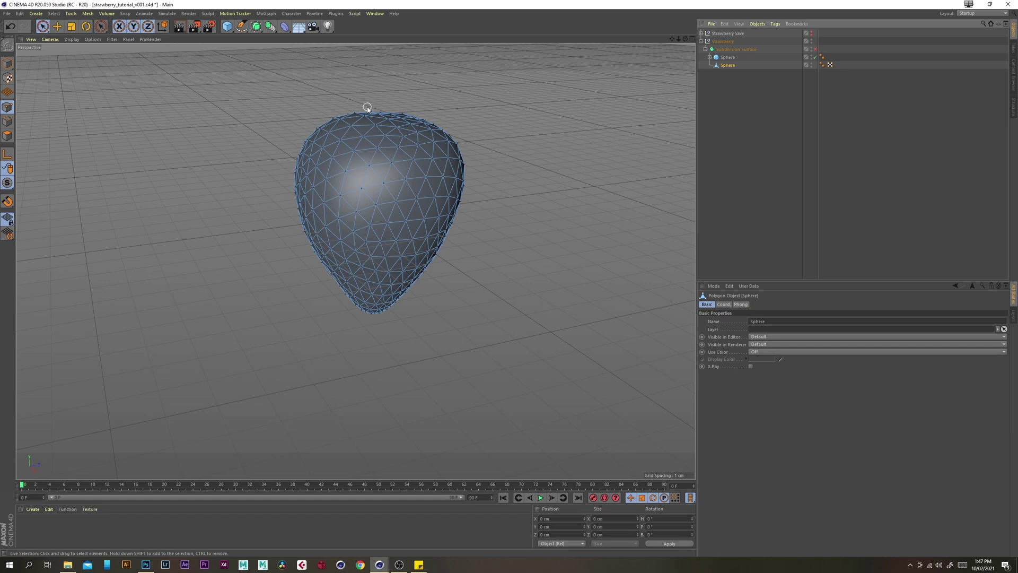
{"action": "left_click", "coordinate": [43, 26]}
{"action": "left_click", "coordinate": [87, 51]}
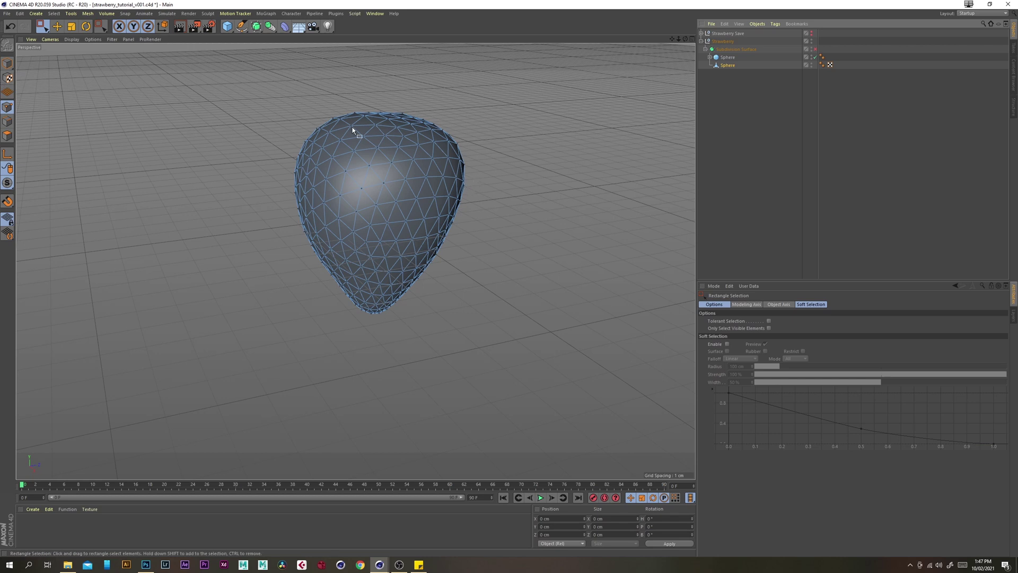
{"action": "left_click_drag", "start_coordinate": [246, 125], "coordinate": [586, 414]}
{"action": "left_click", "coordinate": [54, 13]}
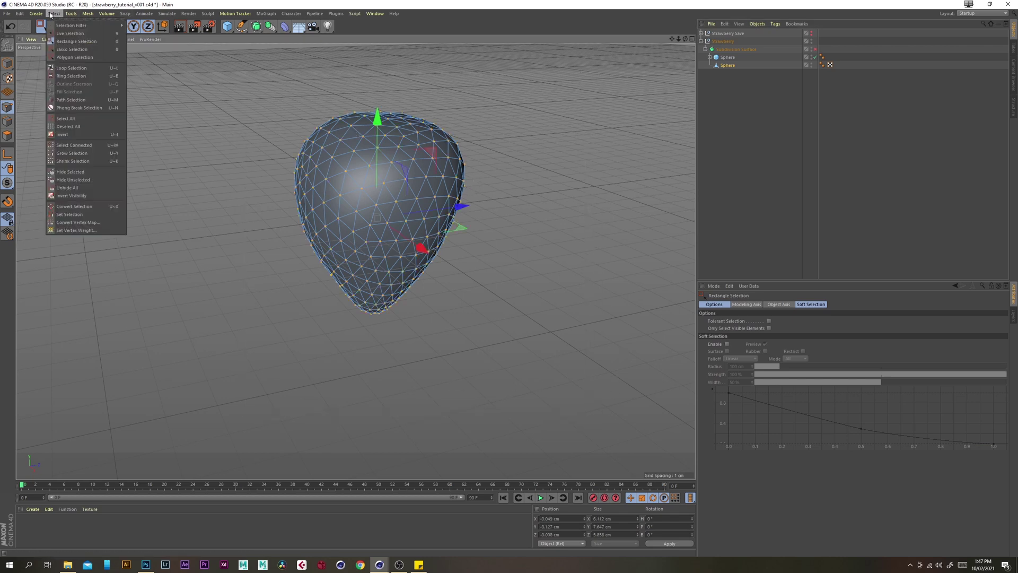
{"action": "left_click", "coordinate": [94, 214]}
{"action": "left_click", "coordinate": [760, 135]}
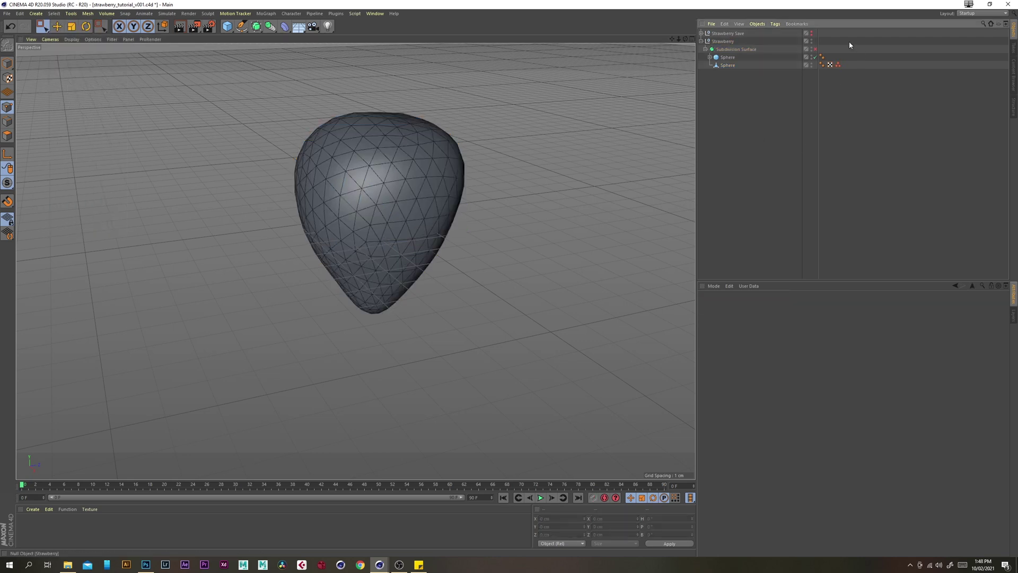
Re-enable the Subdivision Surface and delete the original parametric Sphere inside it.
{"action": "left_click", "coordinate": [816, 49]}
{"action": "left_click", "coordinate": [752, 49]}
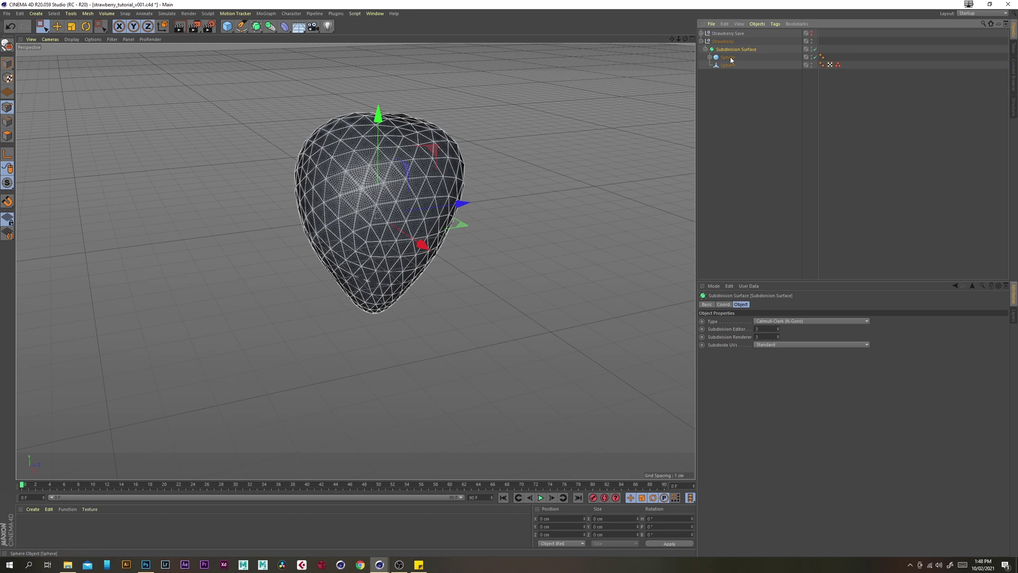
{"action": "left_click", "coordinate": [727, 58]}
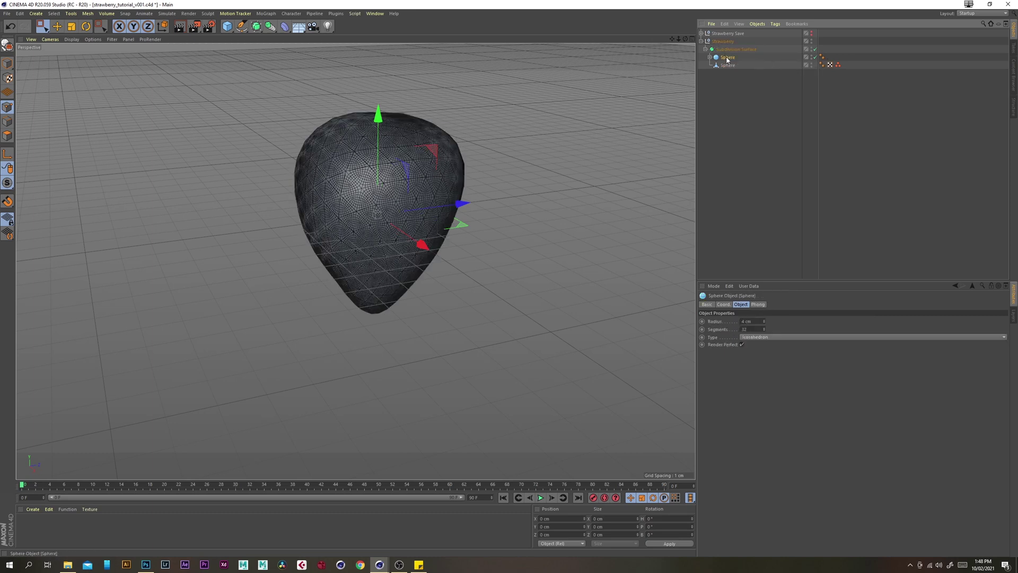
{"action": "key", "text": "Delete"}
Bake the Subdivision Surface with Current State to Object and delete the original generator with its child.
{"action": "left_click", "coordinate": [730, 51]}
{"action": "right_click", "coordinate": [734, 53]}
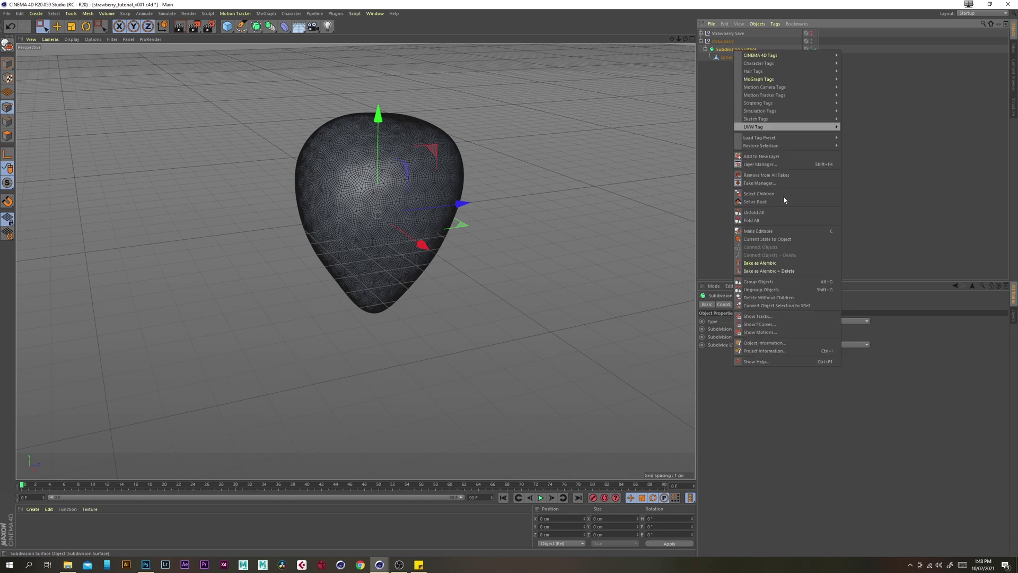
{"action": "left_click", "coordinate": [778, 239]}
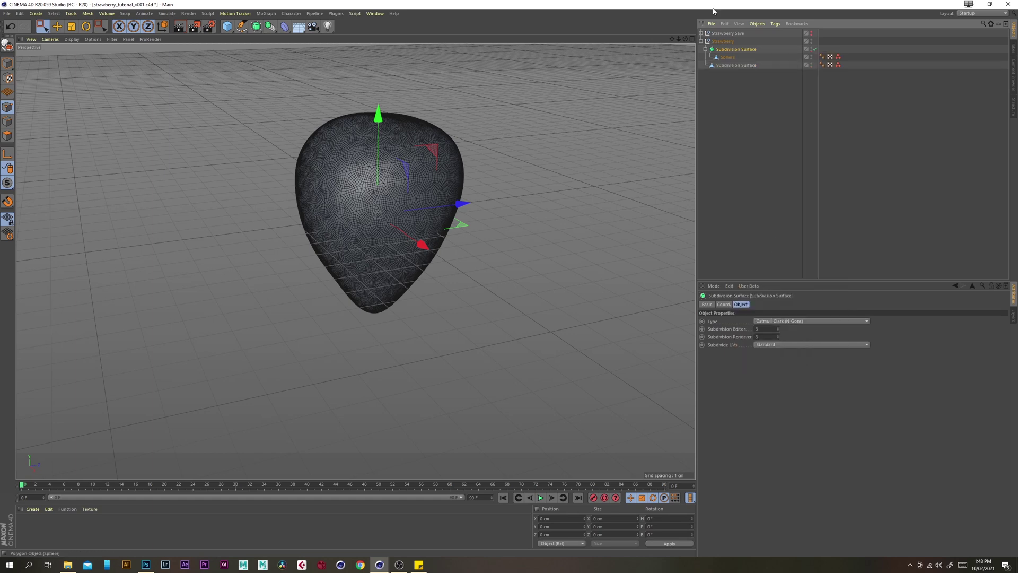
{"action": "left_click", "coordinate": [733, 89]}
{"action": "left_click", "coordinate": [737, 48]}
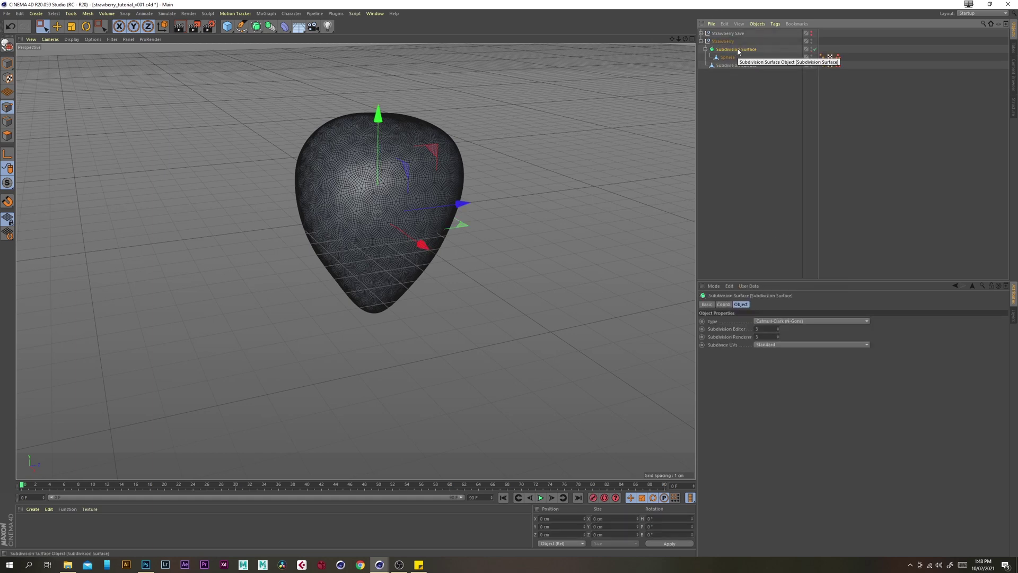
{"action": "key", "text": "Delete"}
Check the stored point selection on the baked Subdivision Surface mesh.
{"action": "left_click", "coordinate": [737, 50]}
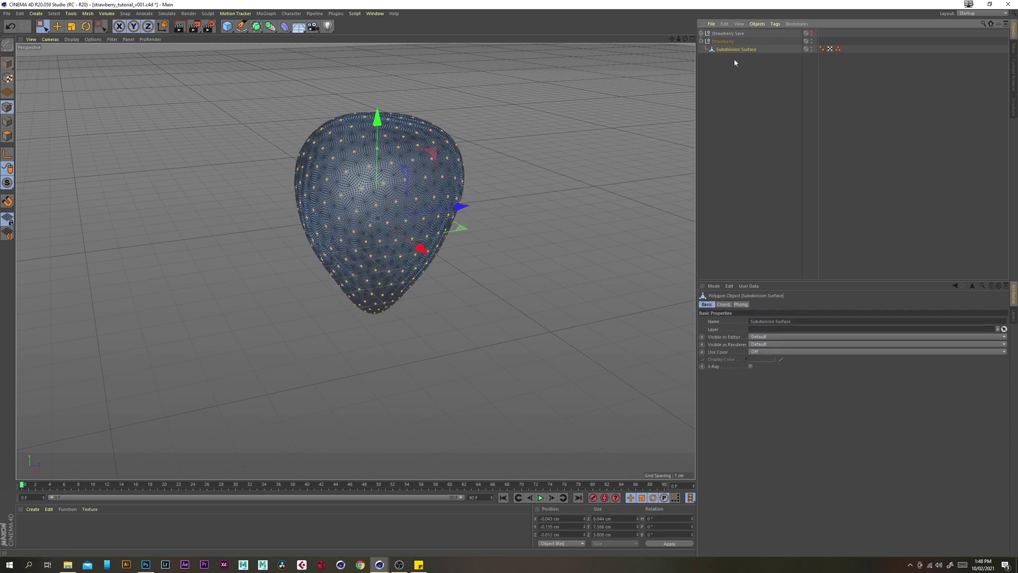
{"action": "left_click", "coordinate": [838, 49]}
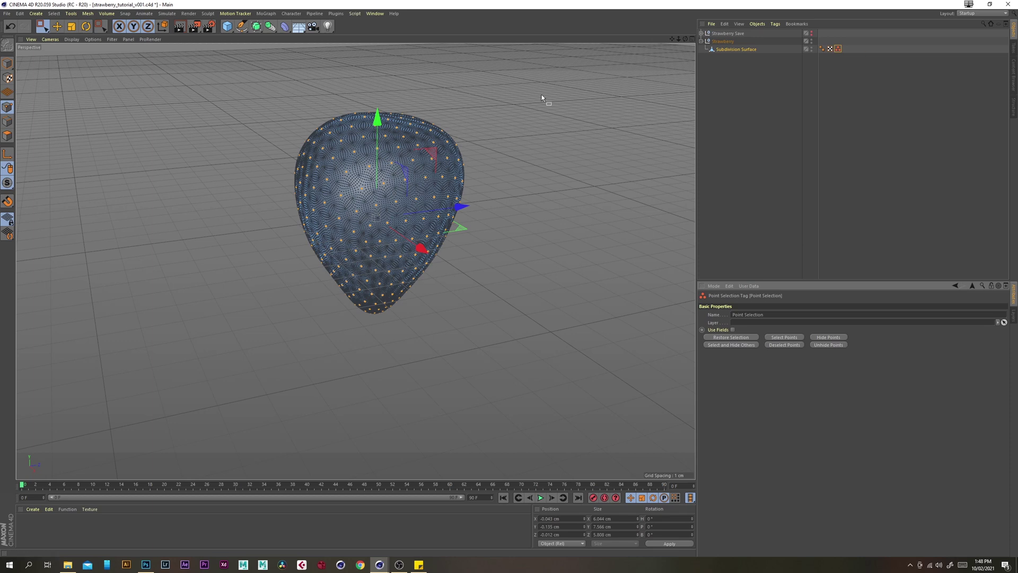
{"action": "left_click", "coordinate": [763, 87]}
{"action": "left_click", "coordinate": [742, 51]}
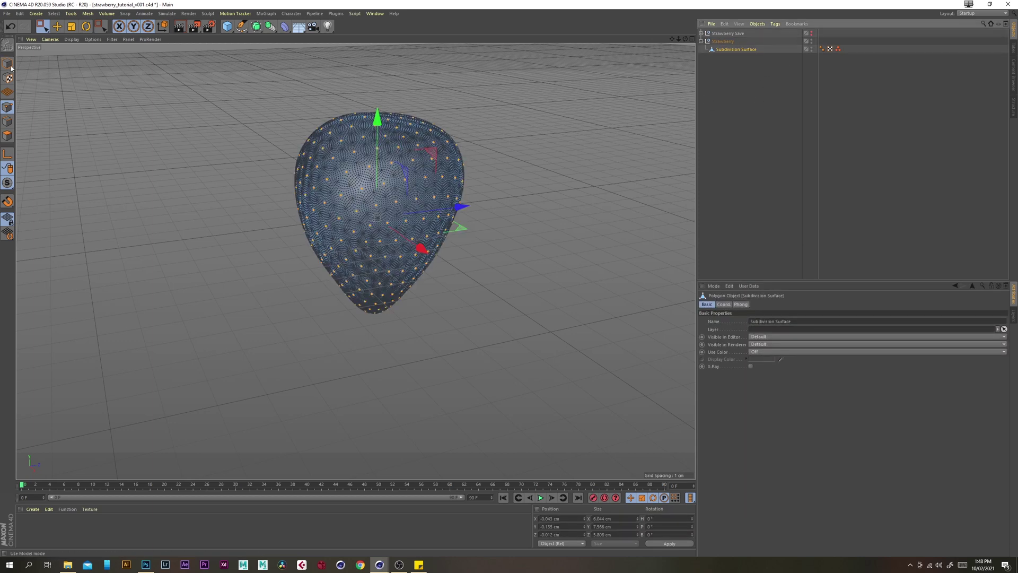
{"action": "left_click", "coordinate": [735, 84]}
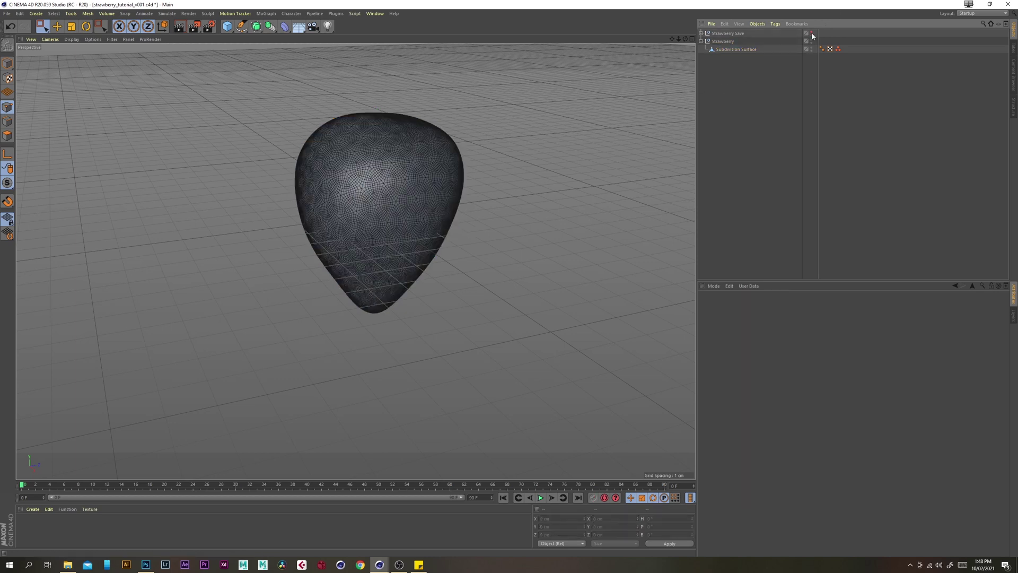
Hide and collapse the Strawberry null, and save the project file.
{"action": "left_click", "coordinate": [812, 40]}
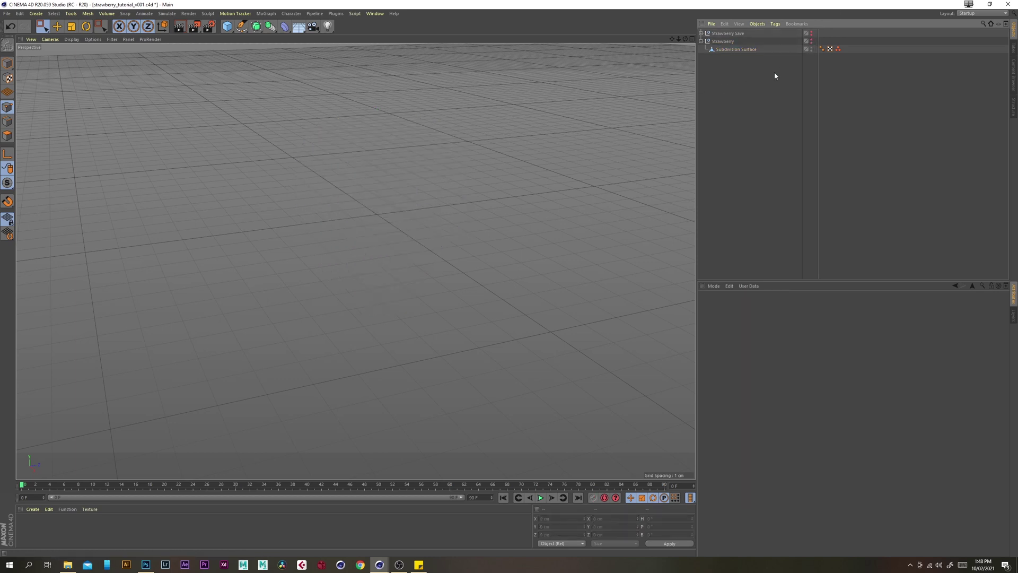
{"action": "left_click", "coordinate": [701, 42]}
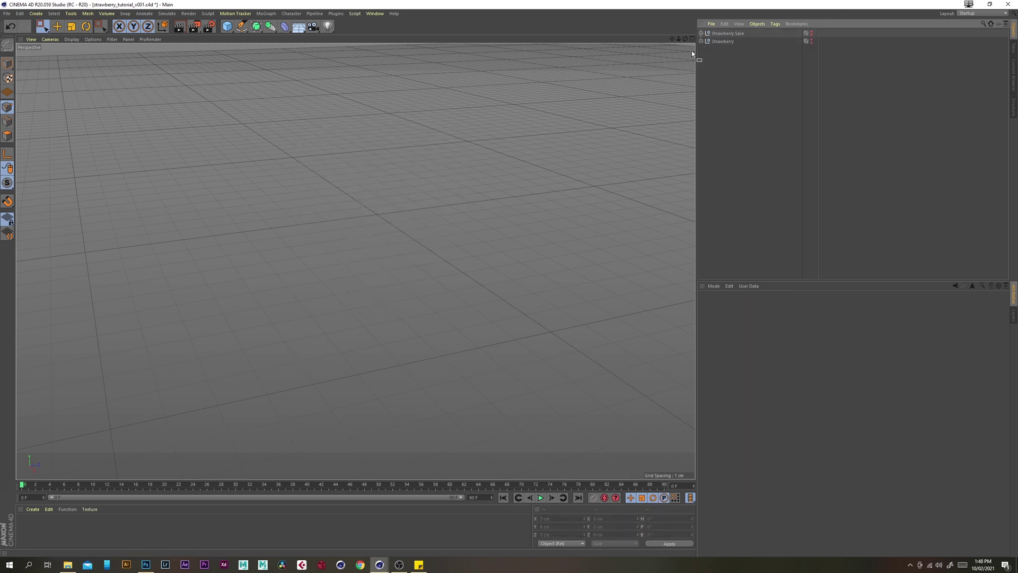
{"action": "left_click", "coordinate": [7, 13]}
{"action": "left_click", "coordinate": [15, 78]}
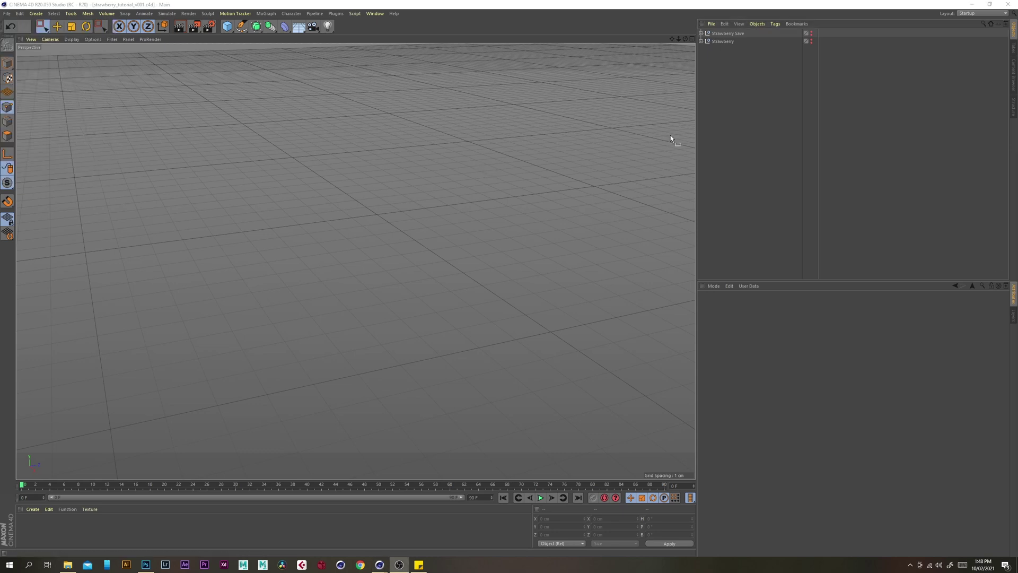
Add a sphere below the Strawberry null with a radius of 0.13 cm and 18 segments.
{"action": "left_click_drag", "start_coordinate": [231, 29], "coordinate": [388, 50]}
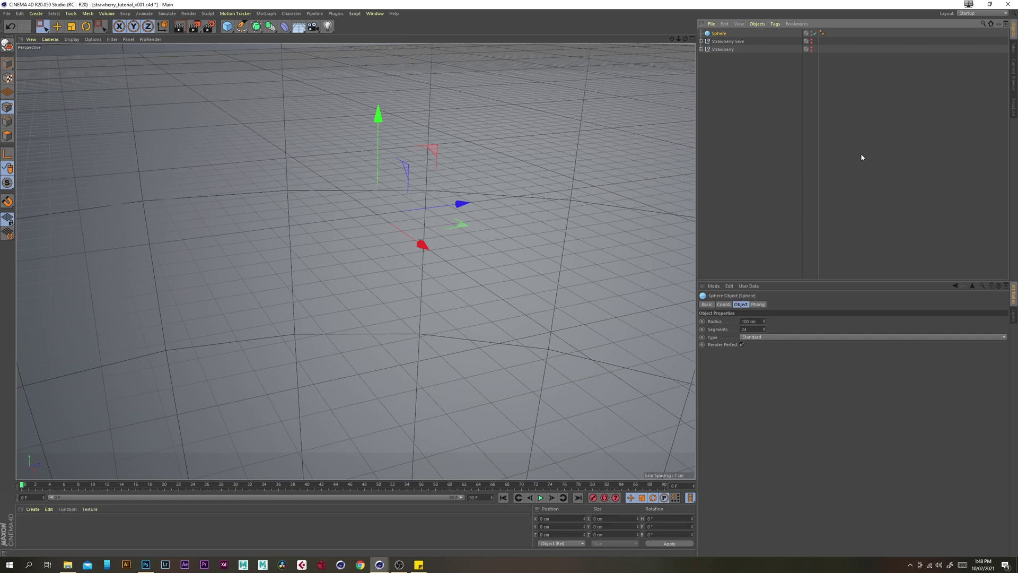
{"action": "left_click_drag", "start_coordinate": [719, 33], "coordinate": [727, 58]}
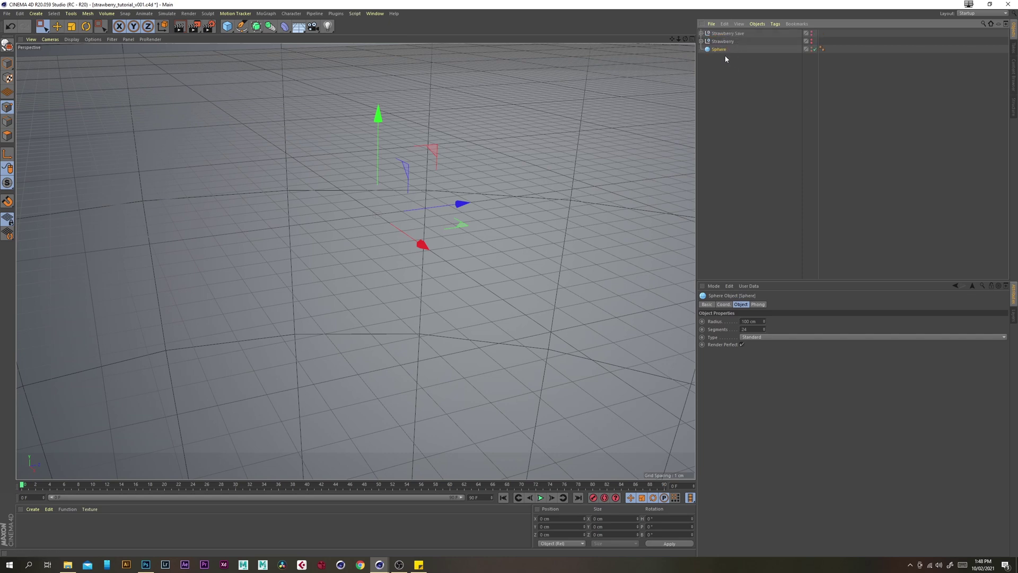
{"action": "left_click_drag", "start_coordinate": [759, 321], "coordinate": [742, 315]}
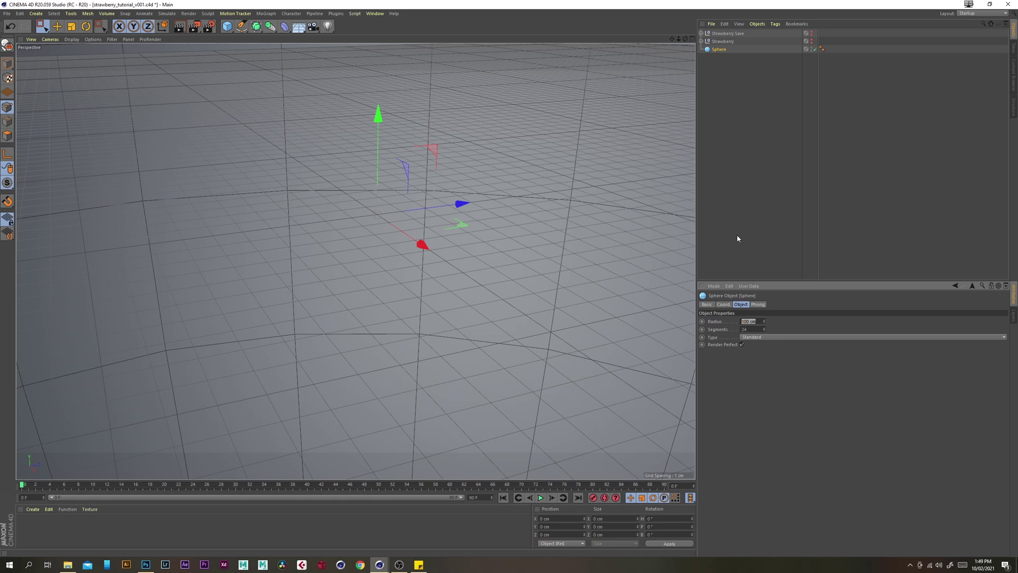
{"action": "type", "text": "0.13"}
{"action": "key", "text": "Return"}
{"action": "left_click_drag", "start_coordinate": [756, 329], "coordinate": [687, 328]}
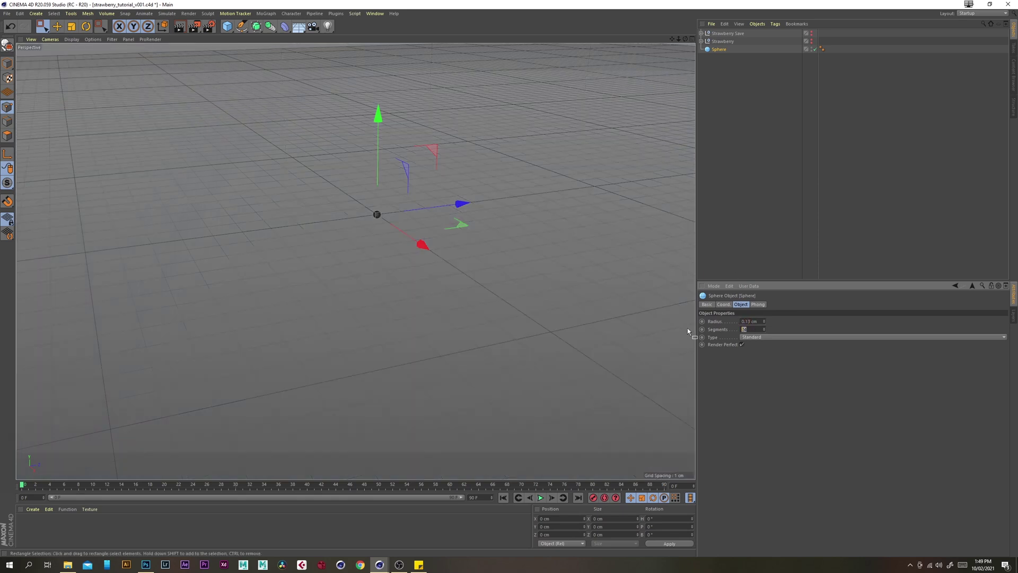
{"action": "type", "text": "18"}
{"action": "right_click_drag", "start_coordinate": [377, 212], "coordinate": [594, 229], "text": "alt"}
{"action": "left_click_drag", "start_coordinate": [369, 241], "coordinate": [386, 245], "text": "alt"}
{"action": "middle_click_drag", "start_coordinate": [364, 237], "coordinate": [382, 230], "text": "alt"}
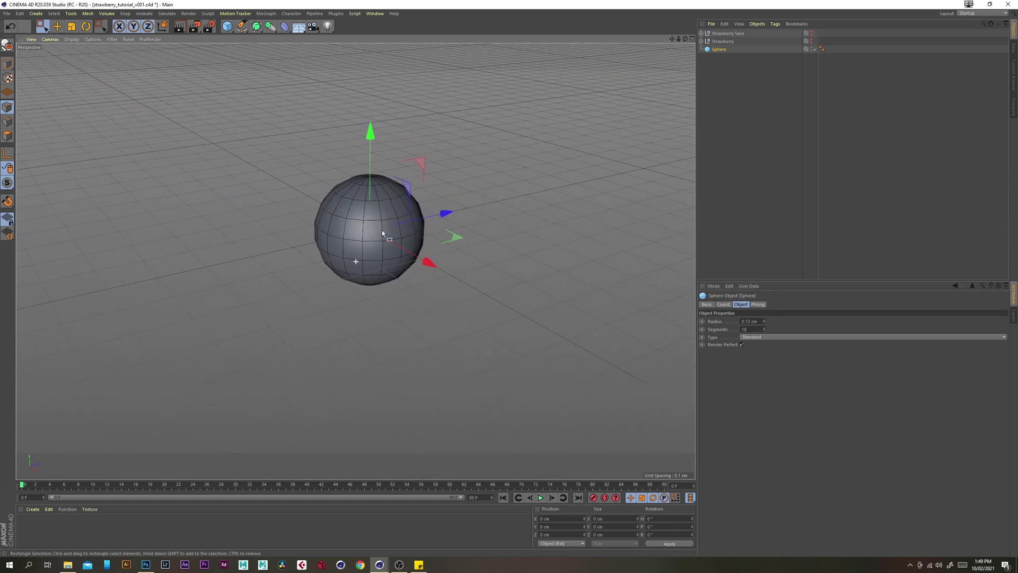
Flatten the new sphere into a seed shape by scaling X to 0.5 and Z to 0.25.
{"action": "left_click", "coordinate": [723, 305]}
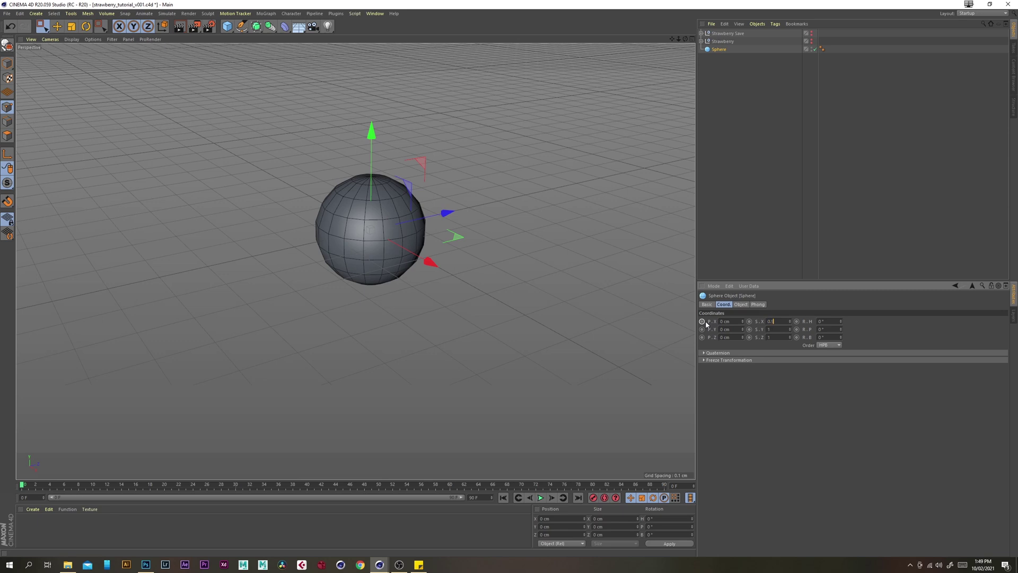
{"action": "key", "text": "Tab"}
{"action": "key", "text": "Tab"}
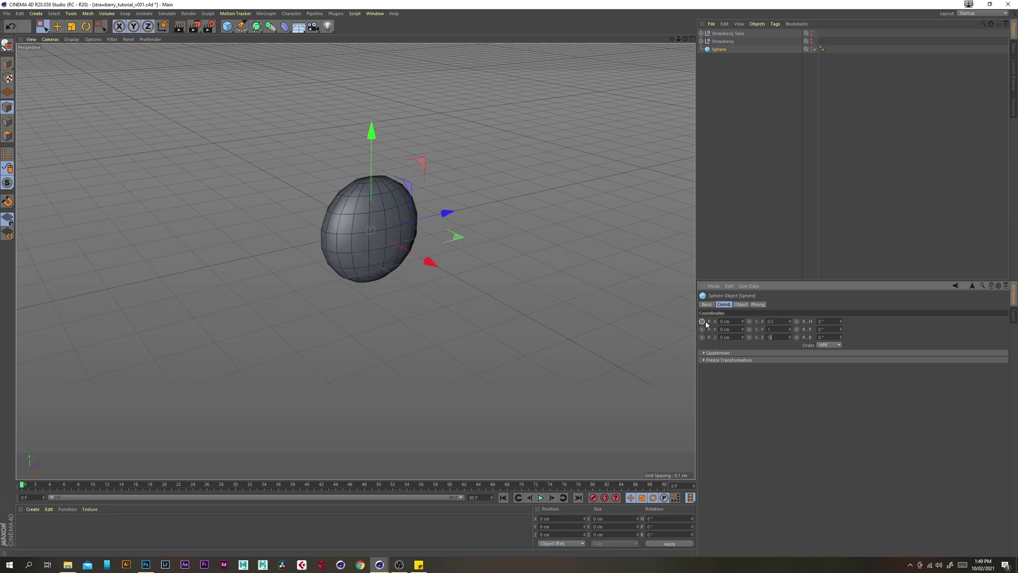
{"action": "mouse_move", "coordinate": [366, 211]}
{"action": "left_mouse_down", "text": "alt"}
{"action": "mouse_move", "coordinate": [513, 209]}
{"action": "mouse_move", "coordinate": [364, 219]}
{"action": "left_mouse_up", "text": "alt"}
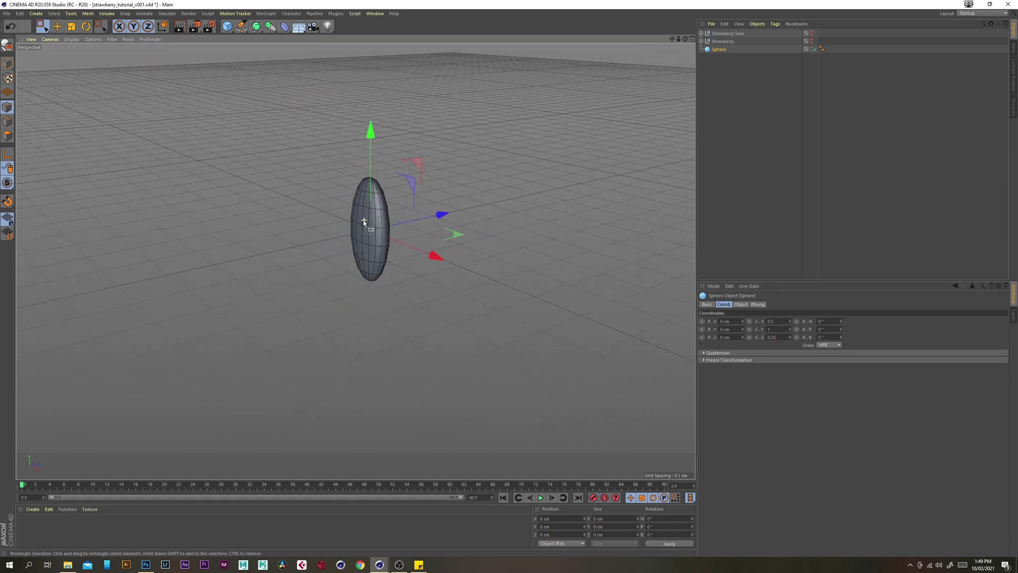
{"action": "scroll", "coordinate": [364, 219], "scroll_direction": "up", "scroll_amount": 3}
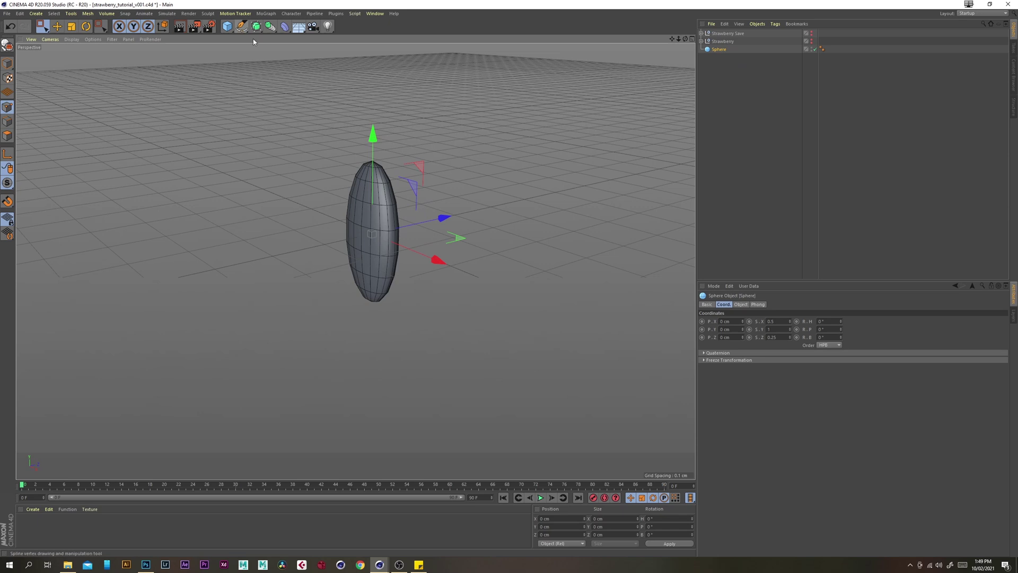
{"action": "left_click_drag", "start_coordinate": [371, 267], "coordinate": [373, 287], "text": "alt"}
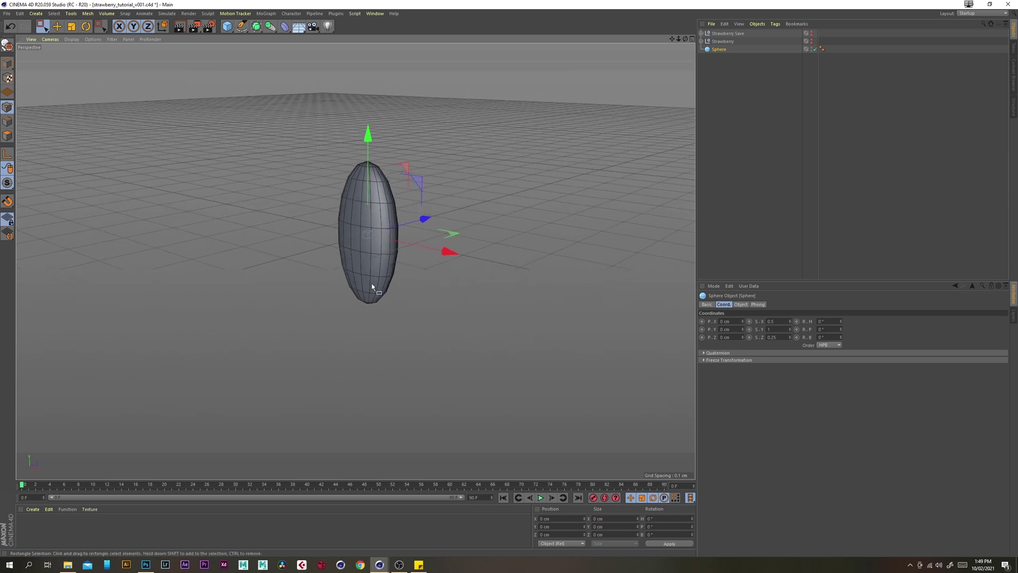
Add a Taper deformer and place it as a child of the seed sphere.
{"action": "left_click", "coordinate": [284, 26]}
{"action": "left_click", "coordinate": [496, 39]}
{"action": "left_click_drag", "start_coordinate": [717, 33], "coordinate": [722, 58]}
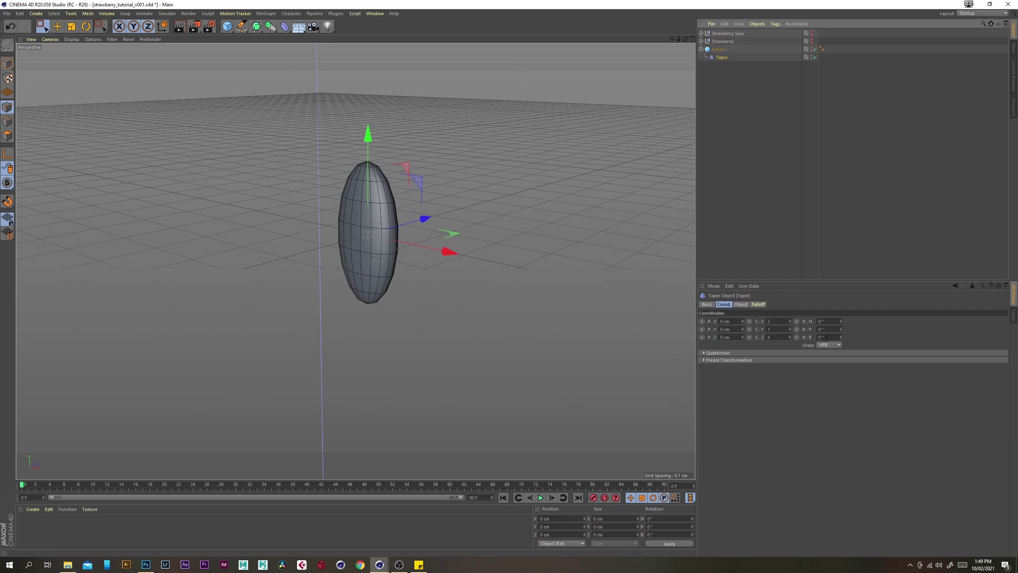
Set the Taper deformer's bank rotation to 180°.
{"action": "left_click_drag", "start_coordinate": [831, 337], "coordinate": [775, 334]}
{"action": "type", "text": "180"}
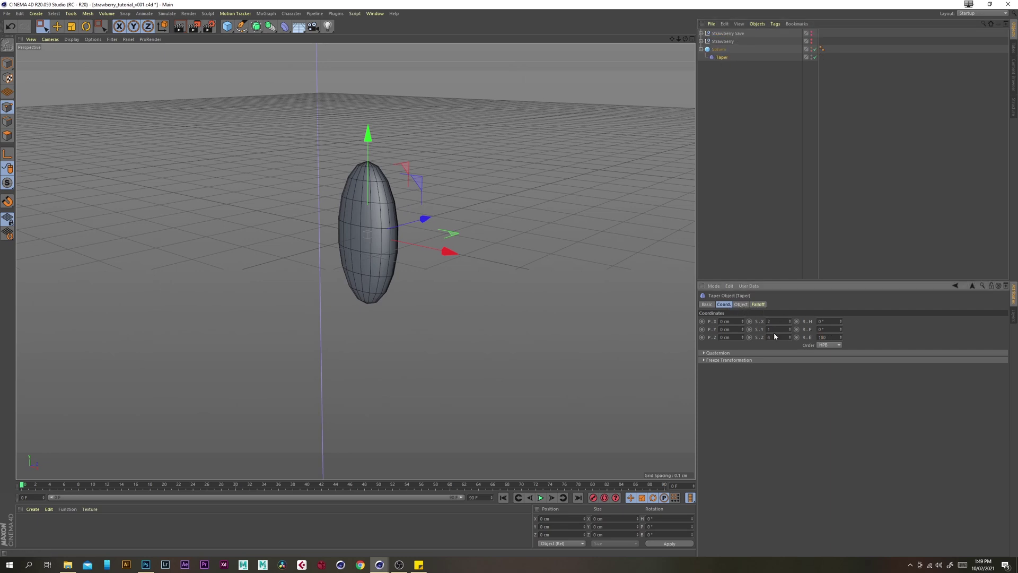
{"action": "key", "text": "Return"}
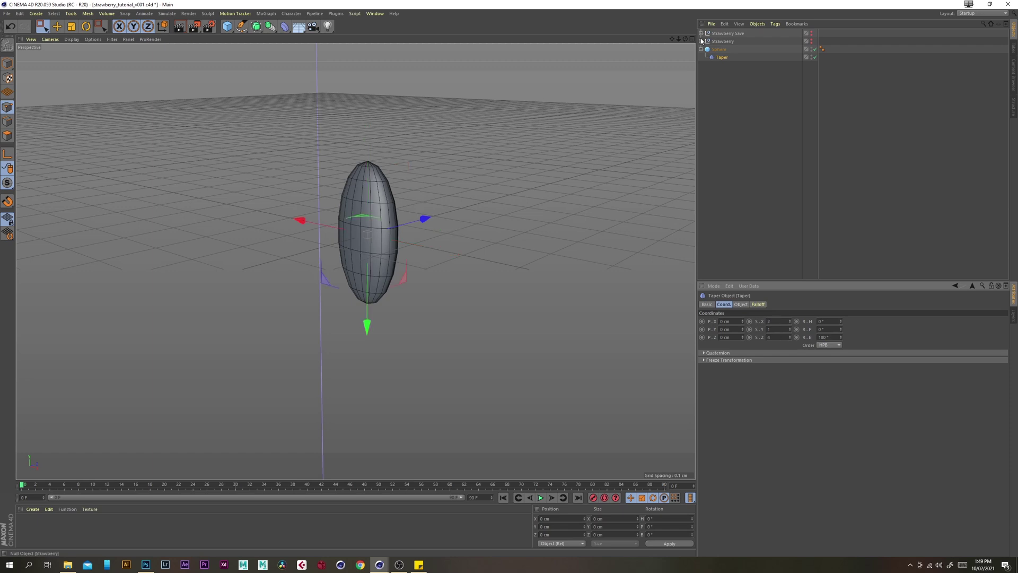
Set the Taper's strength to 50% and fit the deformer to its parent sphere.
{"action": "left_click", "coordinate": [741, 305]}
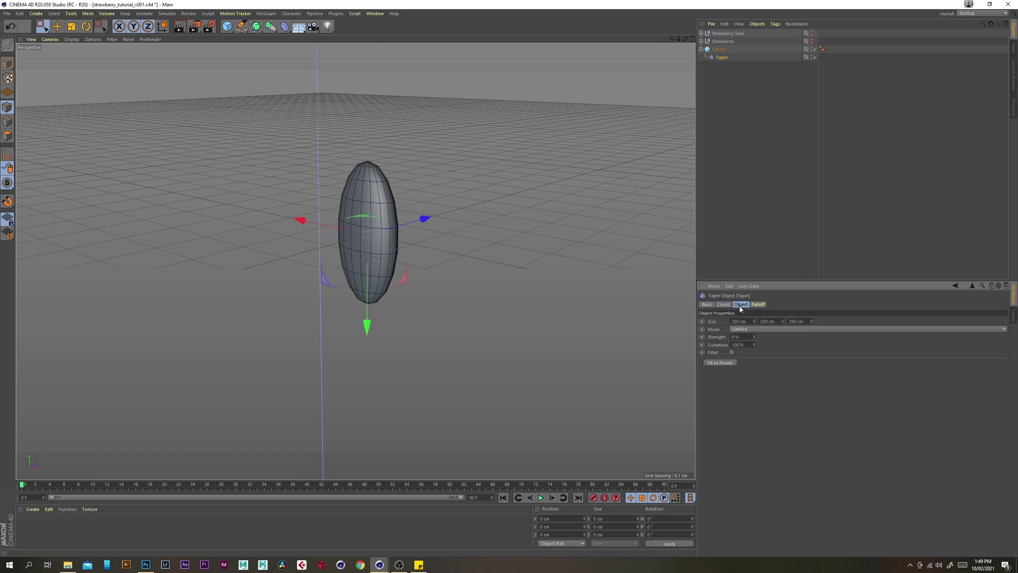
{"action": "left_click", "coordinate": [741, 337]}
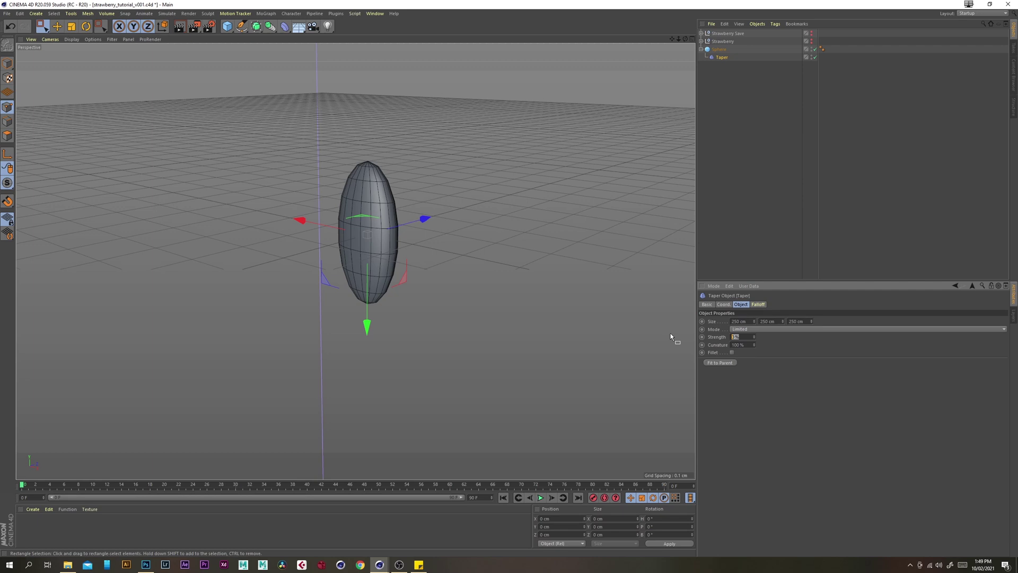
{"action": "type", "text": "50"}
{"action": "key", "text": "Return"}
{"action": "left_click_drag", "start_coordinate": [352, 253], "coordinate": [463, 199], "text": "alt"}
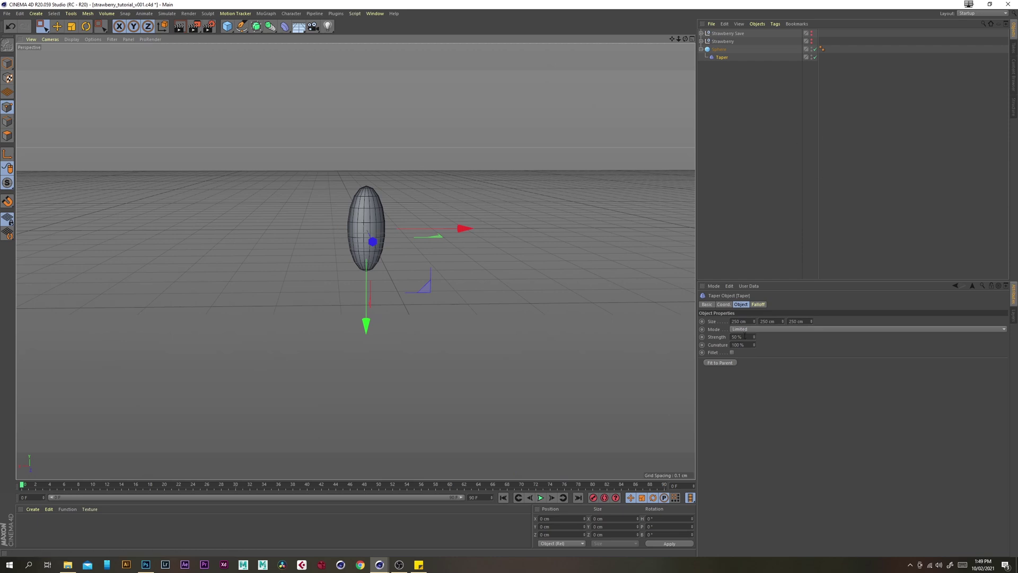
{"action": "left_click", "coordinate": [719, 363]}
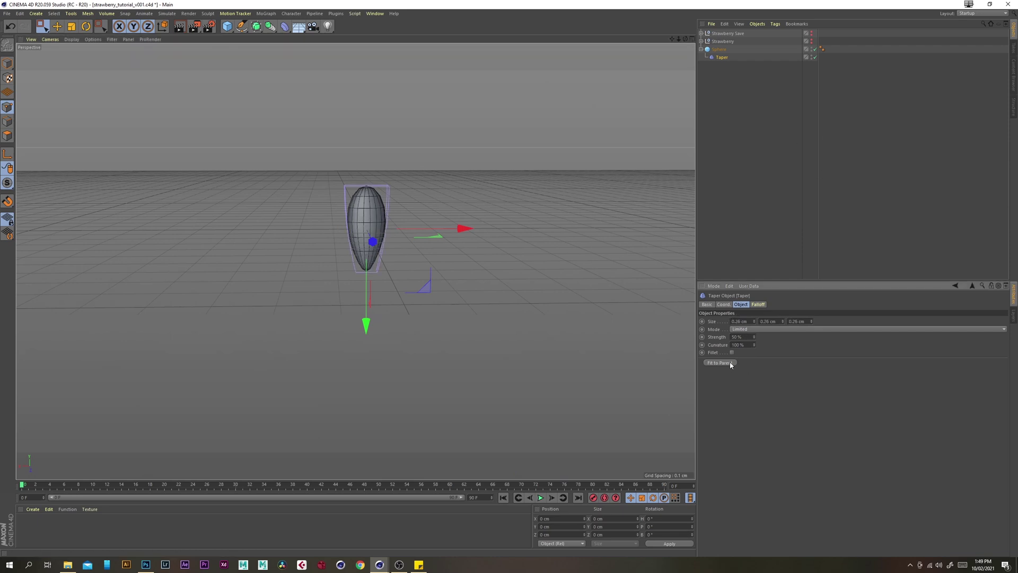
{"action": "scroll", "coordinate": [403, 240], "scroll_direction": "up", "scroll_amount": 4}
{"action": "left_click_drag", "start_coordinate": [392, 243], "coordinate": [338, 215], "text": "alt"}
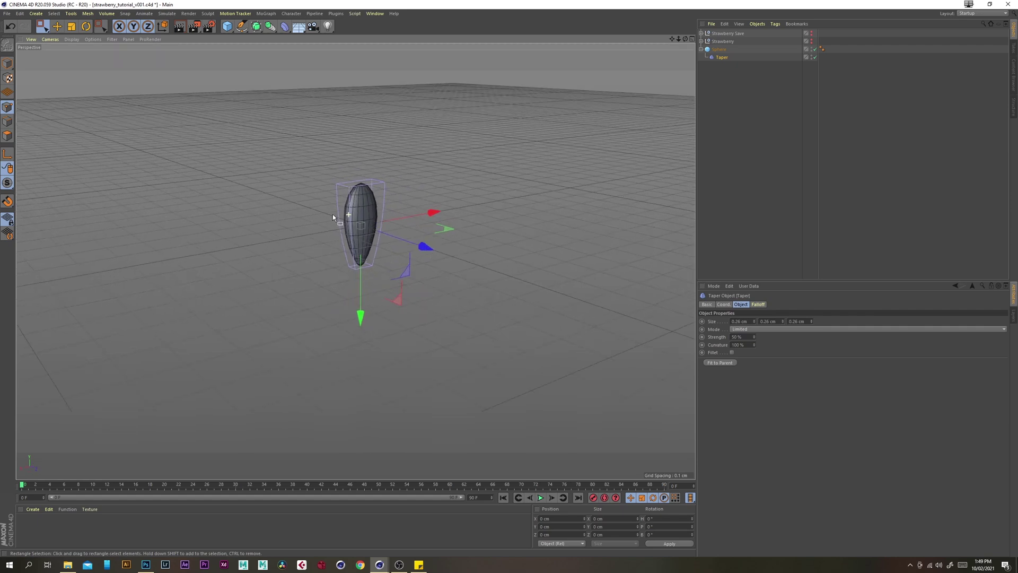
Add a null object below the Strawberry null and make the seed sphere its child.
{"action": "left_click", "coordinate": [702, 50]}
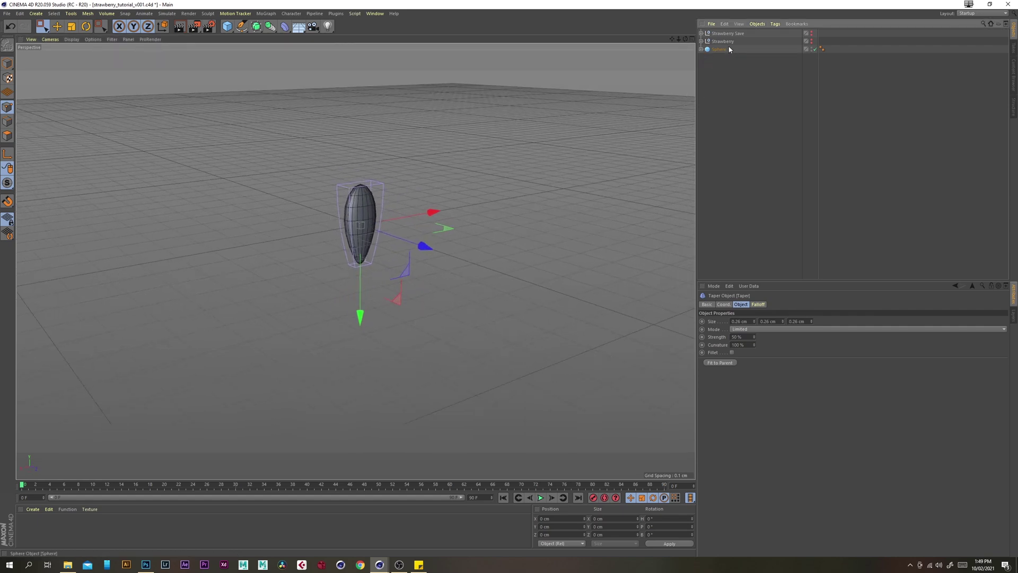
{"action": "left_click", "coordinate": [725, 51]}
{"action": "left_click", "coordinate": [228, 26]}
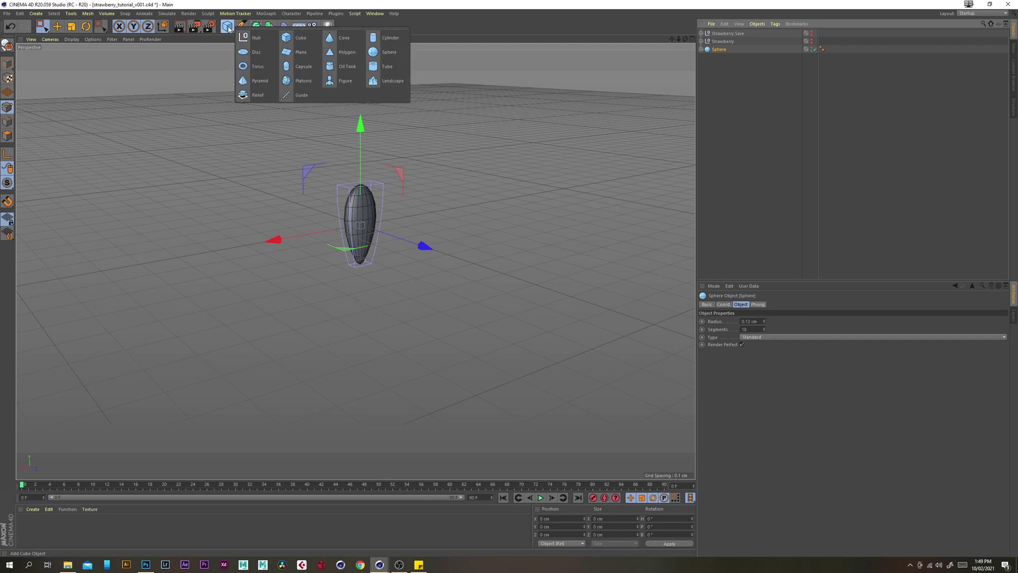
{"action": "left_click", "coordinate": [271, 42]}
{"action": "mouse_move", "coordinate": [714, 34]}
{"action": "left_mouse_down"}
{"action": "mouse_move", "coordinate": [718, 57]}
{"action": "mouse_move", "coordinate": [720, 50]}
{"action": "left_mouse_up"}
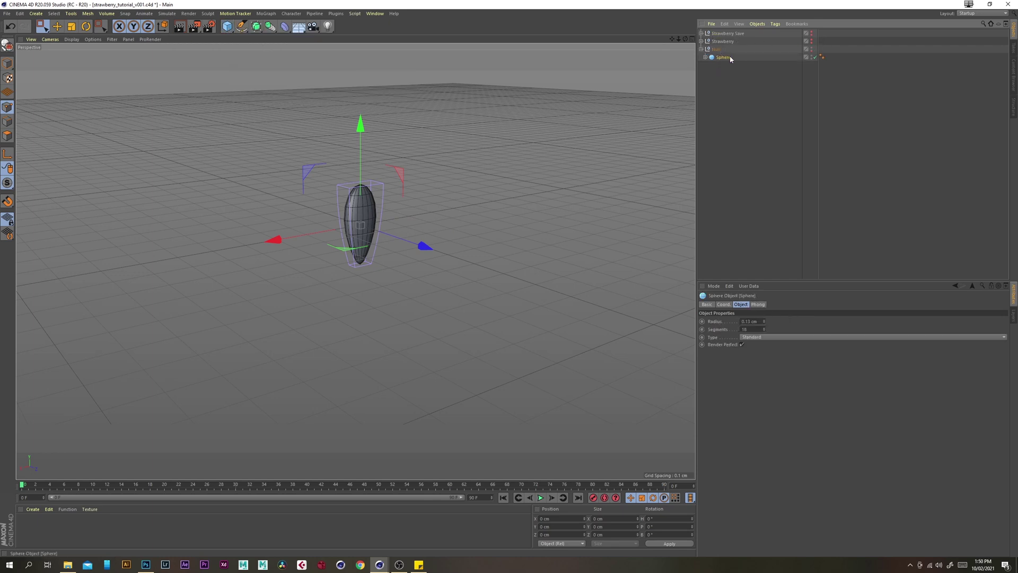
{"action": "left_click", "coordinate": [707, 63]}
{"action": "left_click", "coordinate": [717, 49]}
{"action": "left_click", "coordinate": [721, 57]}
{"action": "left_click", "coordinate": [723, 304]}
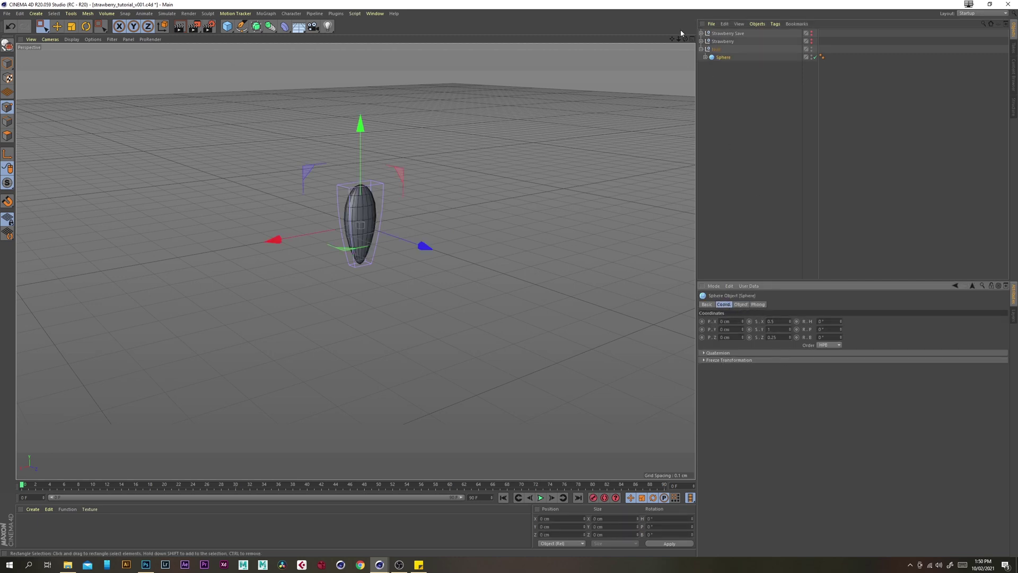
Rename the null that holds the seed sphere to Seed.
{"action": "double_click", "coordinate": [717, 49]}
{"action": "type", "text": "Seed"}
{"action": "key", "text": "Return"}
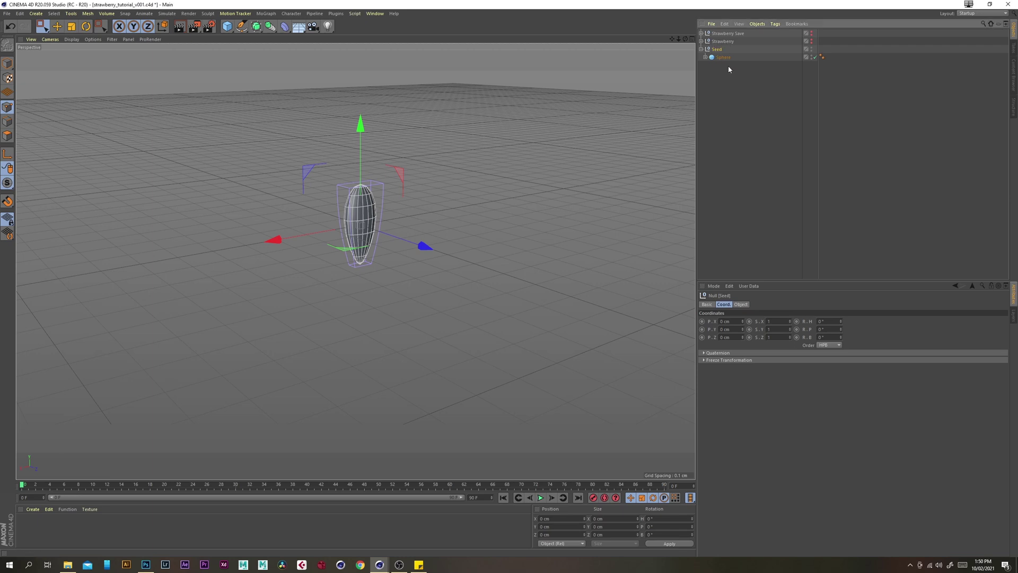
Add a MoGraph Cloner and place the Seed null inside it as a child.
{"action": "left_click", "coordinate": [267, 14]}
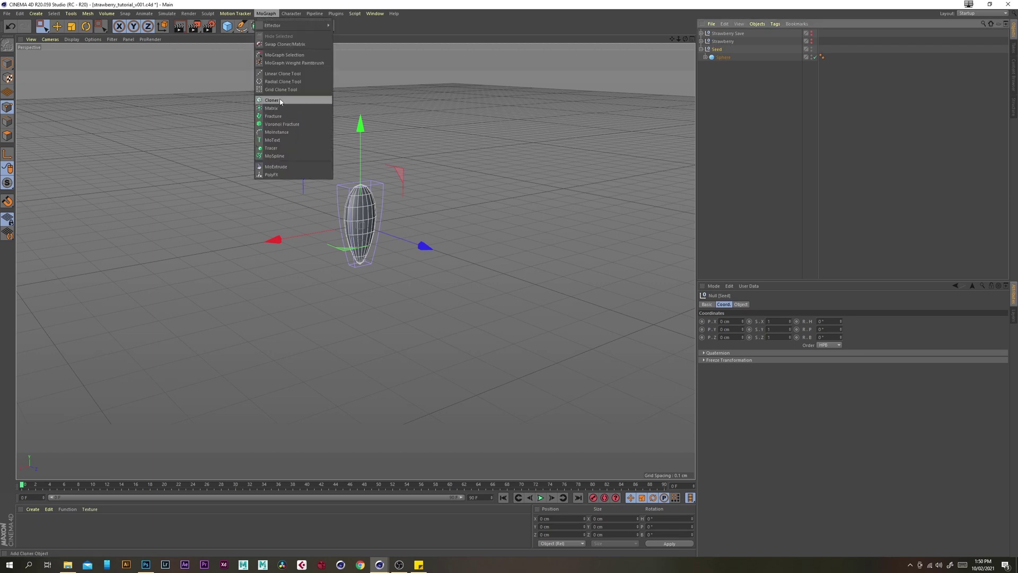
{"action": "left_click", "coordinate": [272, 100]}
{"action": "left_click_drag", "start_coordinate": [715, 58], "coordinate": [719, 50]}
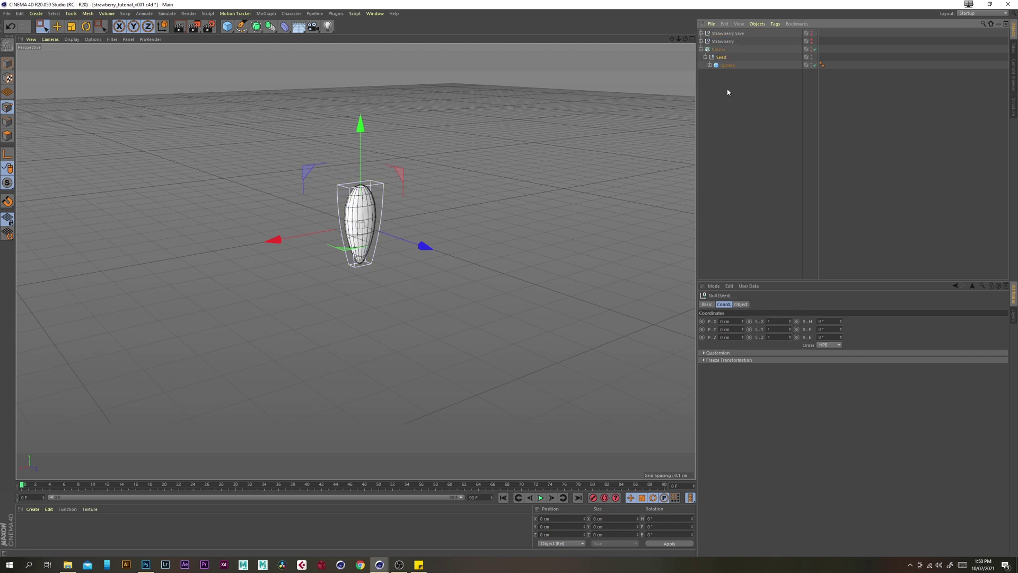
Show and expand the Strawberry null, and disable the Cloner while it is being set up.
{"action": "left_click", "coordinate": [812, 41]}
{"action": "scroll", "coordinate": [460, 190], "scroll_direction": "down", "scroll_amount": 5}
{"action": "scroll", "coordinate": [495, 195], "scroll_direction": "down", "scroll_amount": 2}
{"action": "middle_click_drag", "start_coordinate": [494, 195], "coordinate": [468, 191], "text": "alt"}
{"action": "scroll", "coordinate": [470, 191], "scroll_direction": "up", "scroll_amount": 1}
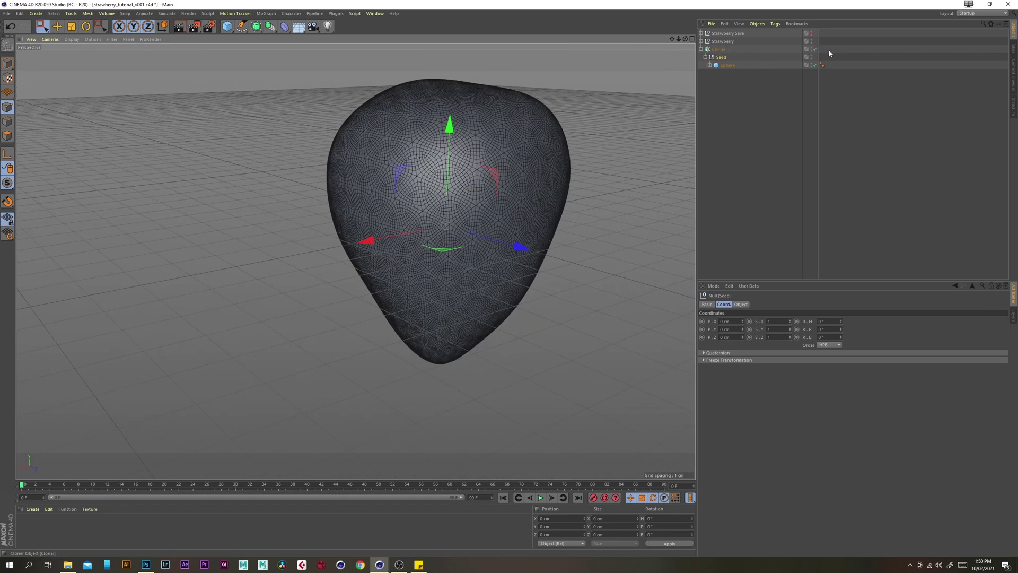
{"action": "left_click", "coordinate": [766, 104]}
{"action": "left_click", "coordinate": [701, 41]}
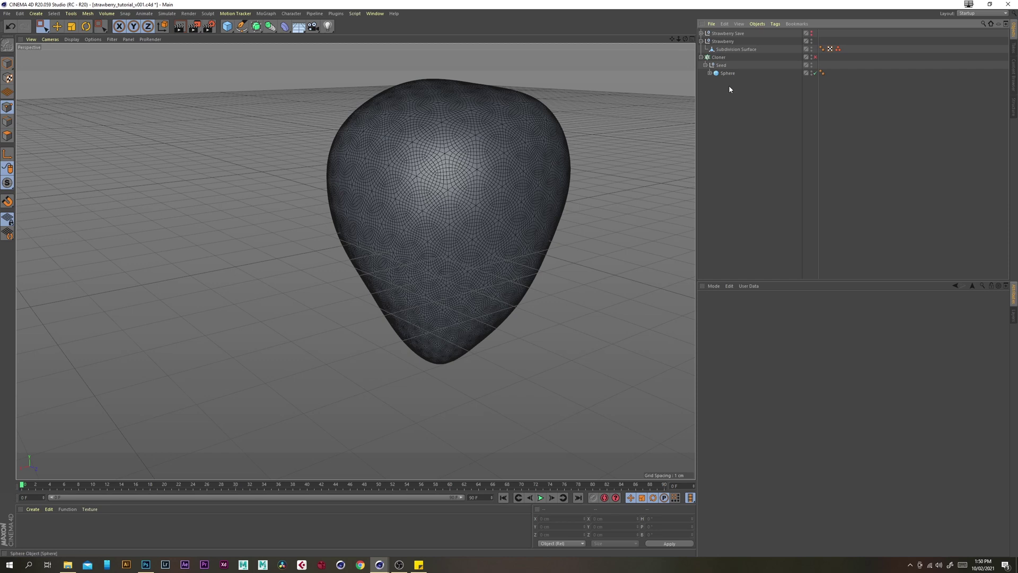
Switch the Cloner to Object mode, using the strawberry's Subdivision Surface mesh as object and its Point Selection as selection.
{"action": "left_click", "coordinate": [736, 58]}
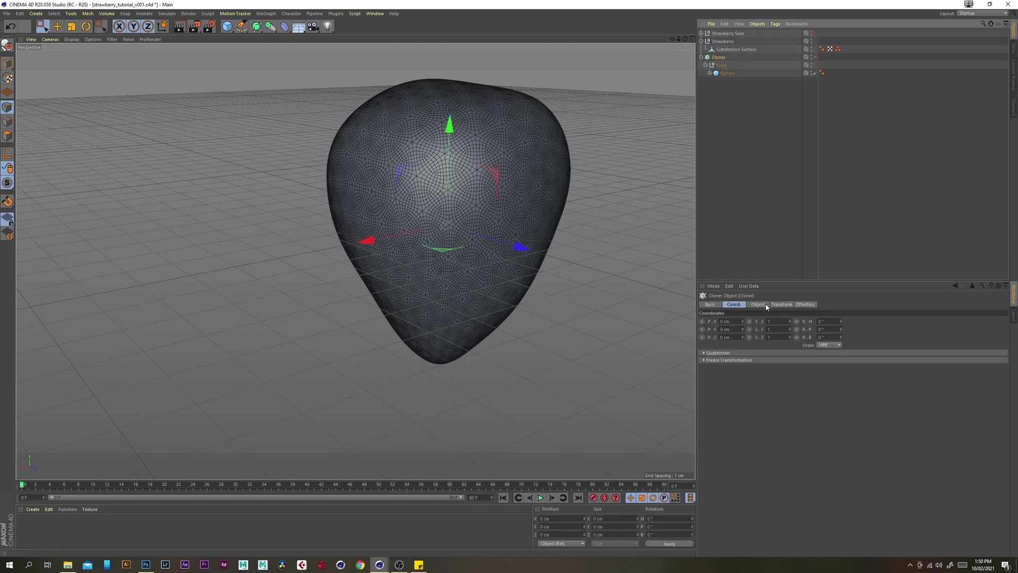
{"action": "left_click", "coordinate": [758, 305]}
{"action": "left_click", "coordinate": [734, 51]}
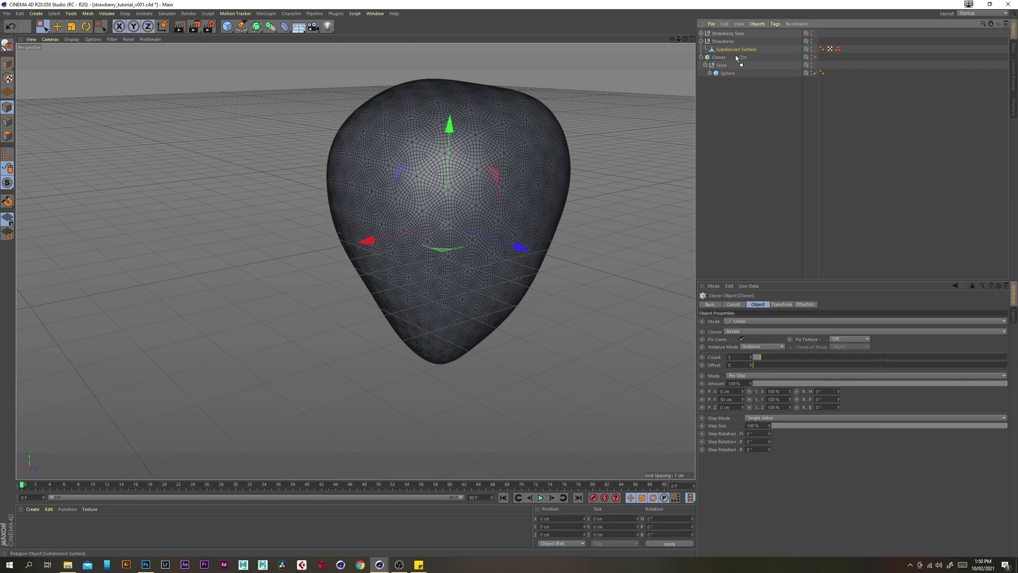
{"action": "left_click", "coordinate": [735, 58]}
{"action": "left_click", "coordinate": [725, 321]}
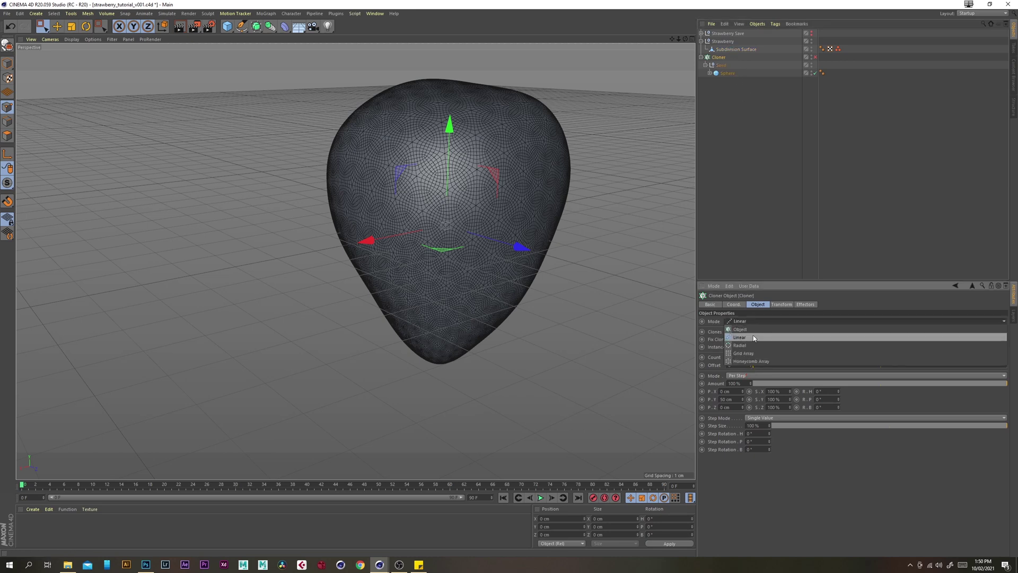
{"action": "left_click", "coordinate": [736, 323]}
{"action": "left_click_drag", "start_coordinate": [737, 49], "coordinate": [750, 359]}
{"action": "left_click_drag", "start_coordinate": [838, 48], "coordinate": [756, 393]}
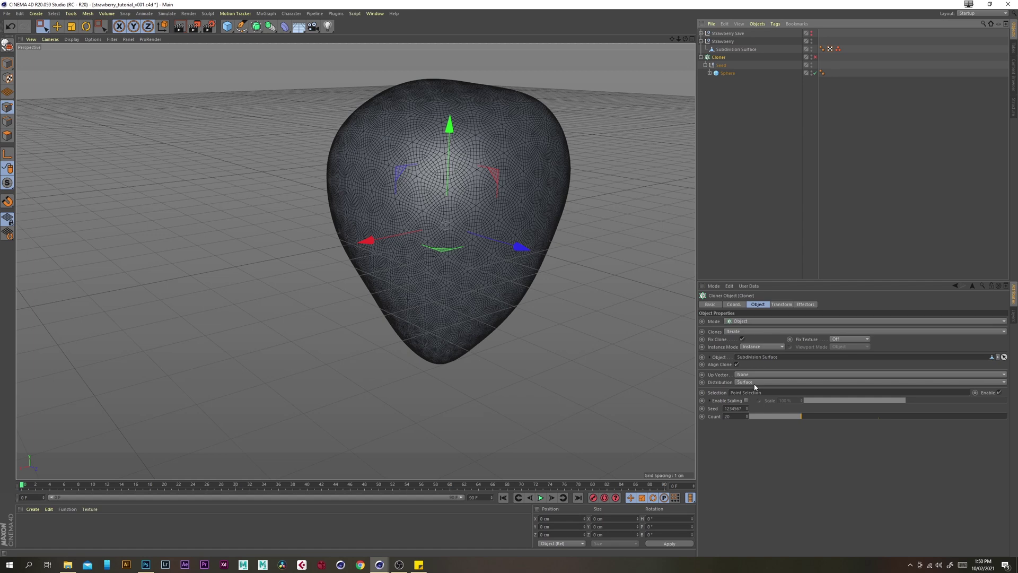
Set the Cloner's distribution to Vertex and its up vector to Y+.
{"action": "left_click", "coordinate": [755, 383]}
{"action": "left_click", "coordinate": [748, 391]}
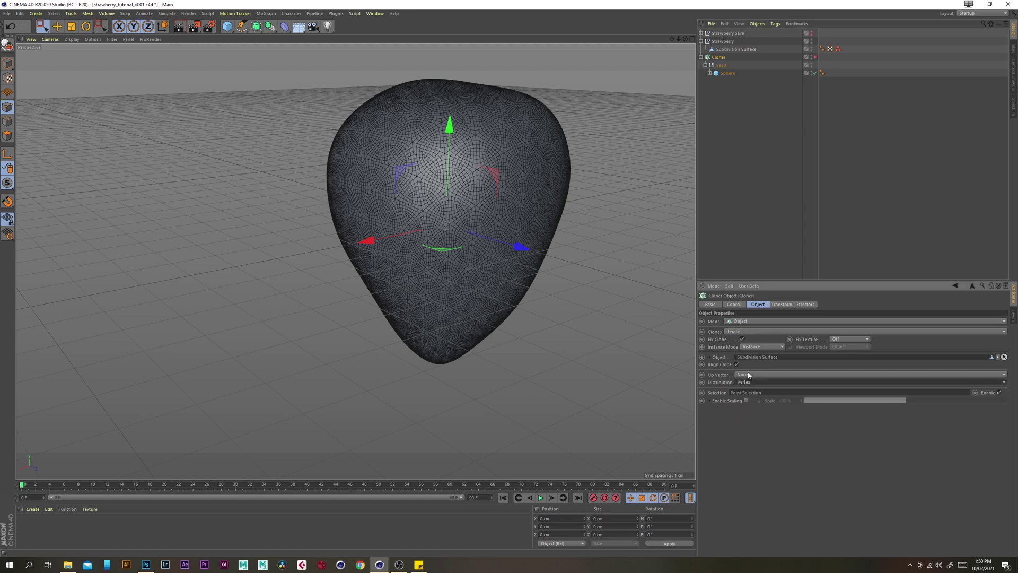
{"action": "left_click", "coordinate": [752, 375]}
{"action": "left_click", "coordinate": [762, 410]}
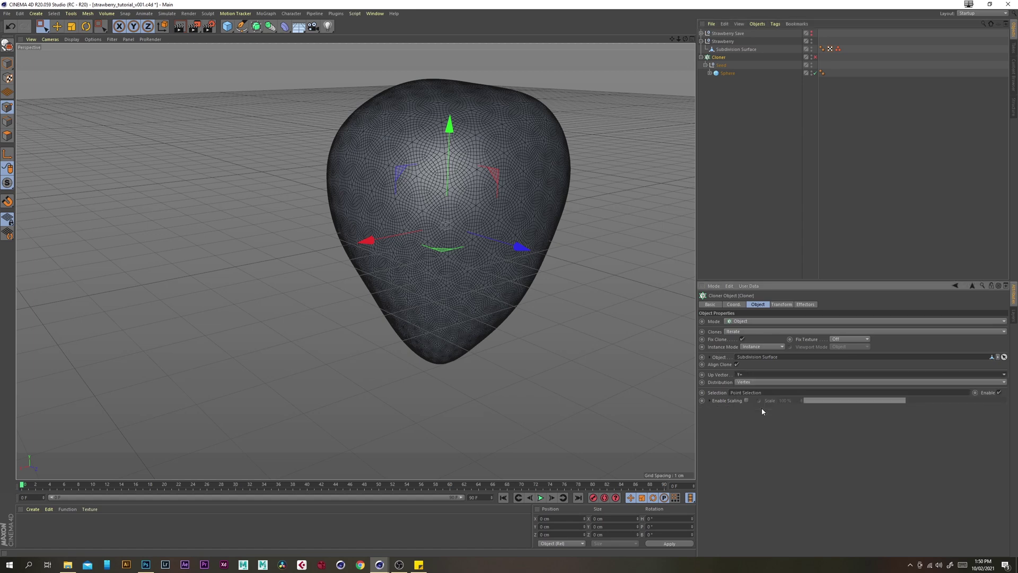
Enable the Cloner so the seeds are distributed over the strawberry.
{"action": "left_click", "coordinate": [777, 160]}
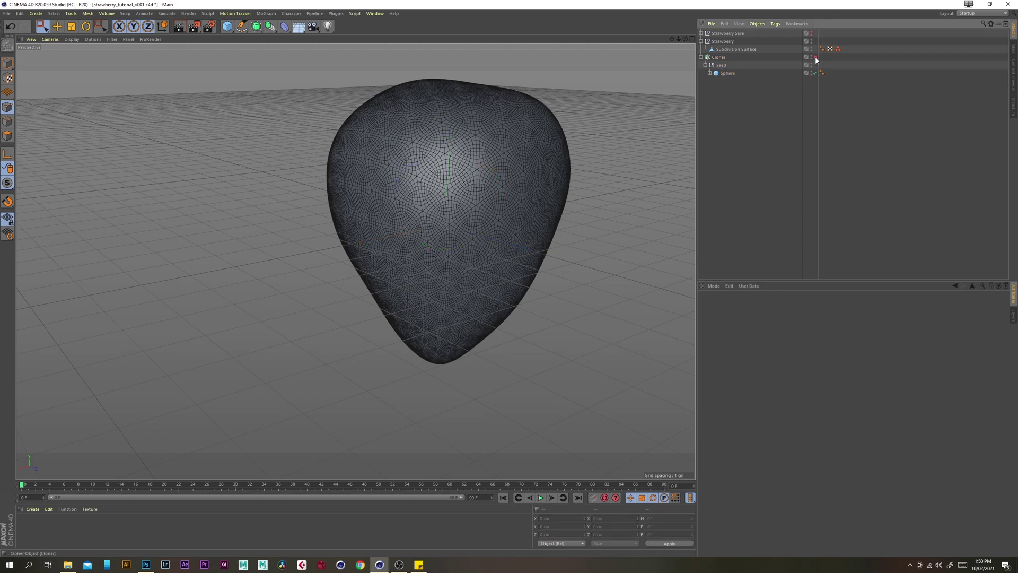
{"action": "left_click", "coordinate": [816, 57]}
{"action": "left_click_drag", "start_coordinate": [539, 238], "coordinate": [584, 212], "text": "alt"}
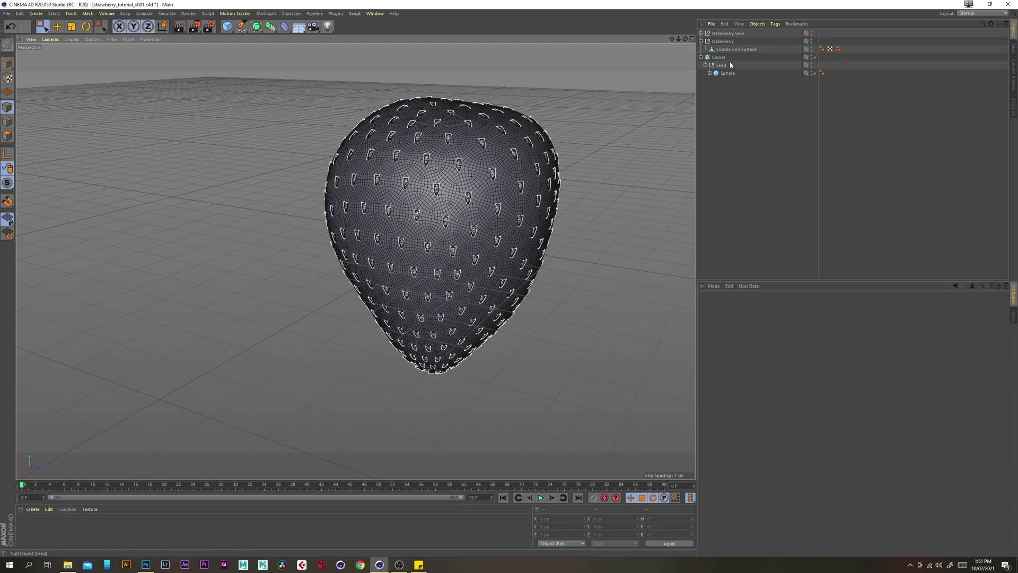
Expand the seed sphere and hide its Taper deformer's cages in the viewport.
{"action": "left_click", "coordinate": [710, 72]}
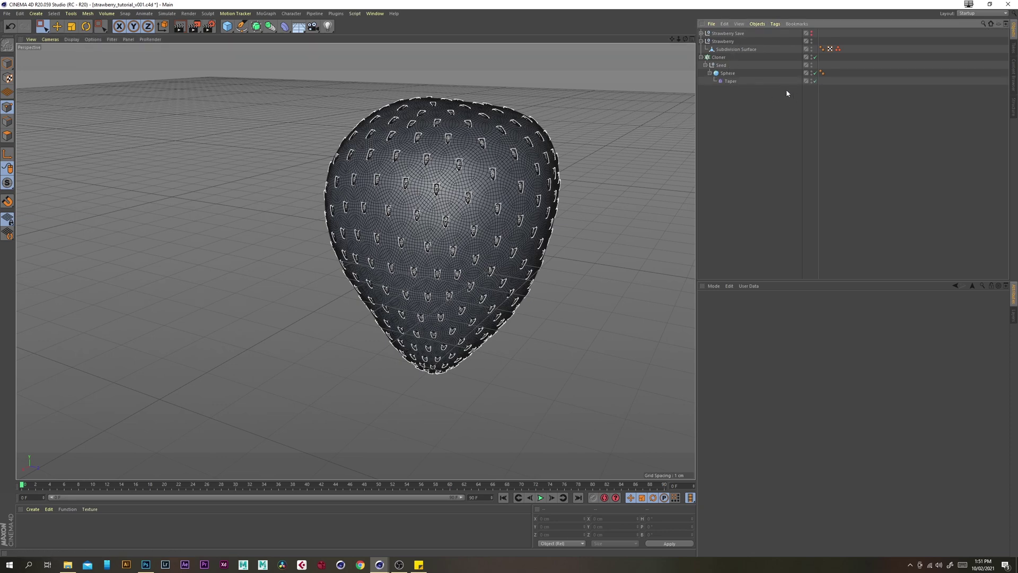
{"action": "left_click", "coordinate": [813, 82]}
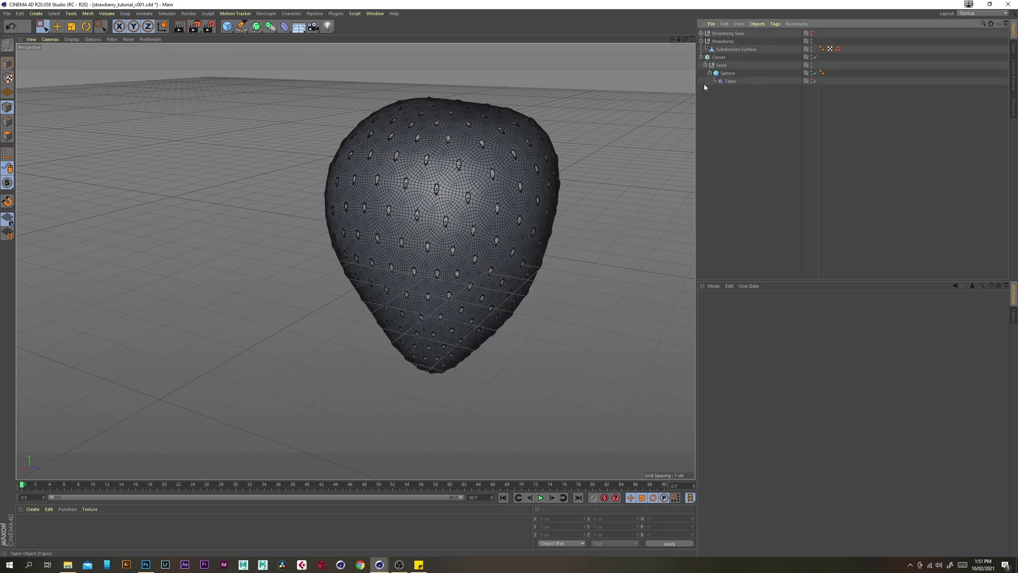
{"action": "left_click_drag", "start_coordinate": [403, 191], "coordinate": [524, 246], "text": "alt"}
{"action": "middle_click_drag", "start_coordinate": [523, 246], "coordinate": [490, 231], "text": "alt"}
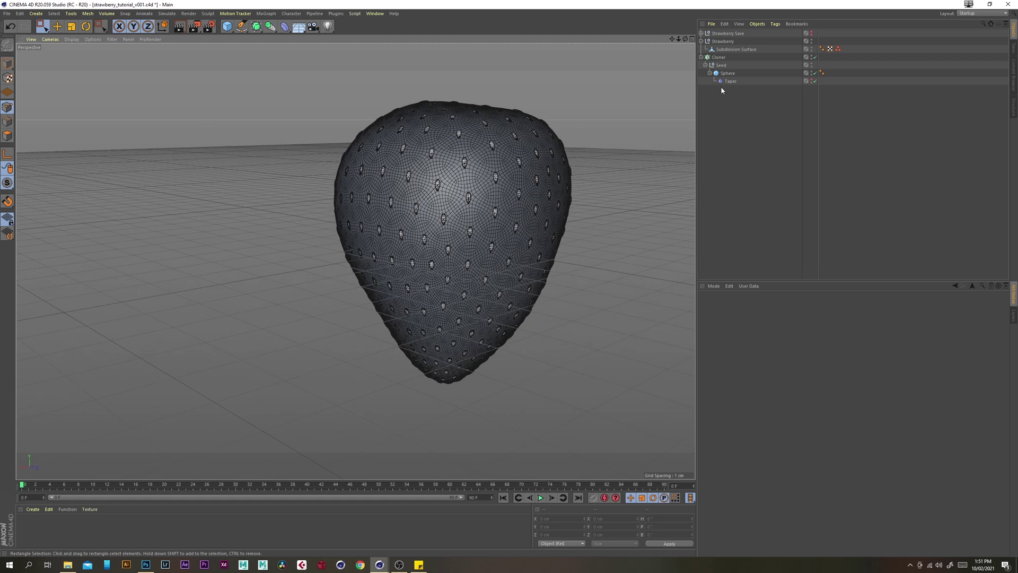
Set the Cloner's transform scale to 1.1 on X, Y and Z, and save the project.
{"action": "left_click", "coordinate": [720, 57]}
{"action": "left_click", "coordinate": [778, 305]}
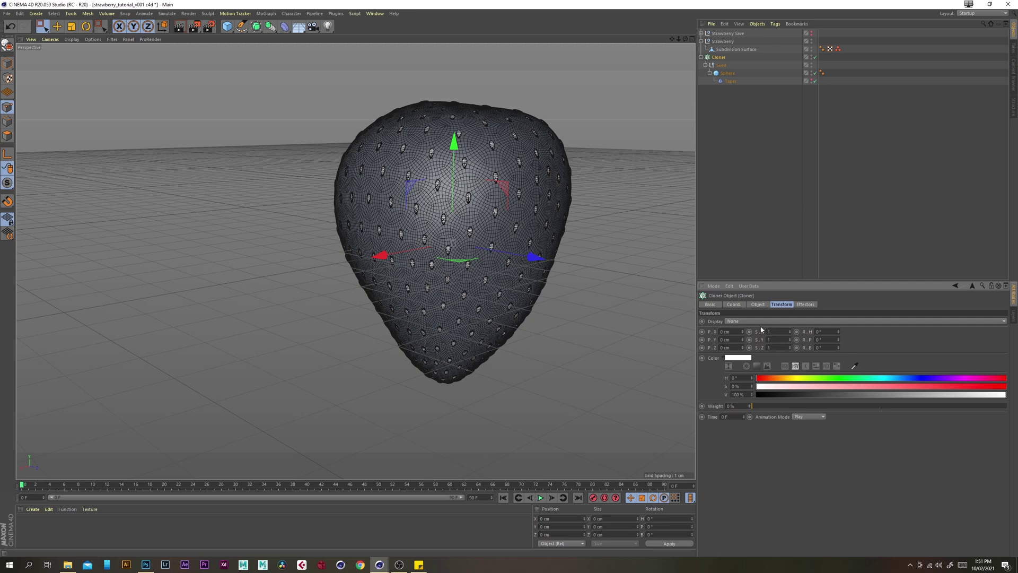
{"action": "key", "text": "Tab"}
{"action": "type", "text": "1.1"}
{"action": "key", "text": "Tab"}
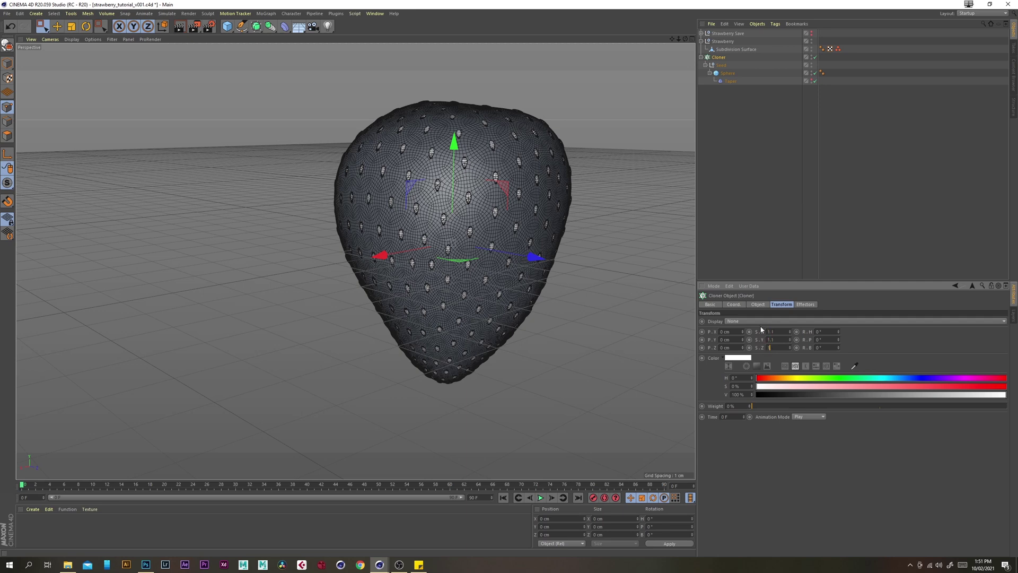
{"action": "left_click_drag", "start_coordinate": [581, 243], "coordinate": [539, 255], "text": "alt"}
{"action": "middle_click_drag", "start_coordinate": [538, 236], "coordinate": [539, 253], "text": "alt"}
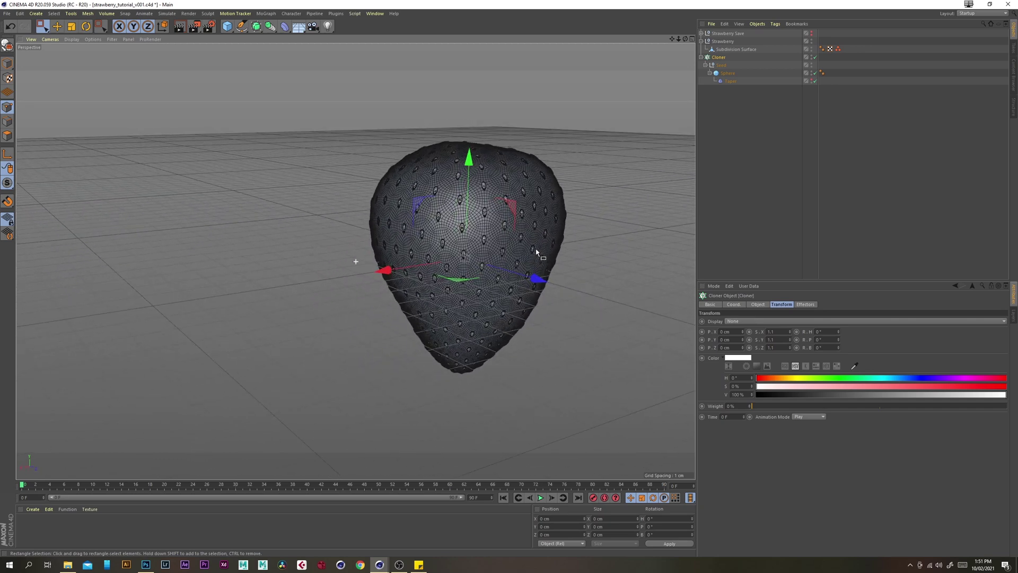
{"action": "left_click_drag", "start_coordinate": [539, 252], "coordinate": [533, 255], "text": "alt"}
{"action": "left_click", "coordinate": [8, 13]}
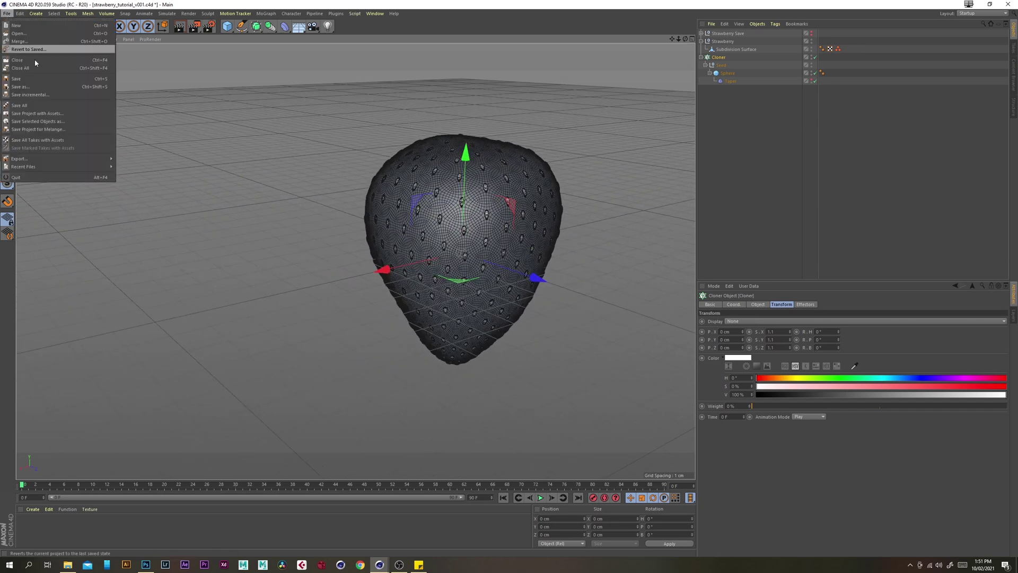
{"action": "left_click", "coordinate": [24, 79]}
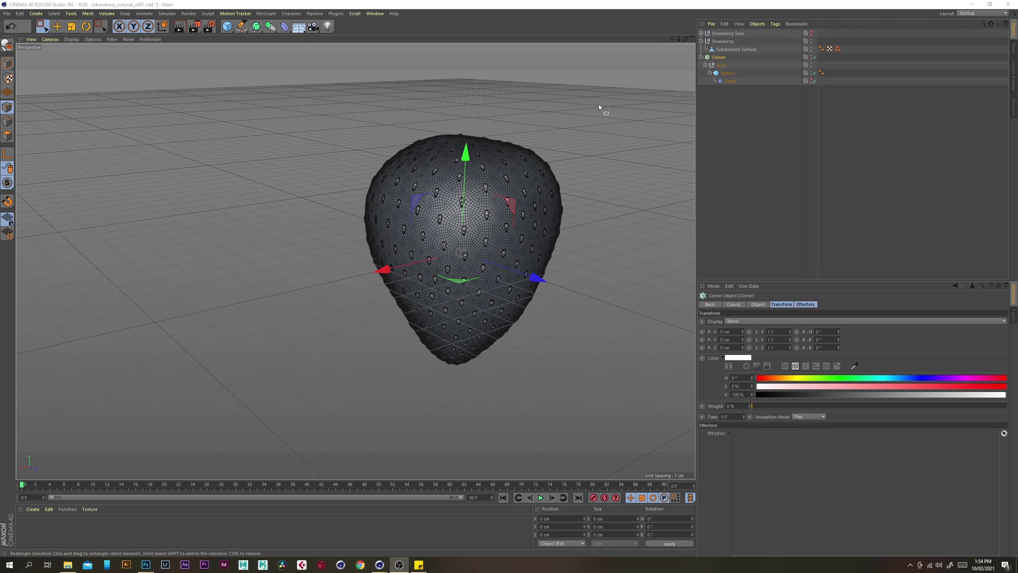
Add a Random effector to the Cloner and place it just above the Cloner in the object hierarchy.
{"action": "left_click", "coordinate": [265, 13]}
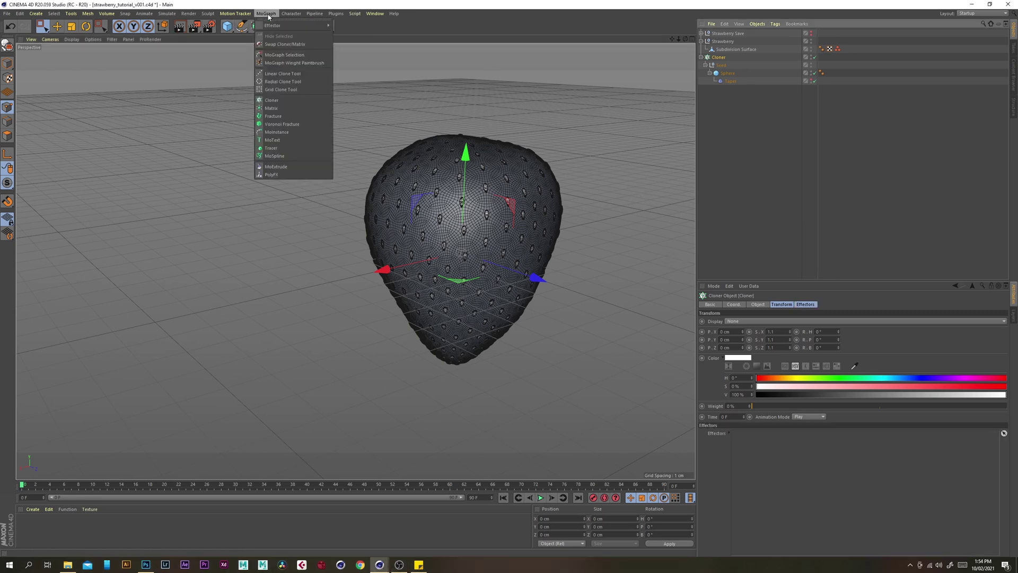
{"action": "mouse_move", "coordinate": [277, 26]}
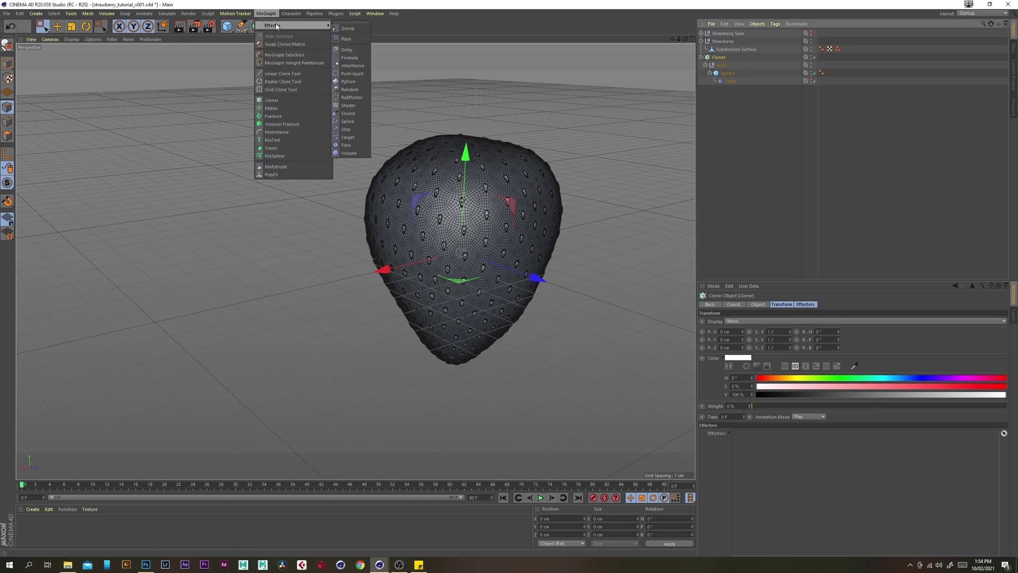
{"action": "left_click", "coordinate": [365, 92]}
{"action": "left_click_drag", "start_coordinate": [727, 76], "coordinate": [728, 62]}
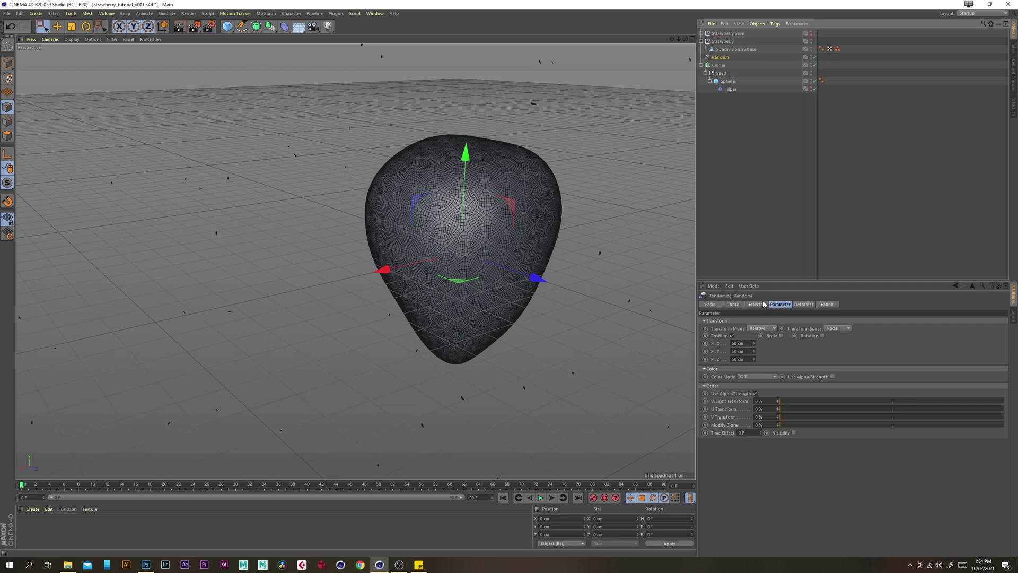
Turn off the Random effector's position variation and enable uniform scale variation with a value of 0.1.
{"action": "left_click", "coordinate": [732, 336]}
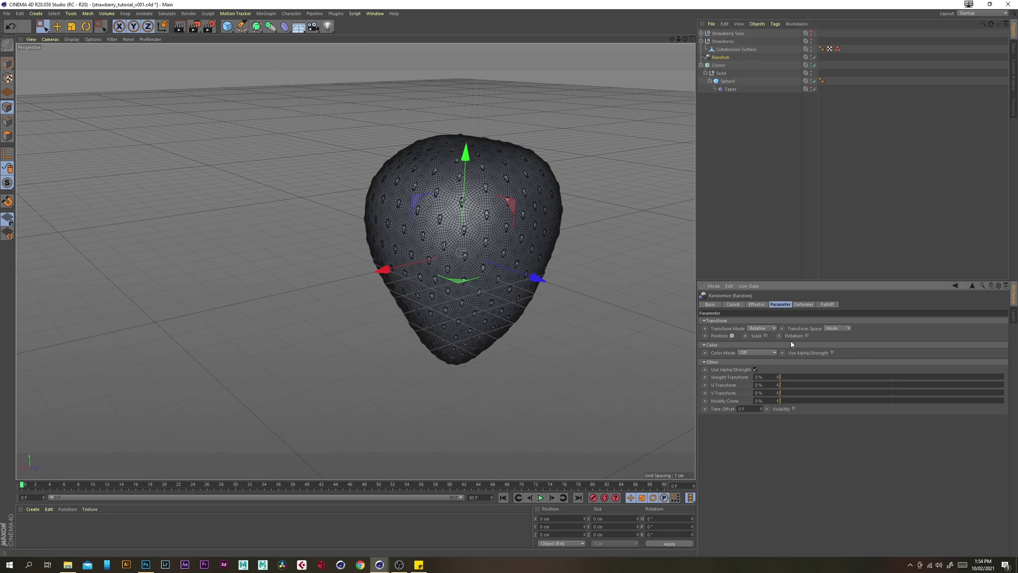
{"action": "left_click", "coordinate": [766, 336]}
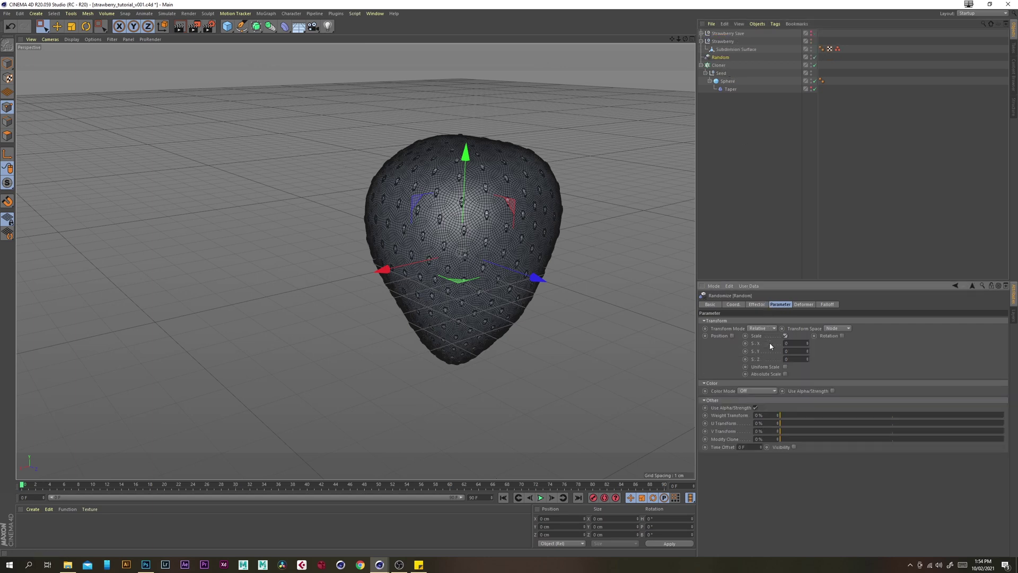
{"action": "left_click", "coordinate": [785, 367]}
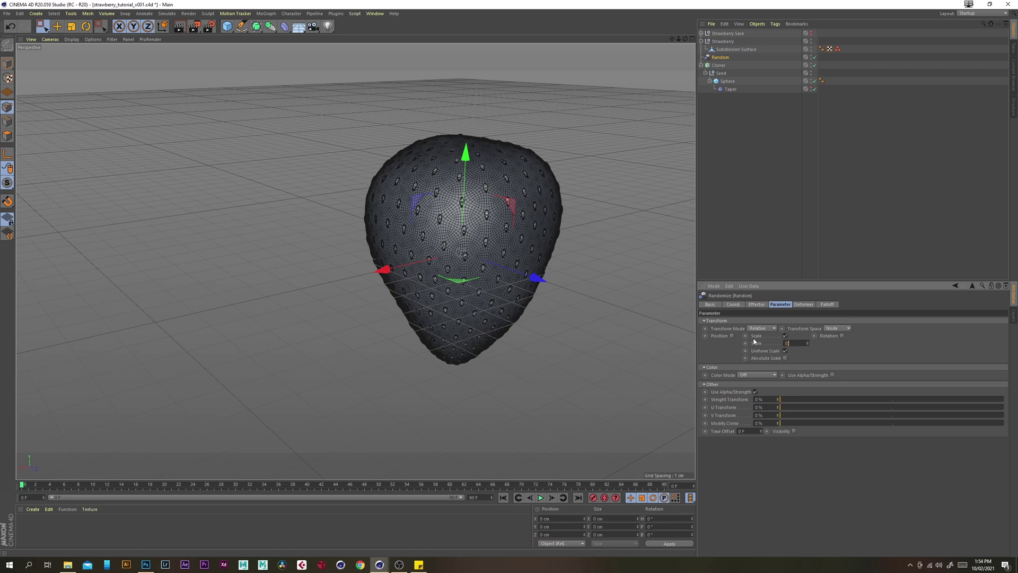
Enable rotation variation in the Random effector with H 5°, P 5° and B 15°.
{"action": "left_click", "coordinate": [843, 336]}
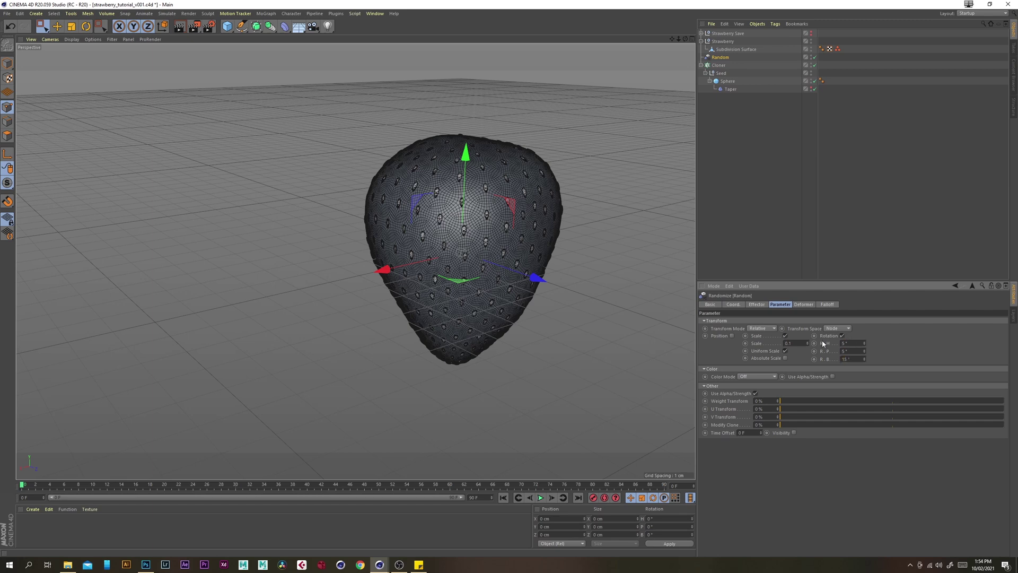
{"action": "mouse_move", "coordinate": [452, 240]}
{"action": "left_mouse_down", "text": "alt"}
{"action": "mouse_move", "coordinate": [535, 207]}
{"action": "mouse_move", "coordinate": [452, 243]}
{"action": "left_mouse_up", "text": "alt"}
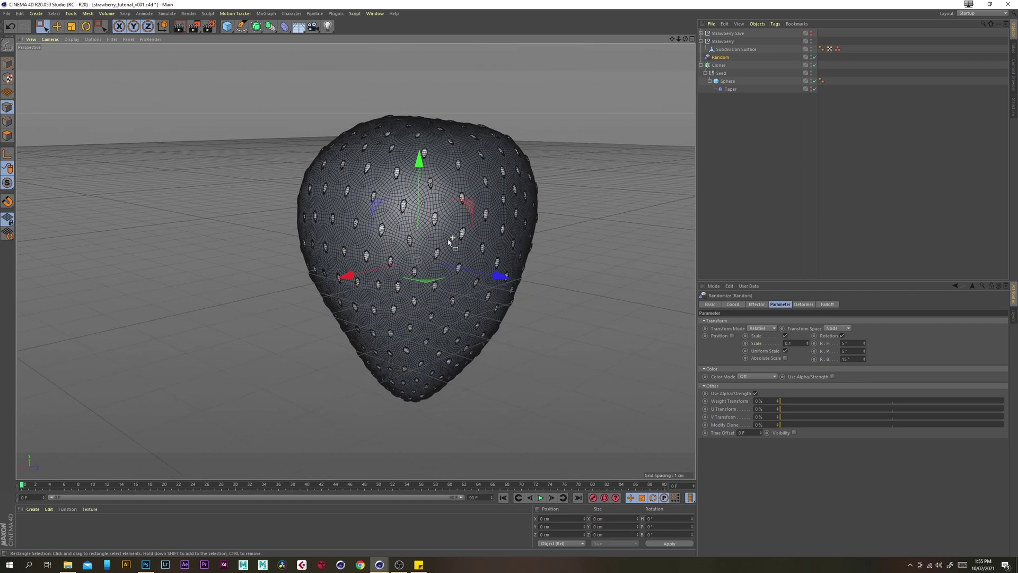
{"action": "scroll", "coordinate": [452, 244], "scroll_direction": "down", "scroll_amount": 1}
Group the Random effector and the Cloner under a new null named Seeds, and collapse it.
{"action": "left_click_drag", "start_coordinate": [228, 28], "coordinate": [248, 37]}
{"action": "left_click_drag", "start_coordinate": [717, 67], "coordinate": [719, 69]}
{"action": "left_click", "coordinate": [717, 57]}
{"action": "type", "text": "Seeds"}
{"action": "key", "text": "Return"}
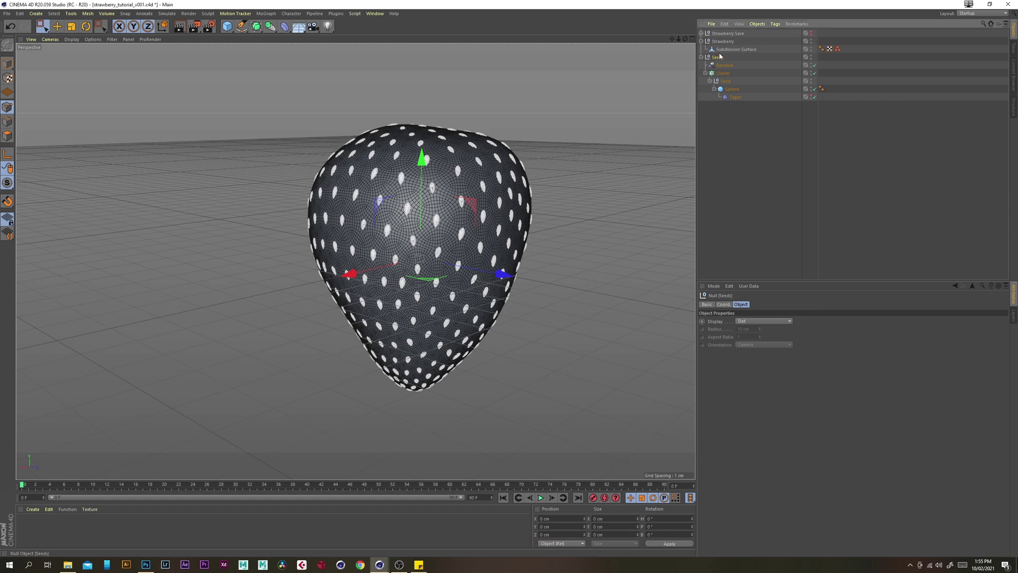
{"action": "left_click", "coordinate": [759, 150]}
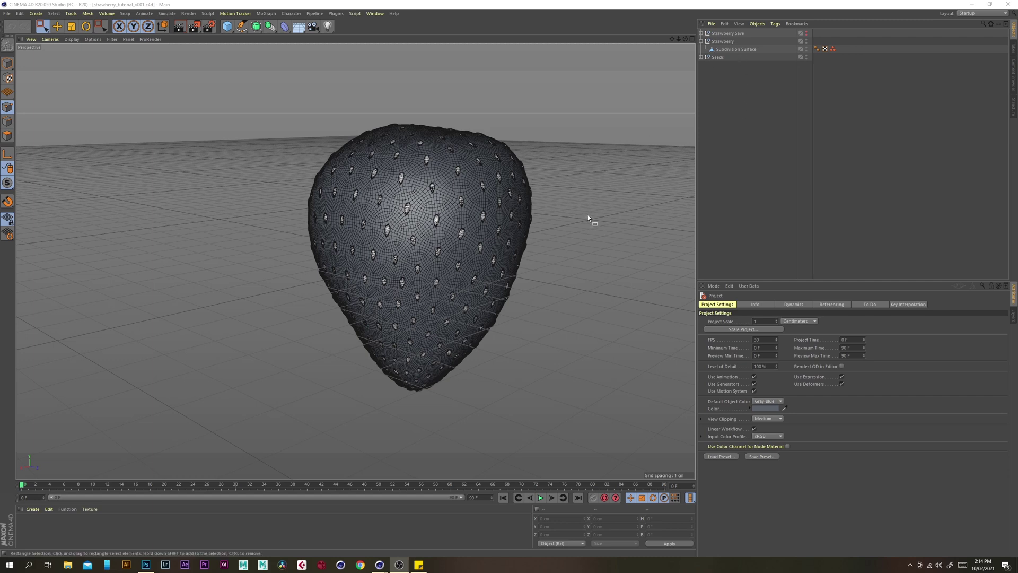
Hide the seeds, bring up the body's stored point selection, and activate Live Selection above the strawberry's top.
{"action": "left_click_drag", "start_coordinate": [411, 179], "coordinate": [430, 149], "text": "alt"}
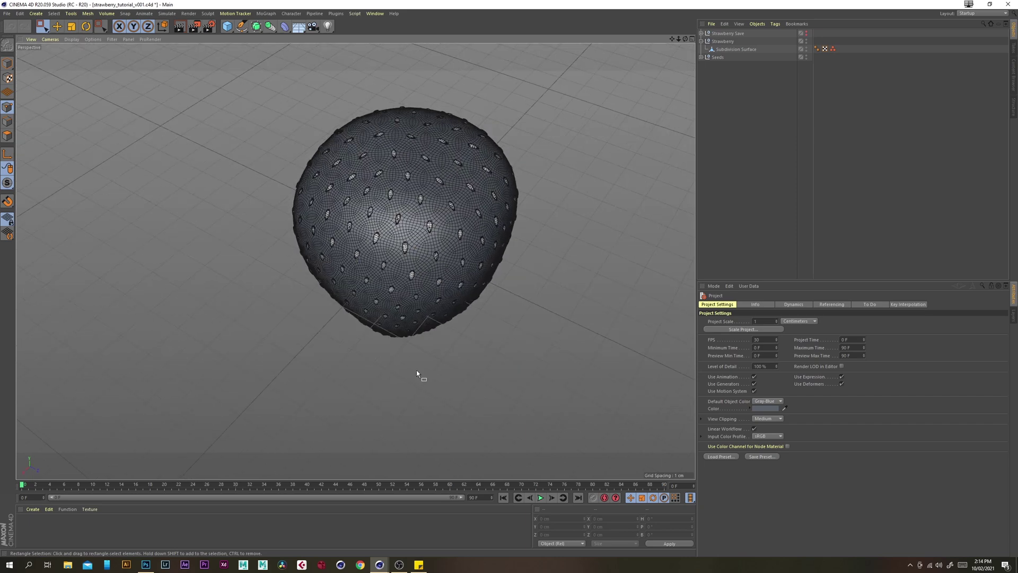
{"action": "left_click_drag", "start_coordinate": [414, 282], "coordinate": [425, 219], "text": "alt"}
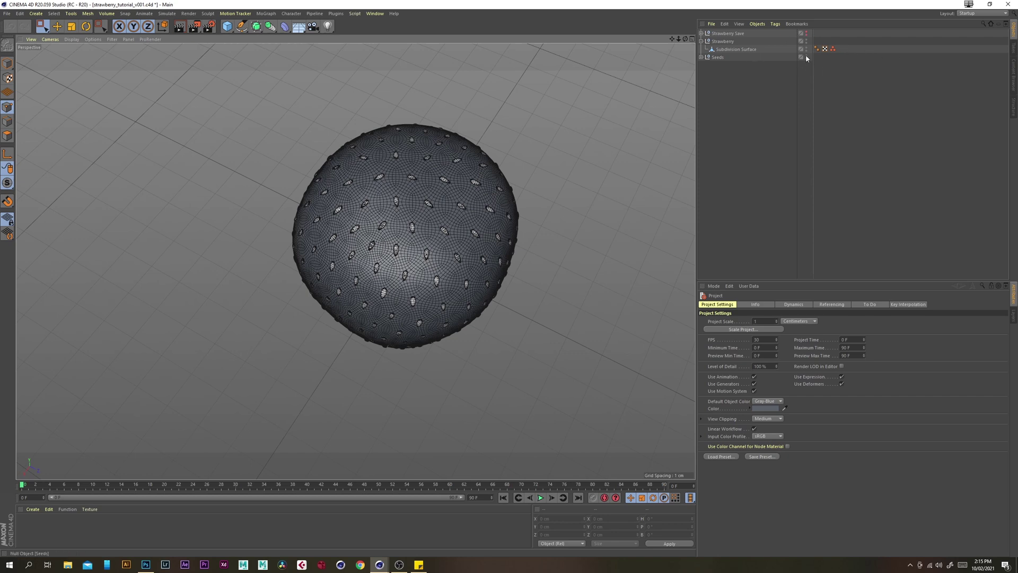
{"action": "left_click", "coordinate": [833, 49]}
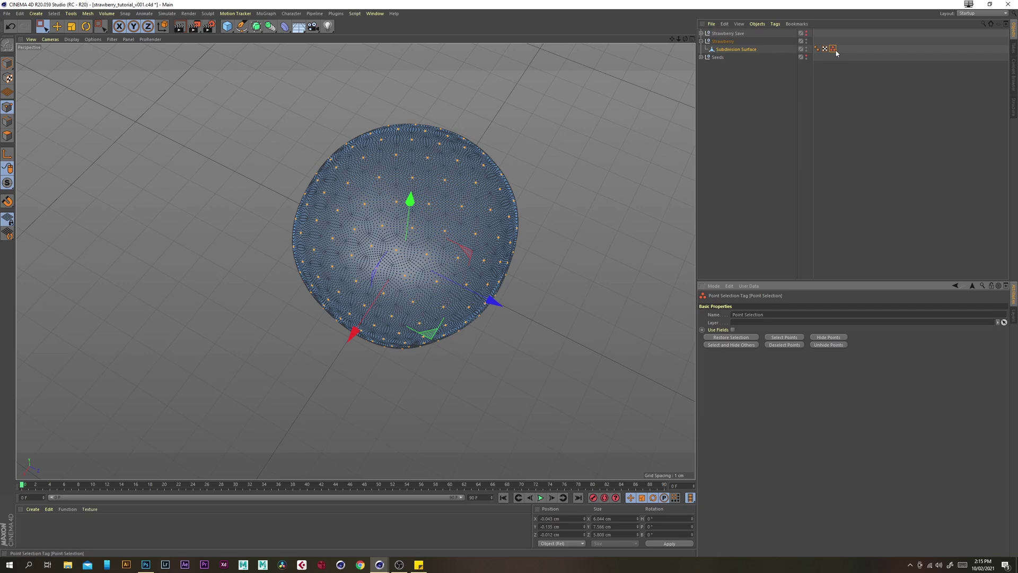
{"action": "left_click", "coordinate": [43, 26]}
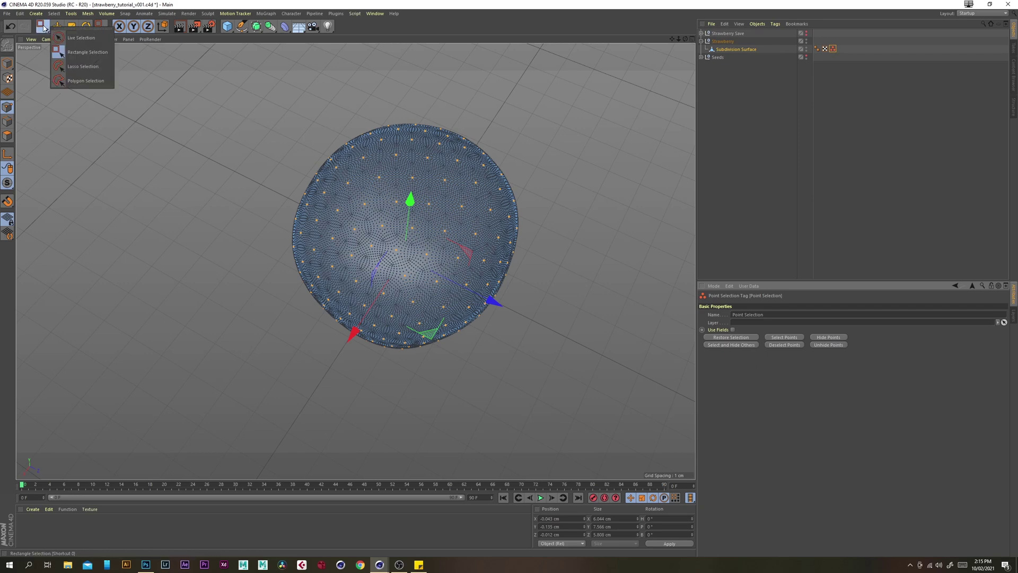
{"action": "left_click", "coordinate": [69, 33]}
{"action": "left_click_drag", "start_coordinate": [421, 225], "coordinate": [407, 241], "text": "alt"}
{"action": "scroll", "coordinate": [406, 239], "scroll_direction": "up", "scroll_amount": 3}
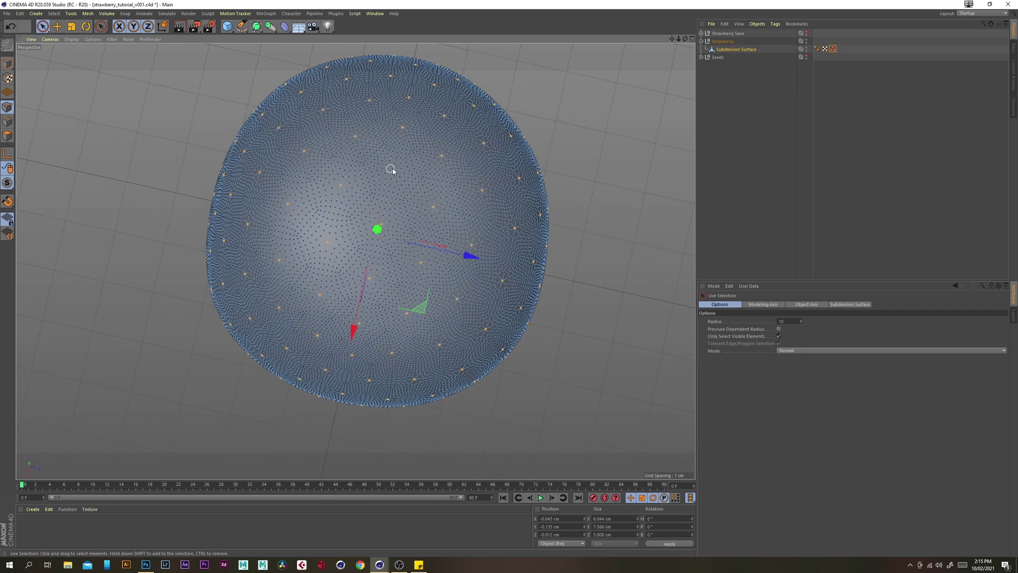
Remove individual seed points around the center of the strawberry's top from the point selection.
{"action": "left_click", "coordinate": [329, 241], "text": "ctrl"}
{"action": "left_click_drag", "start_coordinate": [436, 267], "coordinate": [431, 268], "text": "alt"}
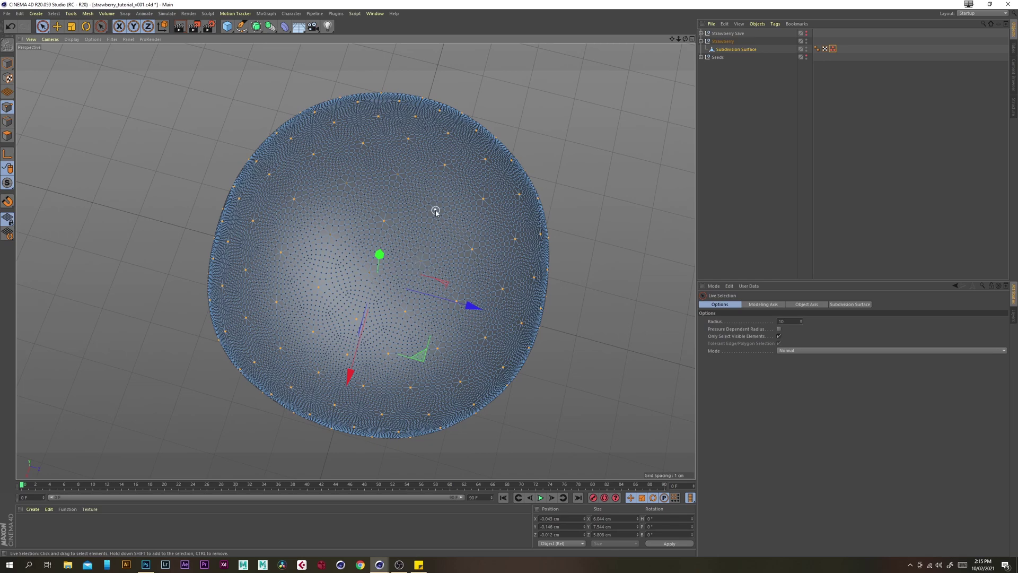
{"action": "left_click", "coordinate": [386, 223], "text": "ctrl"}
{"action": "left_click_drag", "start_coordinate": [404, 333], "coordinate": [417, 210], "text": "alt"}
{"action": "middle_click_drag", "start_coordinate": [402, 365], "coordinate": [428, 157], "text": "alt"}
{"action": "left_click_drag", "start_coordinate": [430, 157], "coordinate": [391, 264], "text": "alt"}
{"action": "middle_click_drag", "start_coordinate": [416, 372], "coordinate": [395, 314], "text": "alt"}
{"action": "left_click", "coordinate": [377, 305], "text": "ctrl"}
{"action": "left_click_drag", "start_coordinate": [450, 217], "coordinate": [432, 249], "text": "alt"}
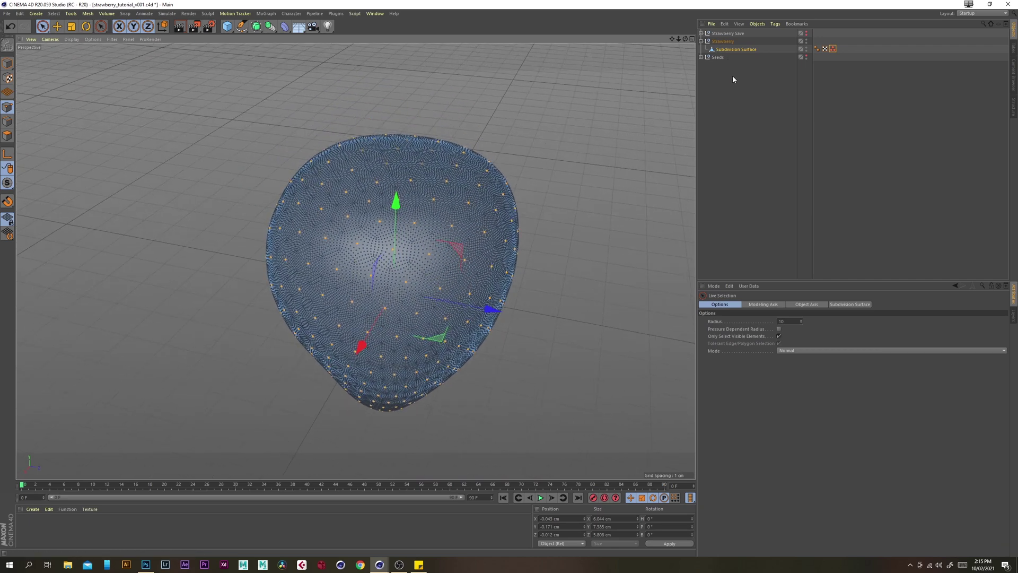
Store the reduced point selection on the Subdivision Surface body as a second point selection tag.
{"action": "left_click", "coordinate": [731, 71]}
{"action": "left_click", "coordinate": [741, 49]}
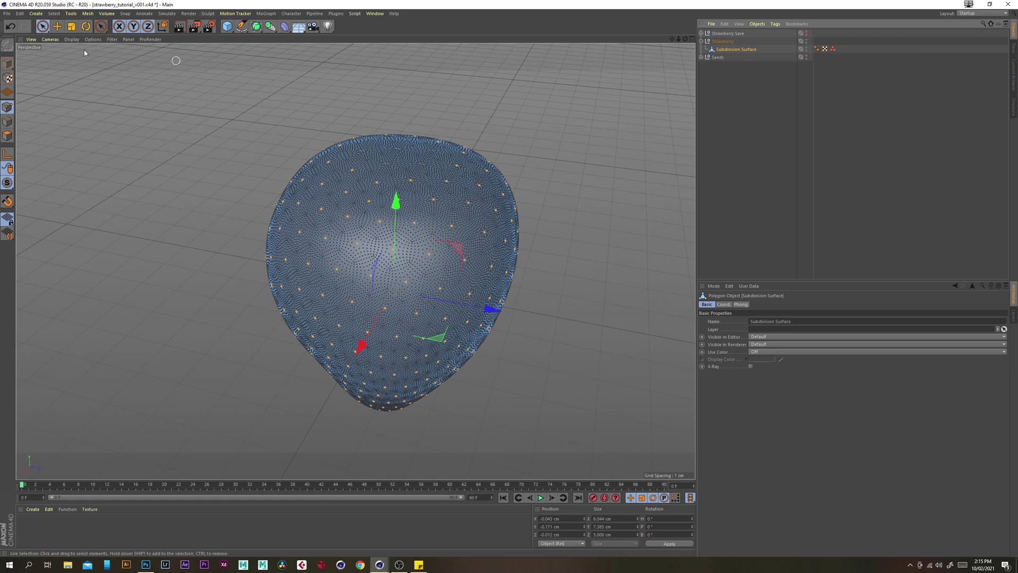
{"action": "left_click", "coordinate": [54, 15]}
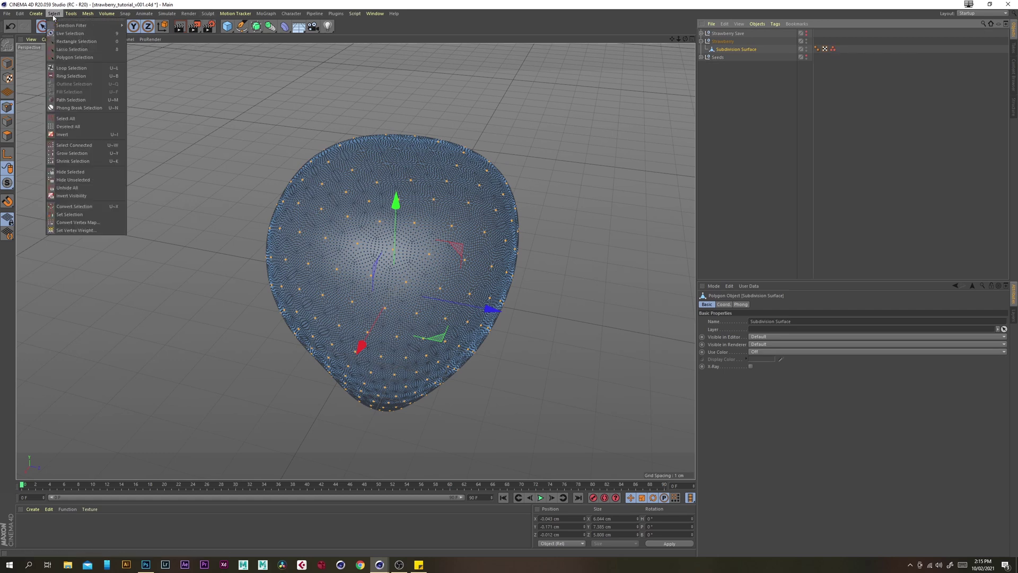
{"action": "left_click", "coordinate": [80, 215]}
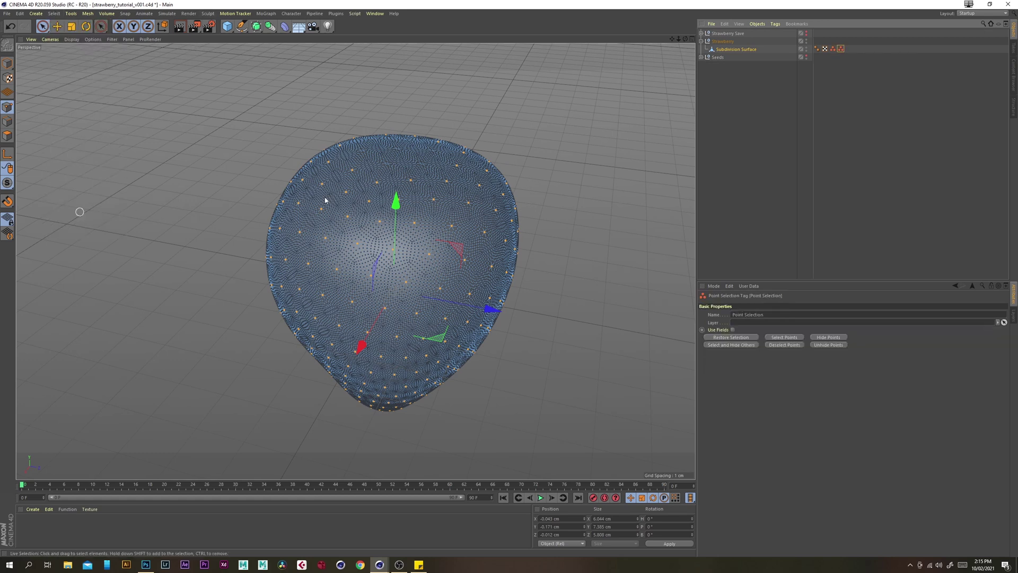
Compare the two point selection tags and rename the new one as Point Selection 2.
{"action": "left_click", "coordinate": [834, 49]}
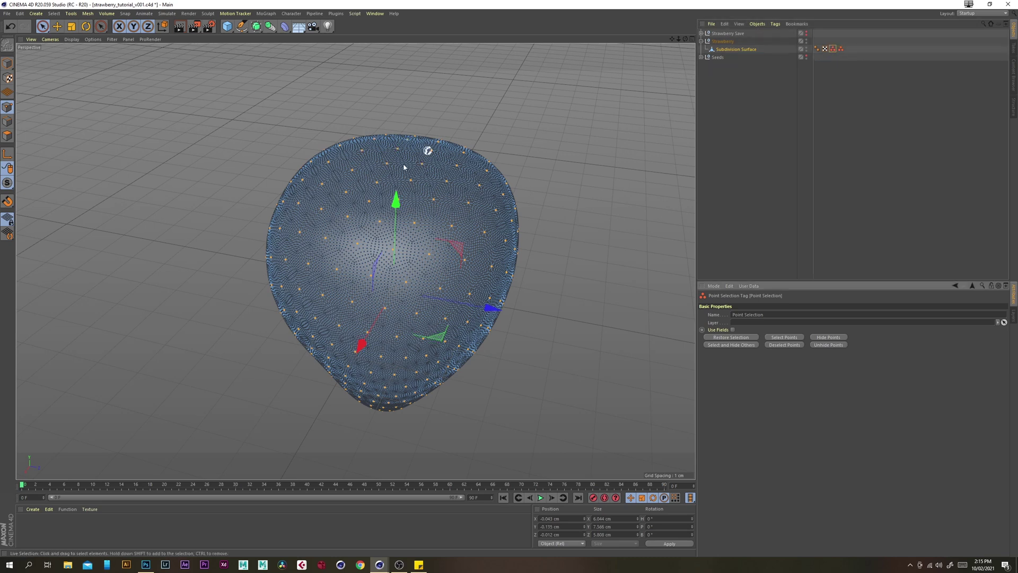
{"action": "left_click", "coordinate": [842, 49]}
{"action": "left_click_drag", "start_coordinate": [421, 202], "coordinate": [417, 249], "text": "alt"}
{"action": "middle_click_drag", "start_coordinate": [417, 198], "coordinate": [415, 216], "text": "alt"}
{"action": "left_click", "coordinate": [773, 314]}
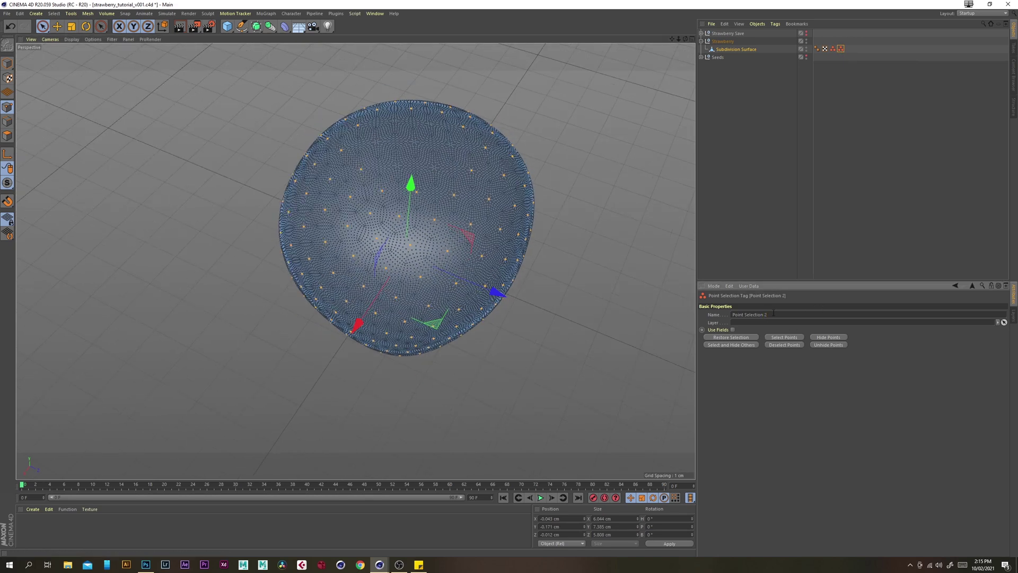
Show the seeds again, assign Point Selection 2 as the Cloner's selection, and save the project.
{"action": "left_click", "coordinate": [807, 57]}
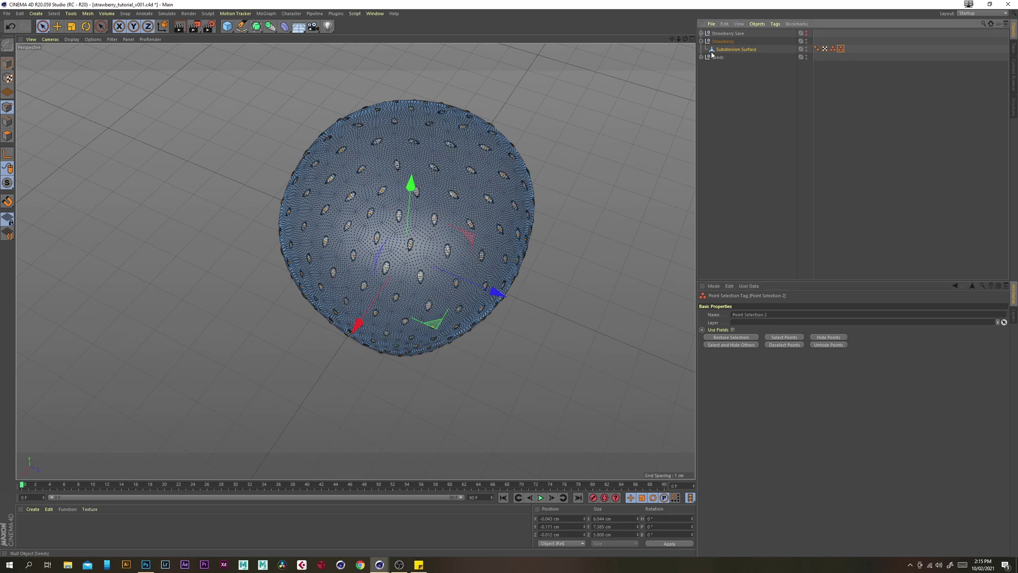
{"action": "left_click", "coordinate": [702, 57]}
{"action": "left_click", "coordinate": [724, 73]}
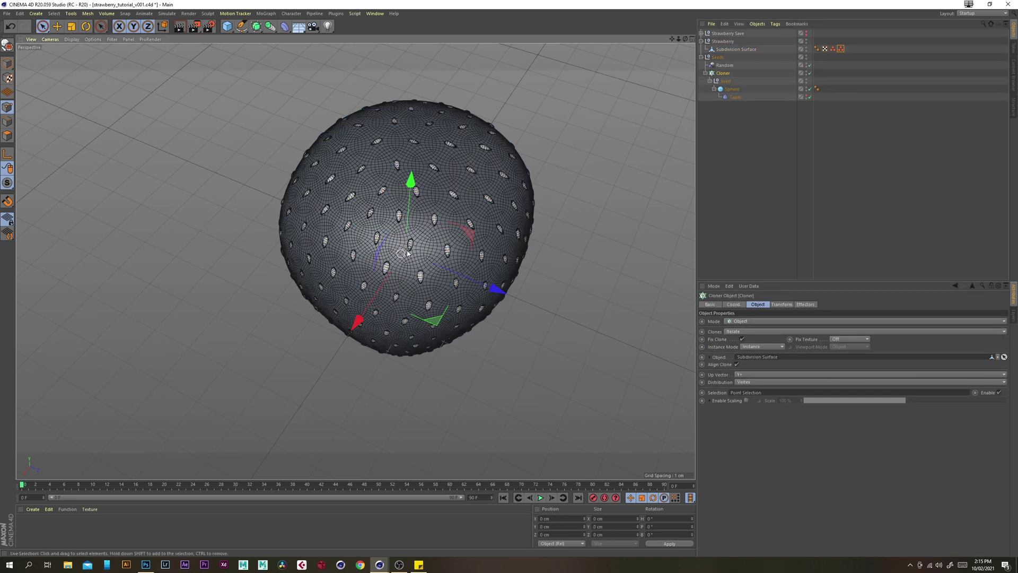
{"action": "left_click_drag", "start_coordinate": [841, 48], "coordinate": [757, 396]}
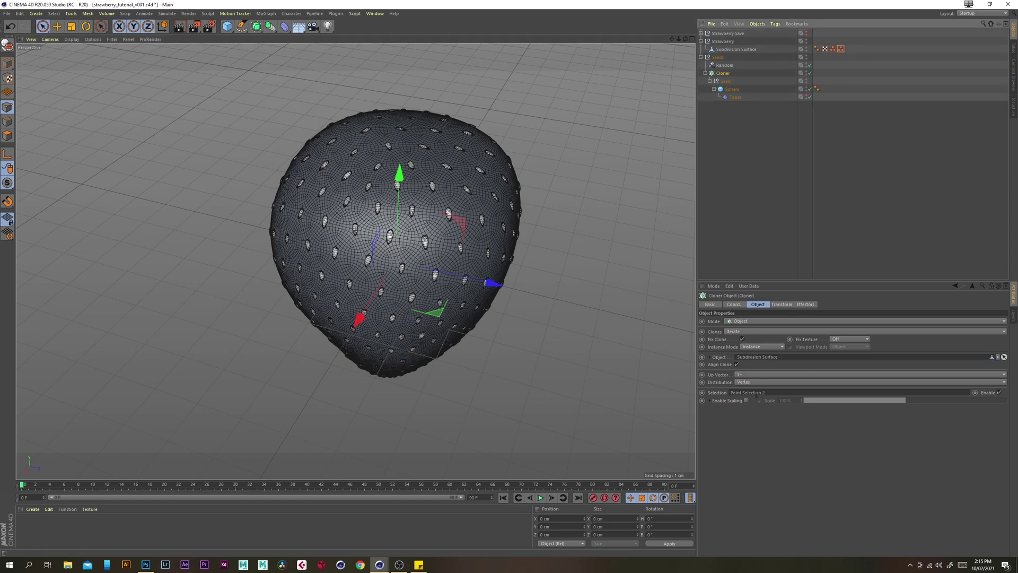
{"action": "left_click_drag", "start_coordinate": [465, 172], "coordinate": [408, 213], "text": "alt"}
{"action": "left_click", "coordinate": [768, 171]}
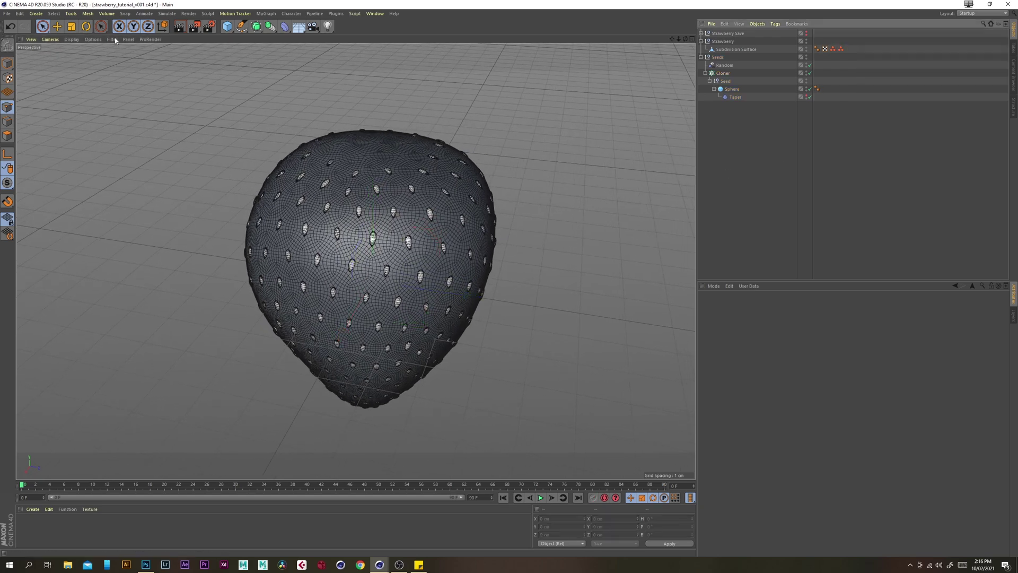
{"action": "left_click", "coordinate": [7, 13]}
{"action": "left_click", "coordinate": [19, 78]}
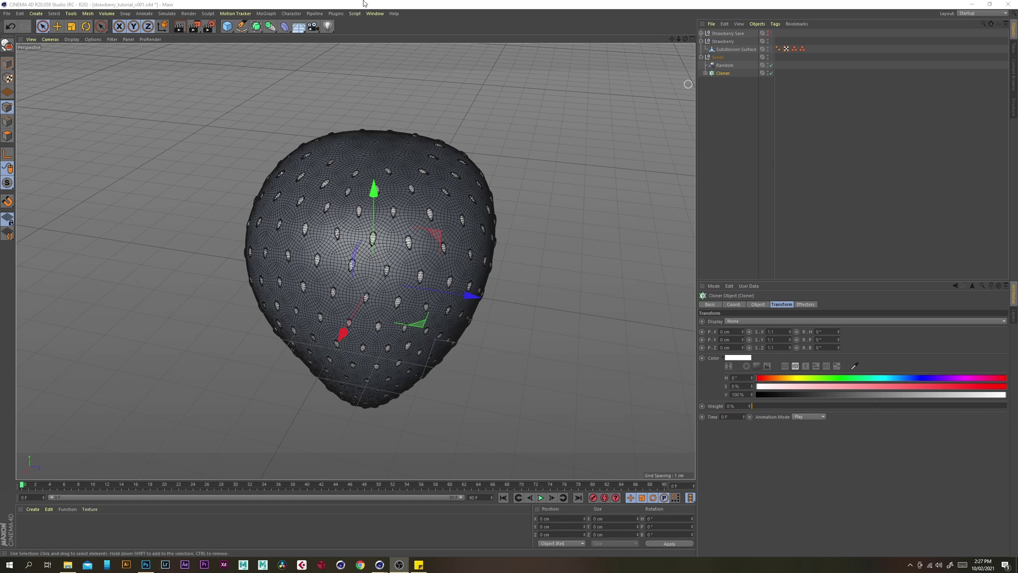
Add a Collision deformer as a child of the strawberry's Subdivision Surface body.
{"action": "left_click", "coordinate": [285, 26]}
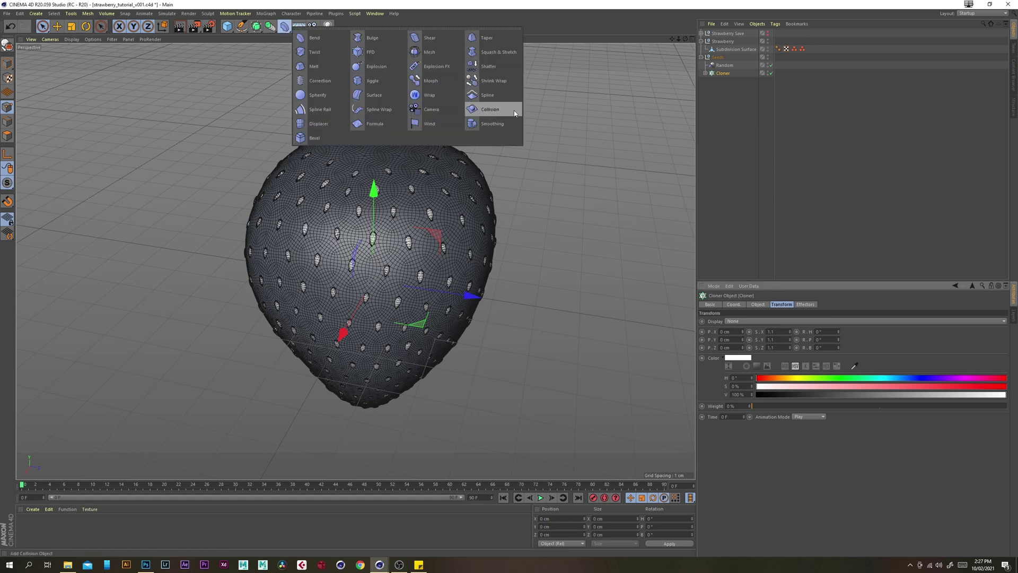
{"action": "left_click", "coordinate": [489, 109]}
{"action": "left_click_drag", "start_coordinate": [745, 57], "coordinate": [744, 58]}
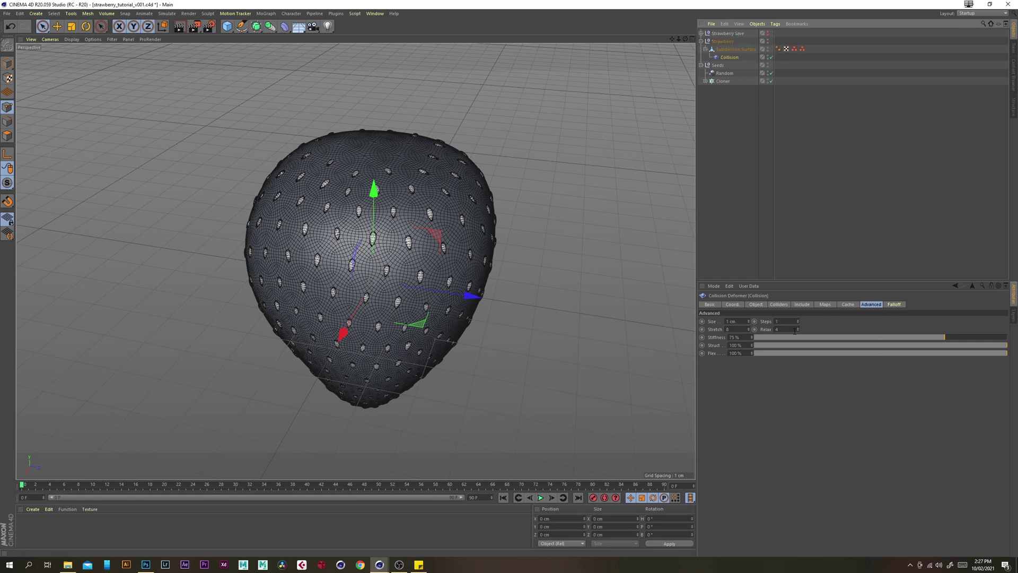
Set the Collision deformer's solver to Outside (Volume) and its advanced size to 0.
{"action": "left_click", "coordinate": [778, 306]}
{"action": "left_click", "coordinate": [744, 321]}
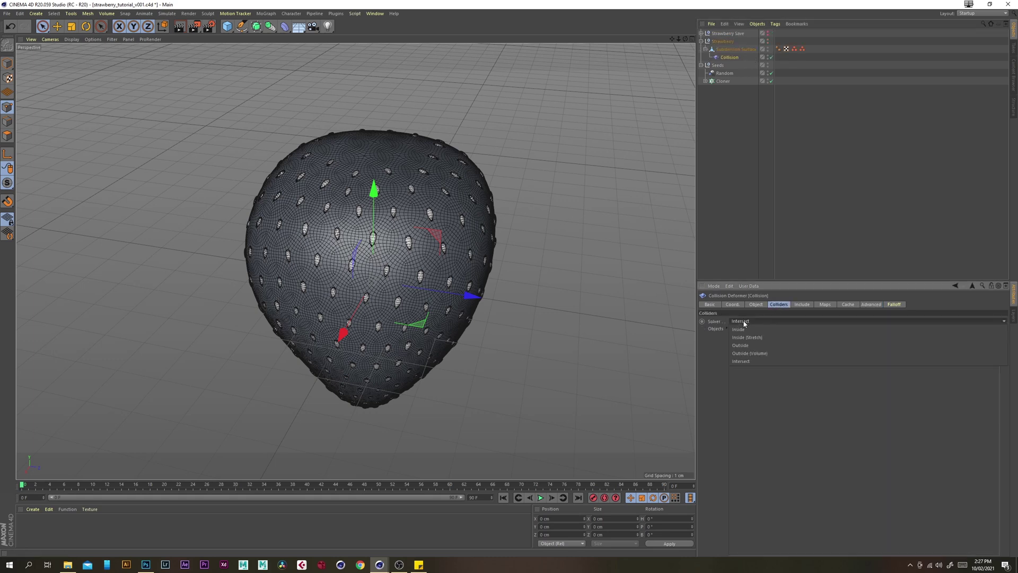
{"action": "left_click", "coordinate": [777, 354]}
{"action": "left_click", "coordinate": [870, 305]}
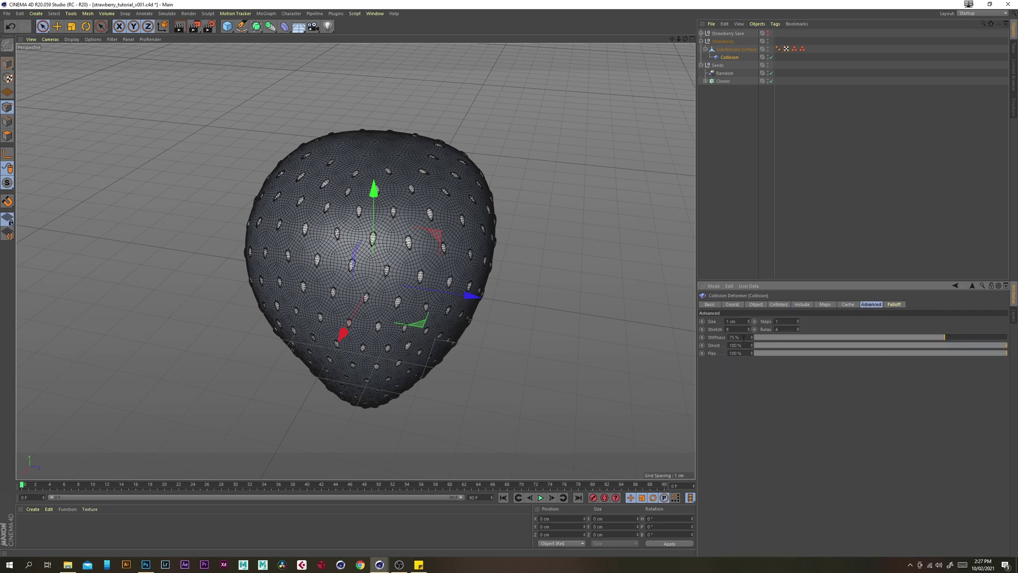
{"action": "left_click", "coordinate": [736, 321]}
{"action": "type", "text": "0"}
{"action": "key", "text": "Return"}
Set the Cloner's transform position on Z to -0.075 cm to sink the seeds into the body.
{"action": "left_click", "coordinate": [724, 81]}
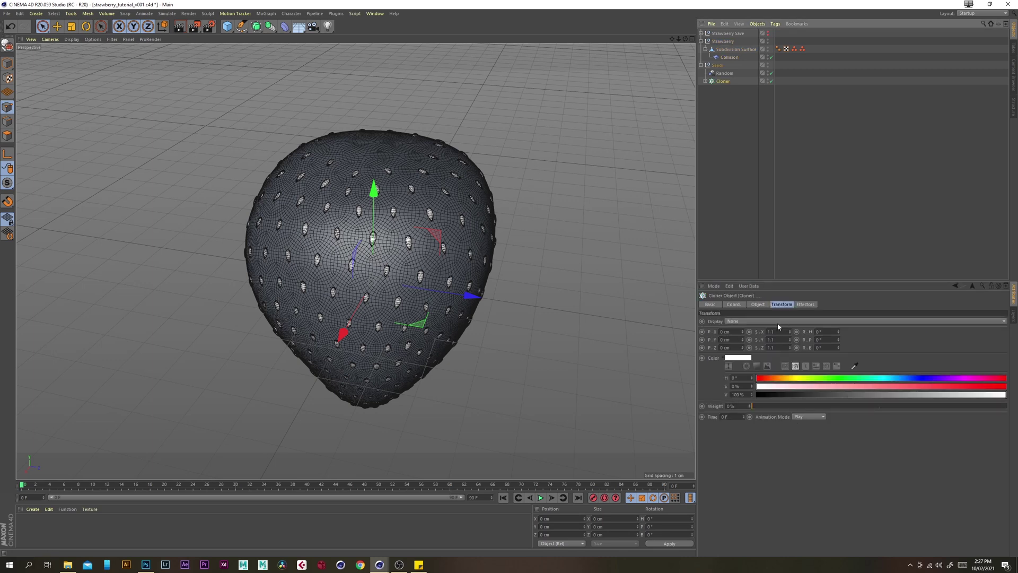
{"action": "left_click_drag", "start_coordinate": [737, 348], "coordinate": [708, 347]}
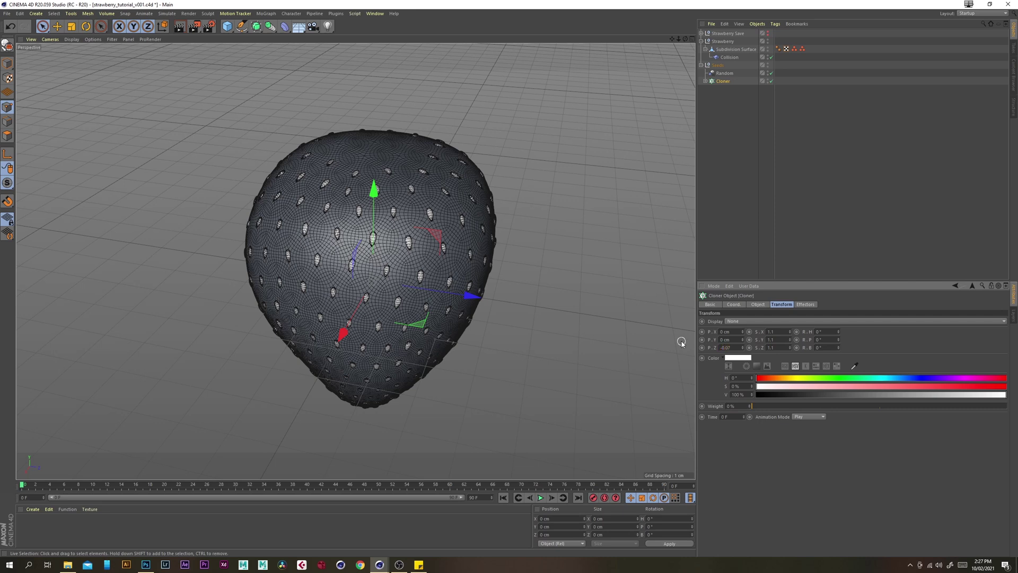
{"action": "type", "text": "-0.075"}
{"action": "key", "text": "Return"}
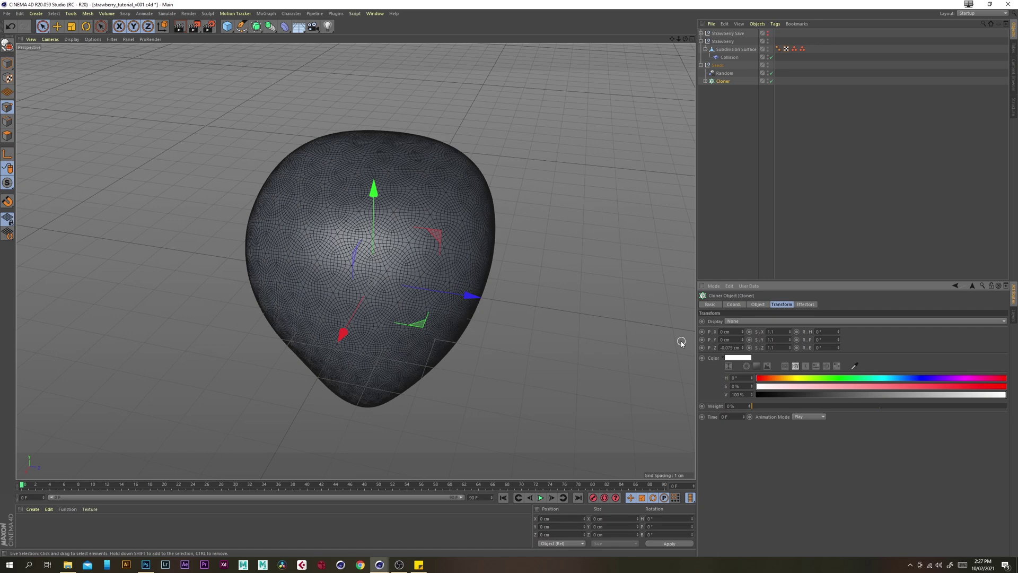
Toggle the strawberry body's visibility to check the seeds beneath its surface, leaving the body shown.
{"action": "left_click", "coordinate": [769, 49]}
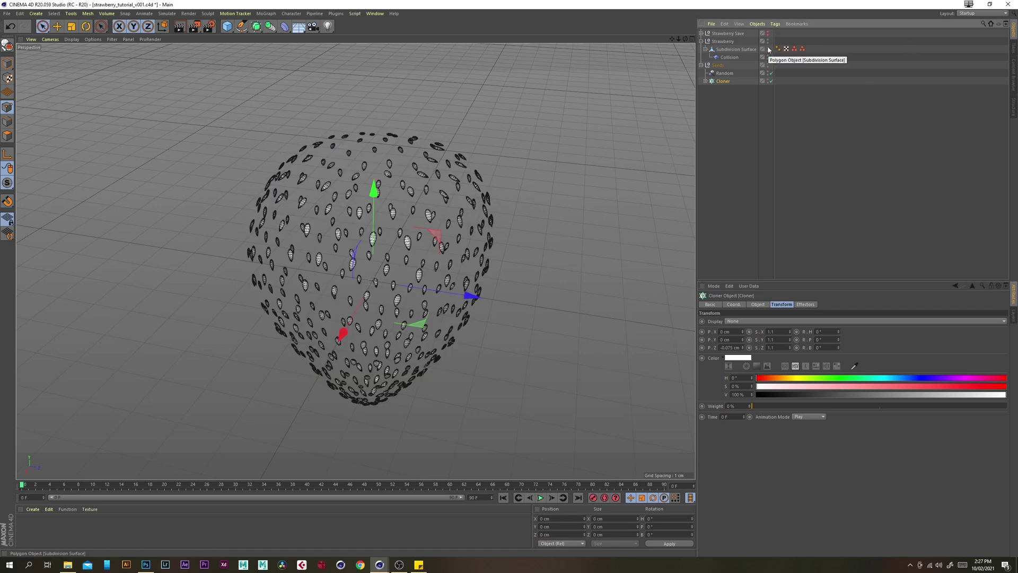
{"action": "left_click", "coordinate": [768, 49]}
{"action": "left_click", "coordinate": [769, 49]}
{"action": "left_click", "coordinate": [768, 49]}
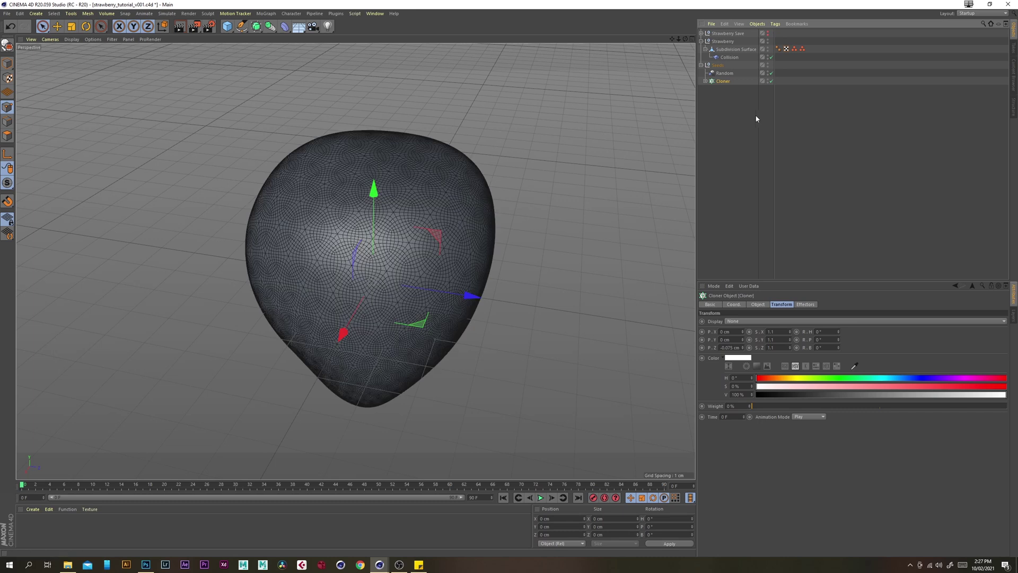
{"action": "left_click", "coordinate": [752, 120]}
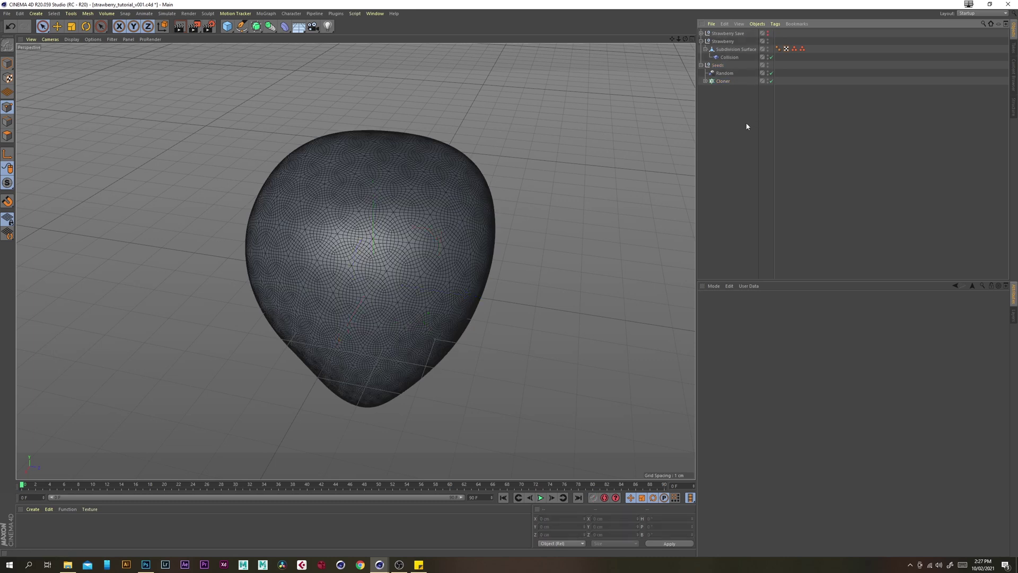
Convert the Cloner's current state to a separate object and rename the copy "Cloner collide".
{"action": "right_click", "coordinate": [723, 84]}
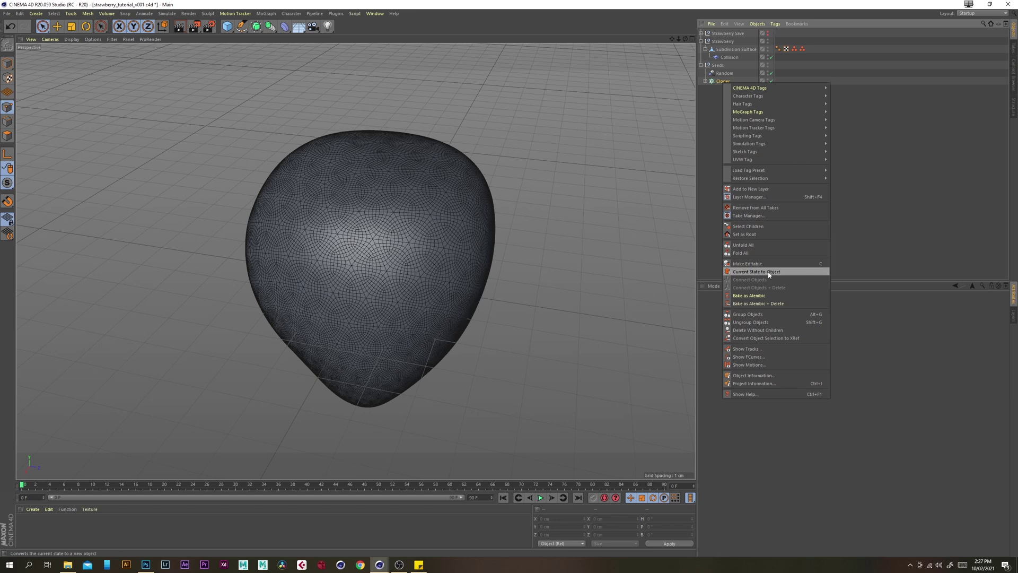
{"action": "left_click", "coordinate": [768, 273]}
{"action": "double_click", "coordinate": [725, 89]}
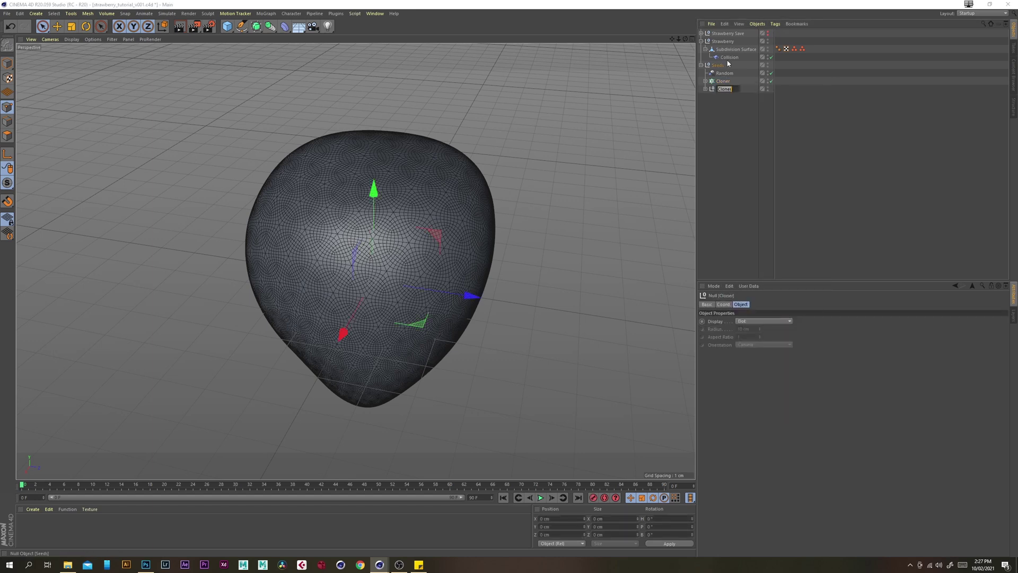
{"action": "key", "text": "Right"}
{"action": "type", "text": "collide"}
{"action": "key", "text": "Return"}
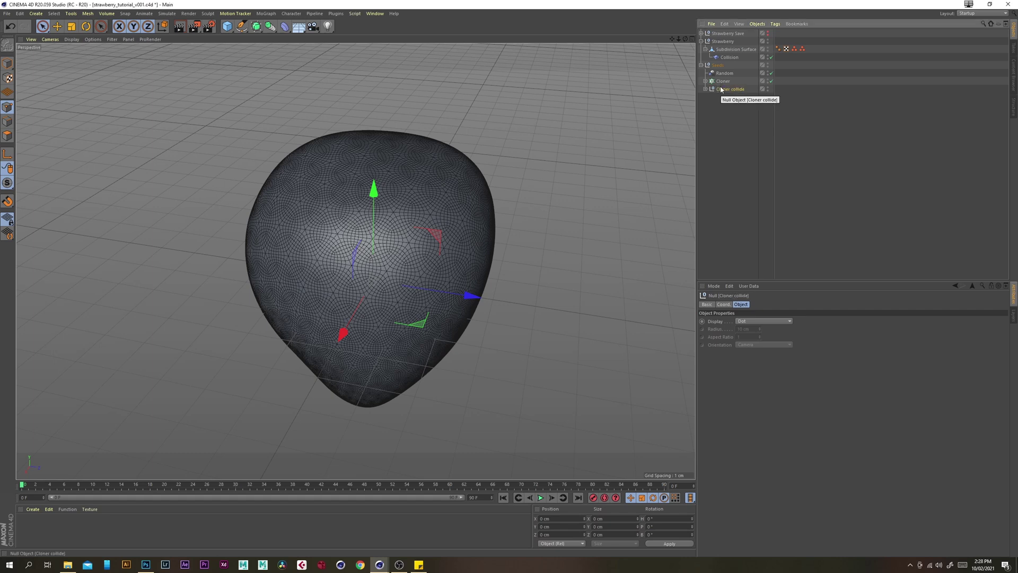
{"action": "left_click", "coordinate": [744, 102]}
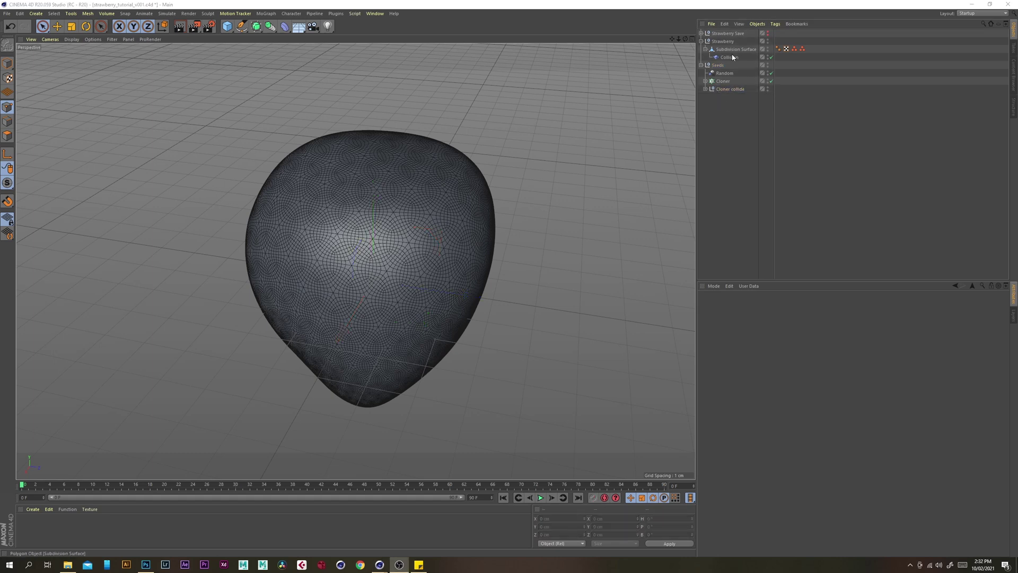
Assign Cloner collide as the collider object of the Collision deformer on the strawberry body.
{"action": "left_click", "coordinate": [731, 57]}
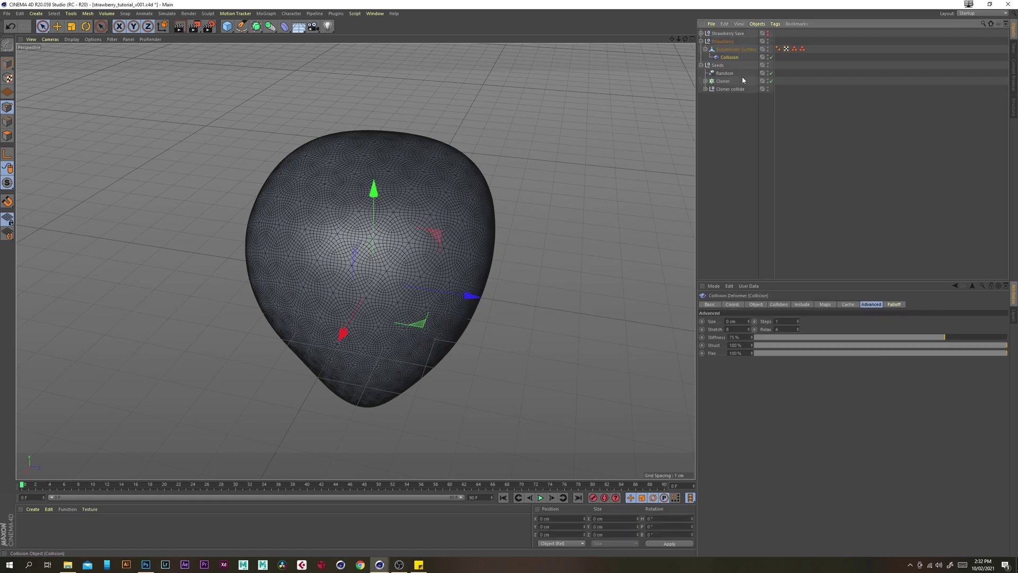
{"action": "left_click", "coordinate": [778, 304]}
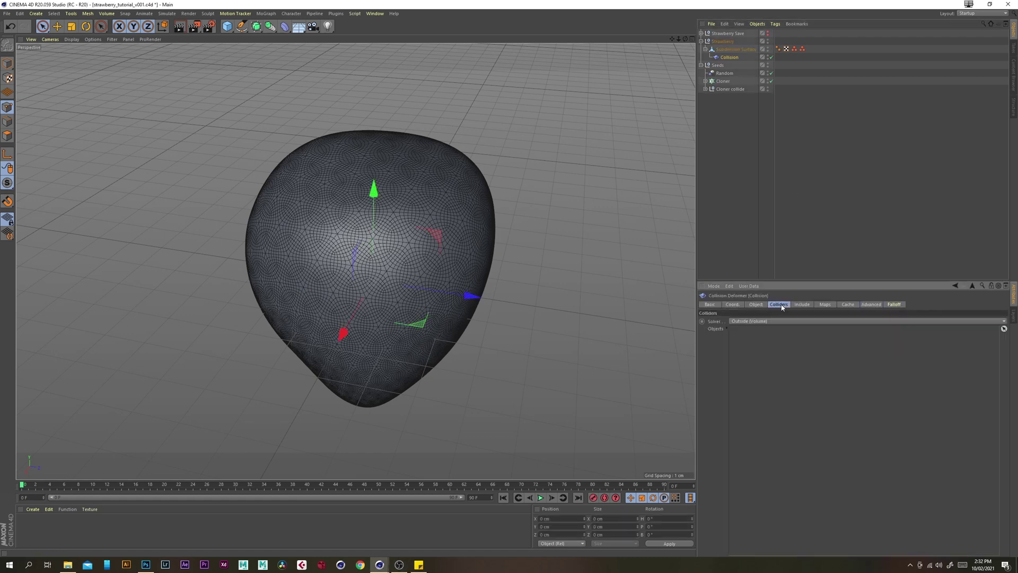
{"action": "left_click_drag", "start_coordinate": [734, 90], "coordinate": [724, 90]}
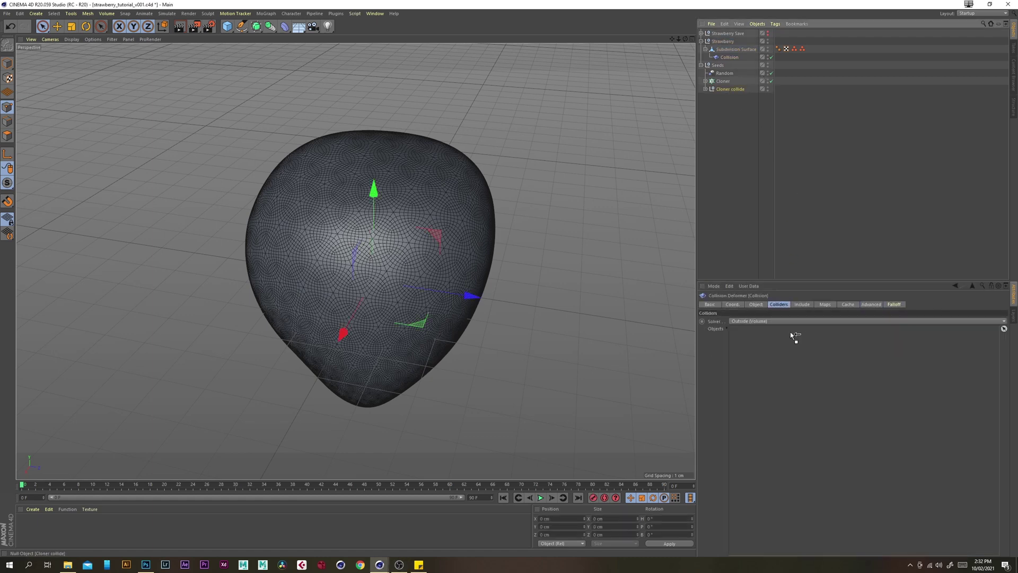
{"action": "left_click_drag", "start_coordinate": [791, 364], "coordinate": [787, 363]}
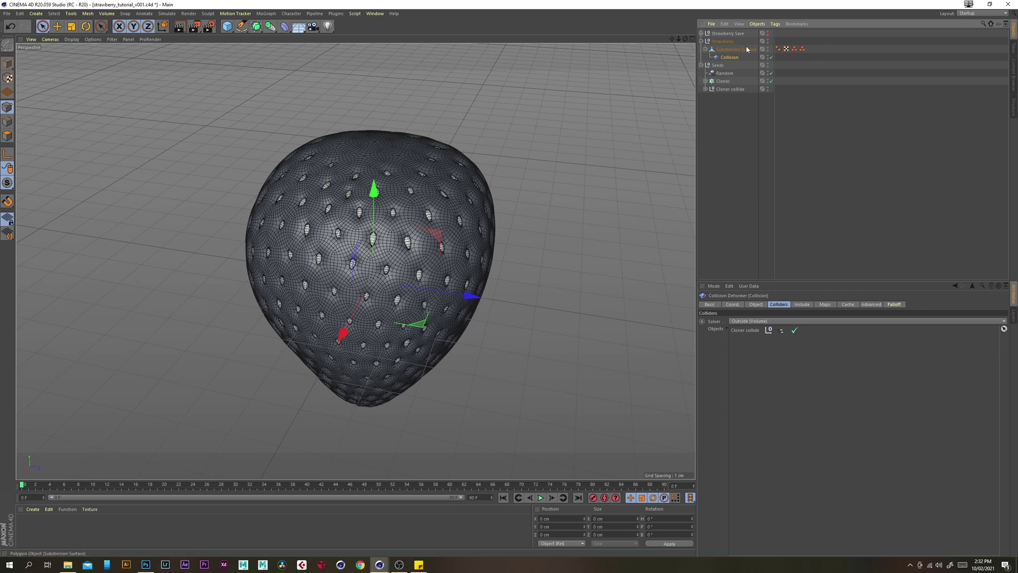
Convert the deformed Subdivision Surface body's current state to an object, hide the original and select the baked copy.
{"action": "right_click", "coordinate": [723, 50]}
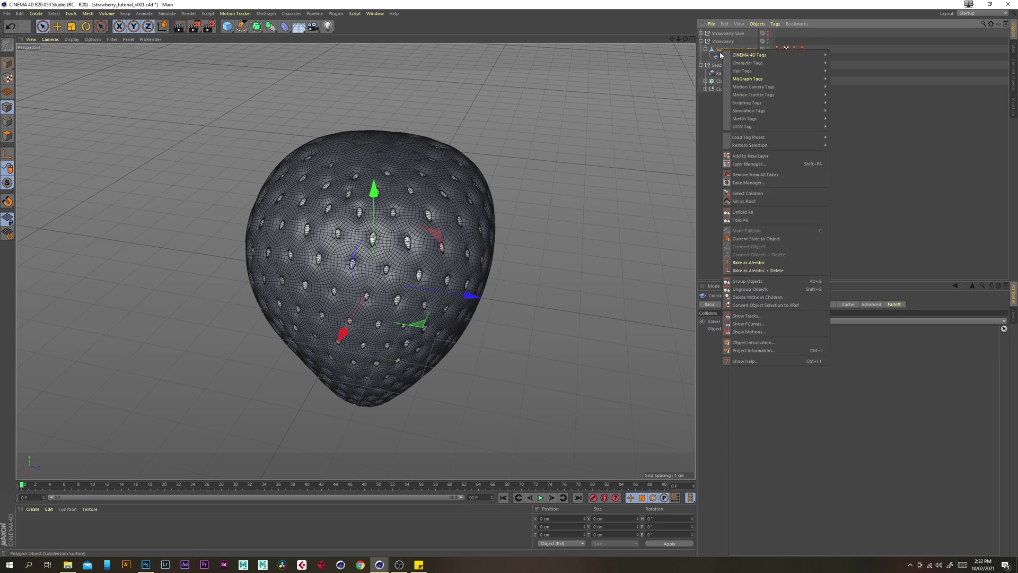
{"action": "left_click", "coordinate": [779, 239]}
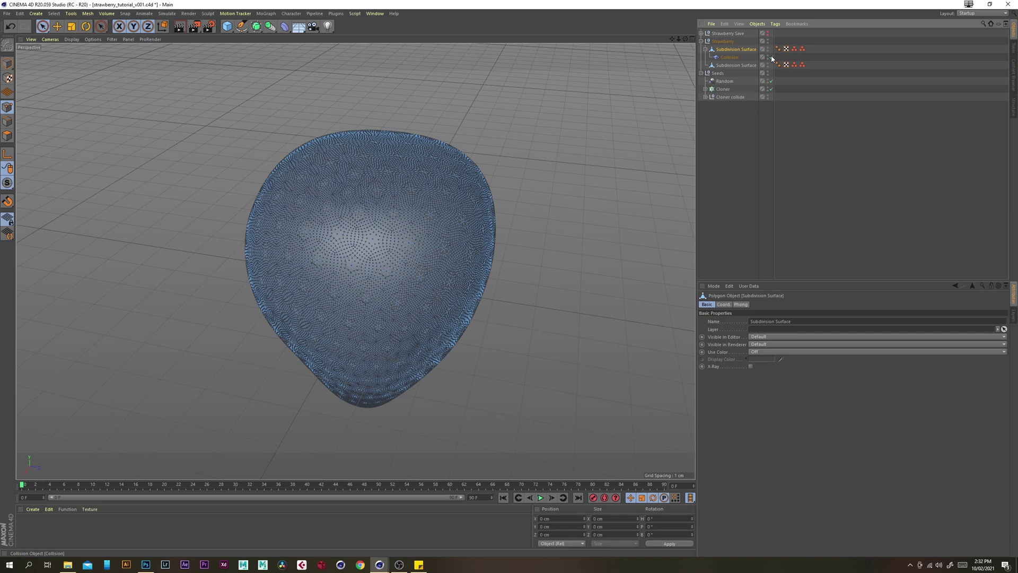
{"action": "left_click", "coordinate": [706, 50]}
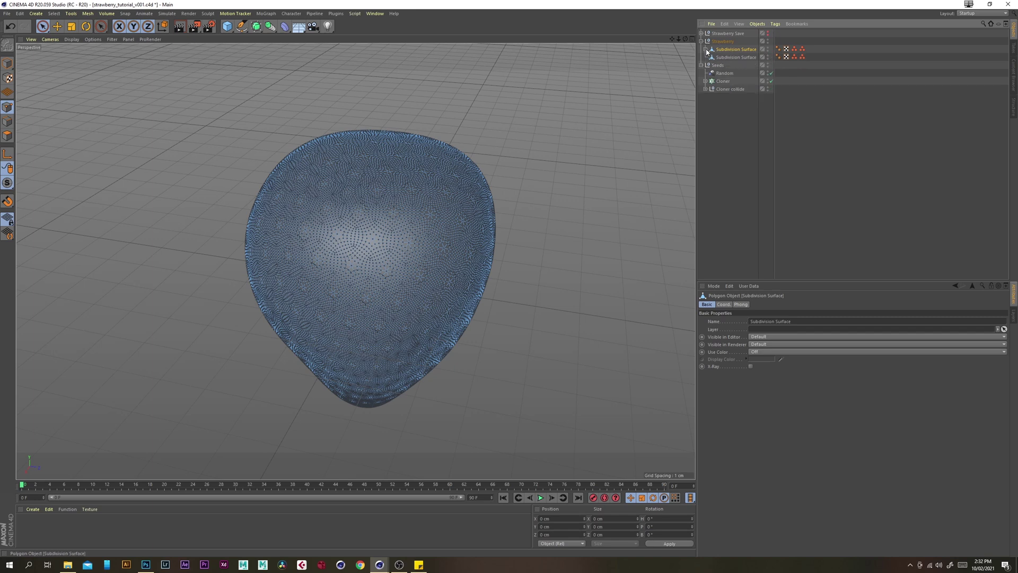
{"action": "left_click", "coordinate": [768, 48]}
{"action": "left_click", "coordinate": [736, 57]}
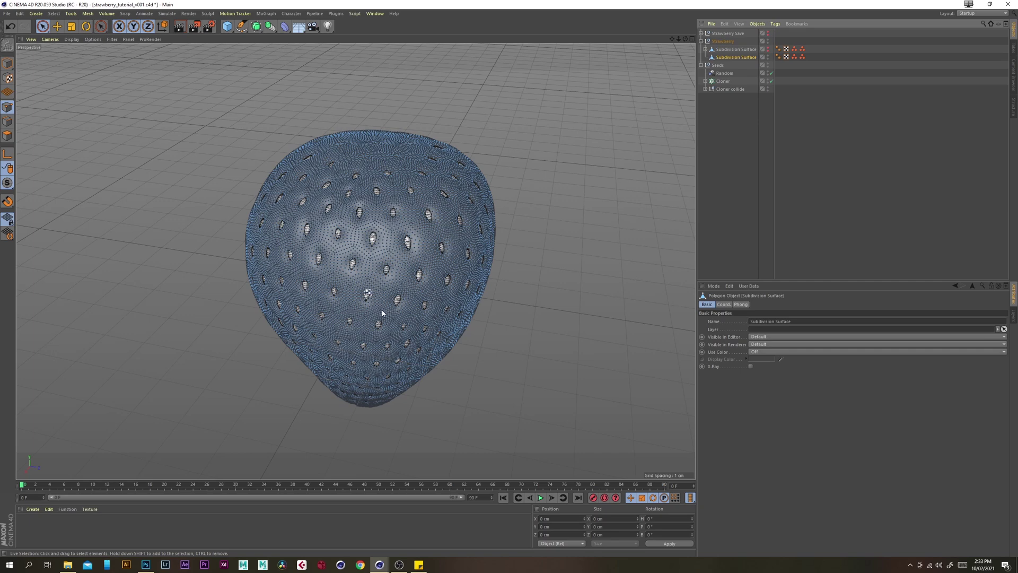
Switch to Model mode, inspect the dented strawberry from several angles and save the project.
{"action": "left_click_drag", "start_coordinate": [382, 312], "coordinate": [379, 268], "text": "alt"}
{"action": "right_click_drag", "start_coordinate": [380, 269], "coordinate": [368, 298], "text": "alt"}
{"action": "left_click_drag", "start_coordinate": [368, 297], "coordinate": [414, 288], "text": "alt"}
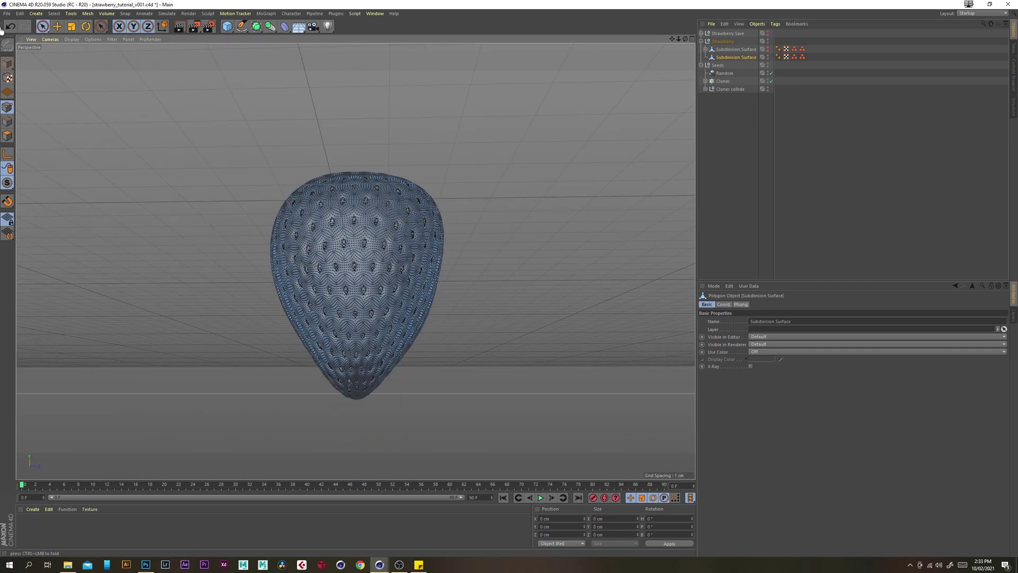
{"action": "left_click", "coordinate": [8, 63]}
{"action": "left_click_drag", "start_coordinate": [403, 250], "coordinate": [375, 293], "text": "alt"}
{"action": "left_click_drag", "start_coordinate": [355, 237], "coordinate": [339, 229], "text": "alt"}
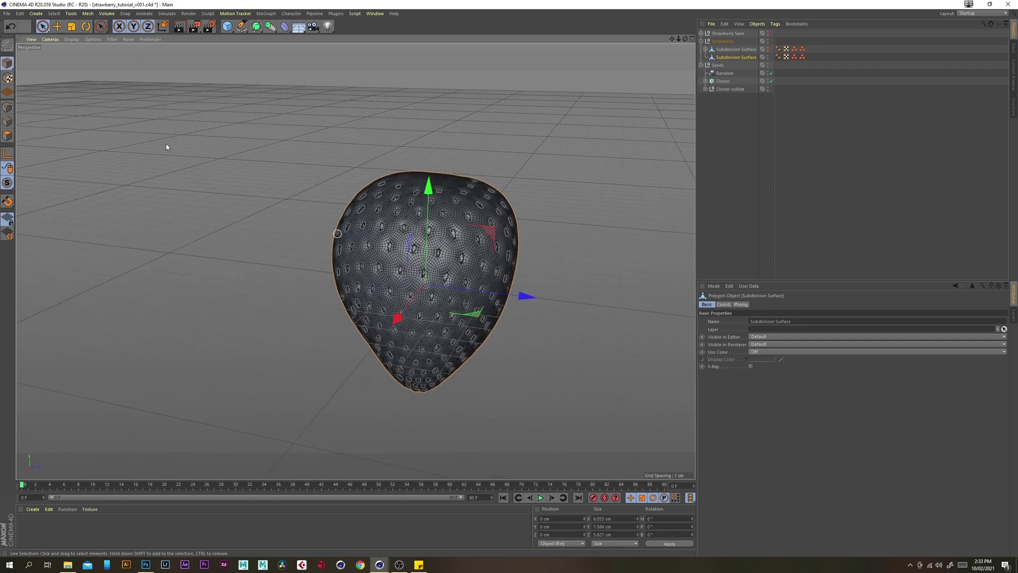
{"action": "left_click", "coordinate": [7, 13]}
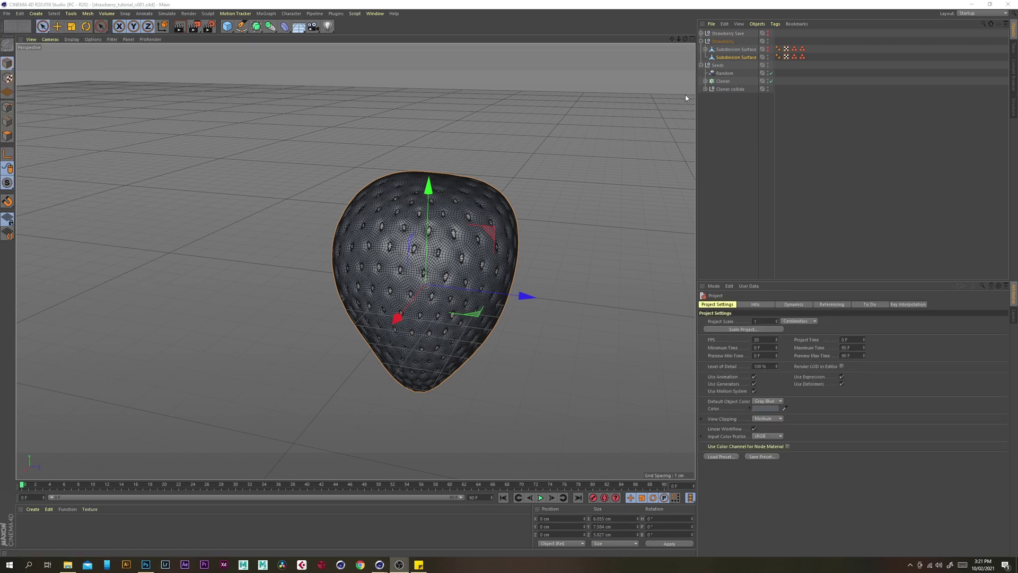
Create a Sweep for the stem with an n-Side profile and a MoSpline path as its children.
{"action": "left_click", "coordinate": [265, 15]}
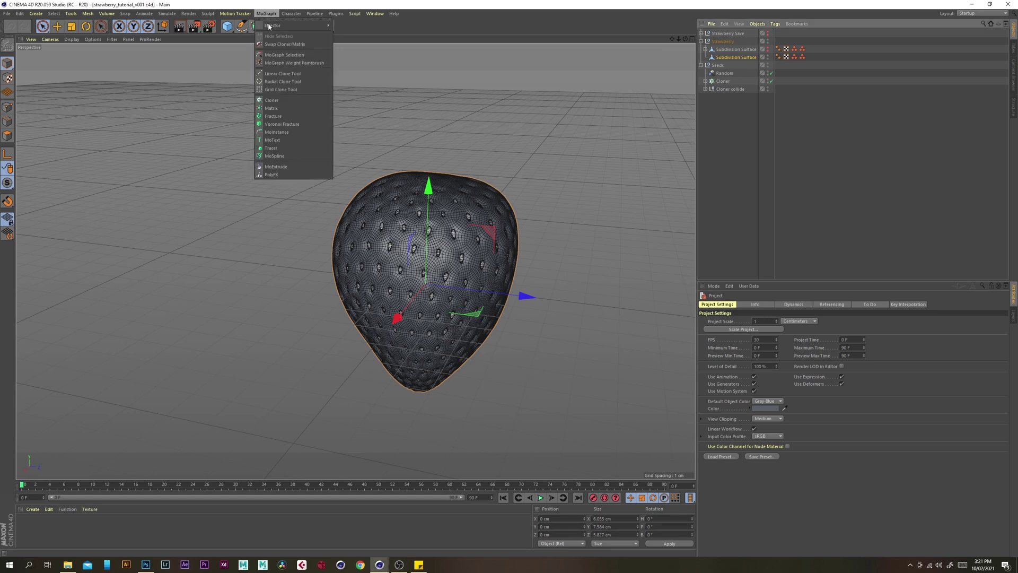
{"action": "left_click", "coordinate": [274, 155]}
{"action": "left_click_drag", "start_coordinate": [256, 26], "coordinate": [329, 90]}
{"action": "left_click_drag", "start_coordinate": [723, 40], "coordinate": [724, 45]}
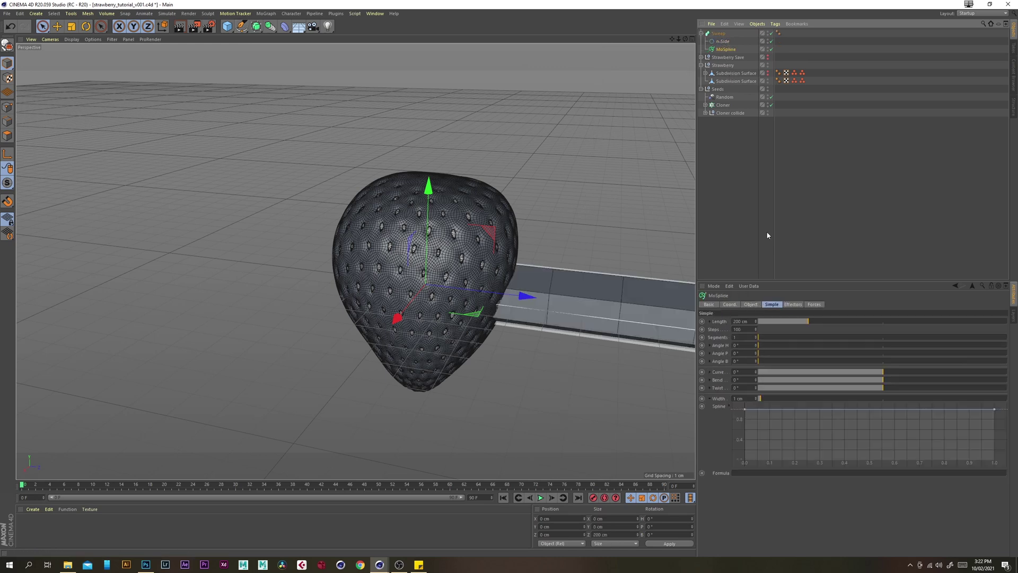
Set the MoSpline's Angle P to 90°, length to 2 cm, steps to 25 and width to 0.25 cm.
{"action": "left_click", "coordinate": [750, 352]}
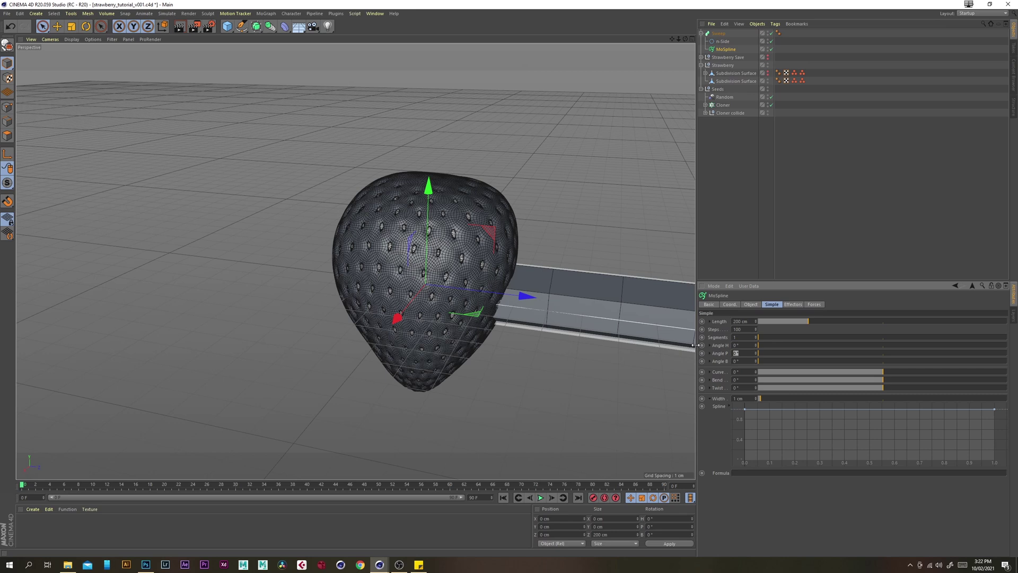
{"action": "type", "text": "90"}
{"action": "key", "text": "Return"}
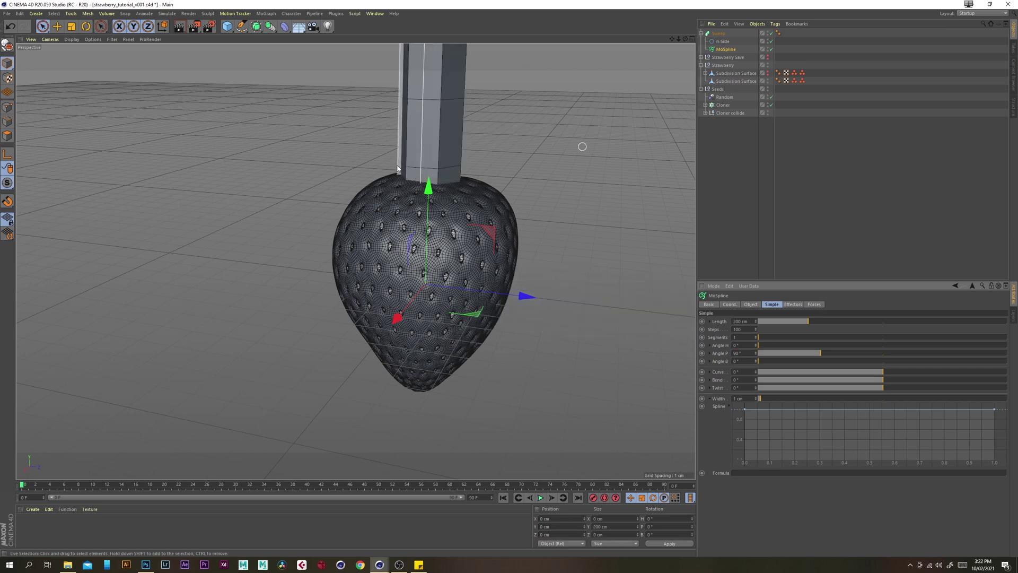
{"action": "middle_click_drag", "start_coordinate": [448, 171], "coordinate": [441, 194], "text": "alt"}
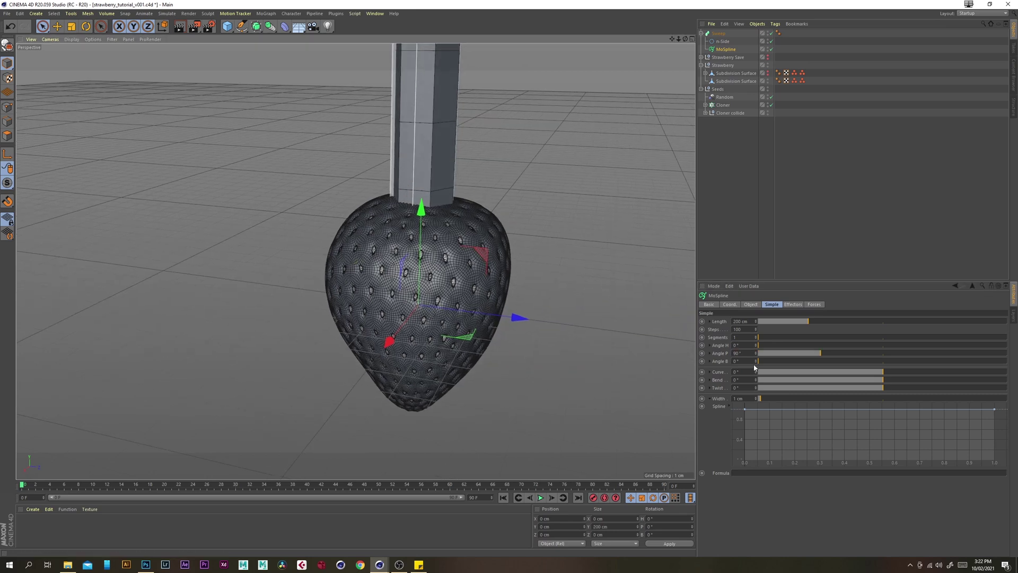
{"action": "left_click", "coordinate": [743, 321]}
{"action": "type", "text": "2"}
{"action": "key", "text": "Tab"}
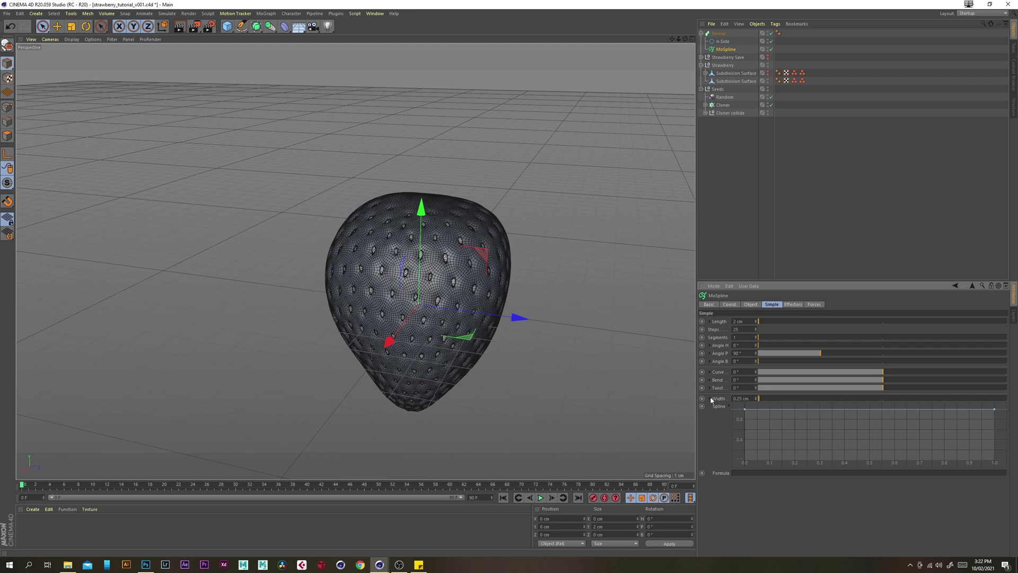
Move the Sweep up along Y so the stem's base sits slightly inside the strawberry's upper surface.
{"action": "left_click", "coordinate": [719, 33]}
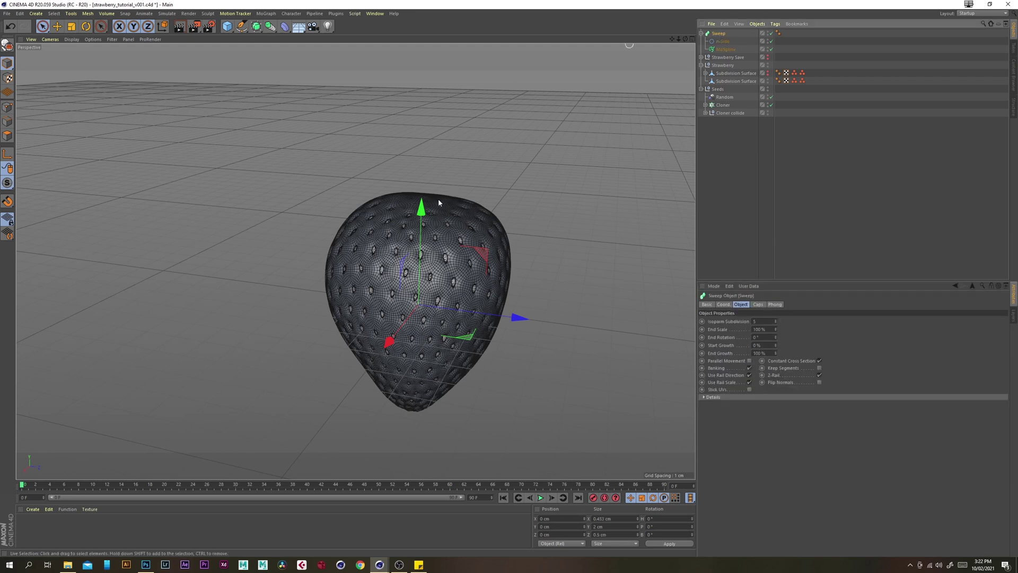
{"action": "left_click_drag", "start_coordinate": [422, 207], "coordinate": [420, 128]}
{"action": "scroll", "coordinate": [480, 163], "scroll_direction": "up", "scroll_amount": 5}
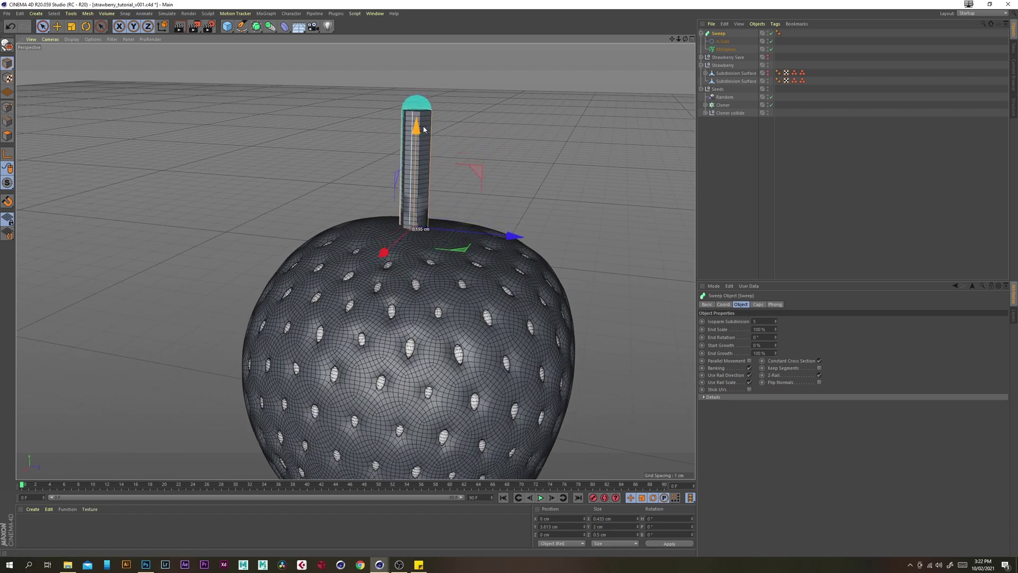
{"action": "left_click_drag", "start_coordinate": [470, 261], "coordinate": [440, 257], "text": "alt"}
{"action": "right_click_drag", "start_coordinate": [466, 254], "coordinate": [492, 258], "text": "alt"}
{"action": "left_click_drag", "start_coordinate": [409, 117], "coordinate": [409, 122]}
{"action": "middle_click_drag", "start_coordinate": [456, 180], "coordinate": [466, 221], "text": "alt"}
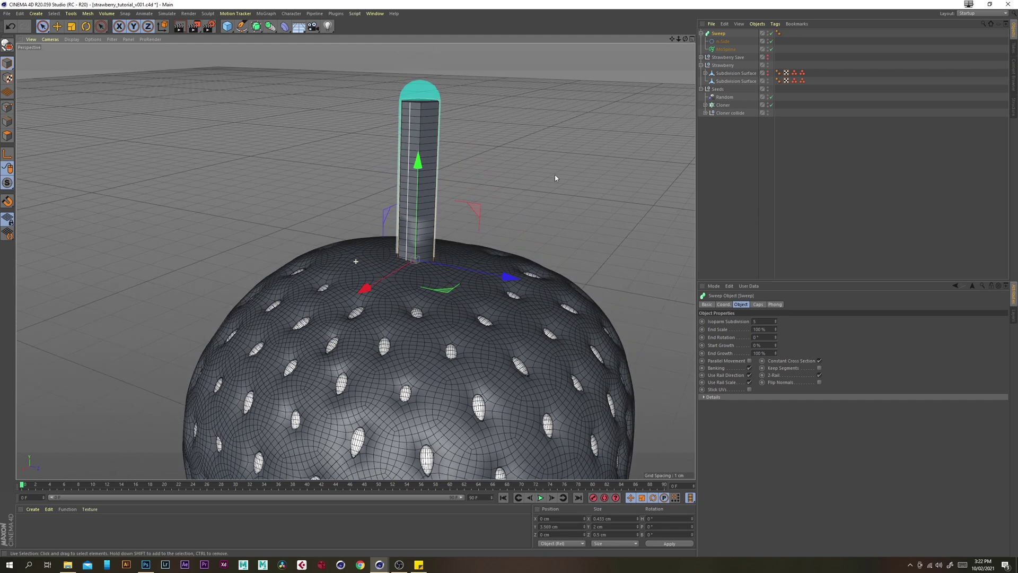
Set the stem's n-Side profile to 12 sides.
{"action": "left_click", "coordinate": [722, 41]}
{"action": "double_click", "coordinate": [770, 329]}
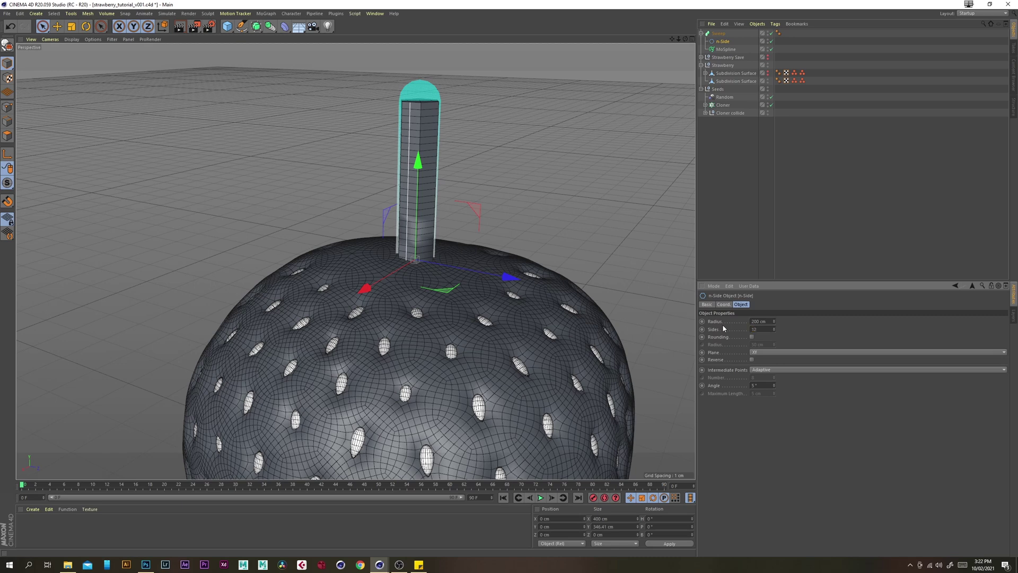
{"action": "type", "text": "12"}
{"action": "key", "text": "Return"}
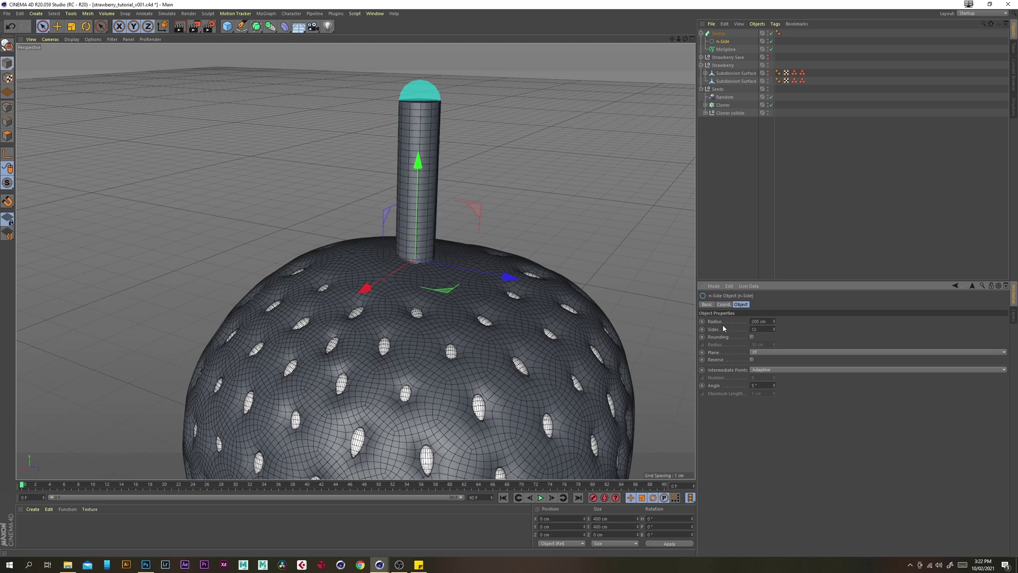
Shape the stem by setting the MoSpline's curve to 28°, bend to -28° and twist to 90°.
{"action": "left_click", "coordinate": [725, 49]}
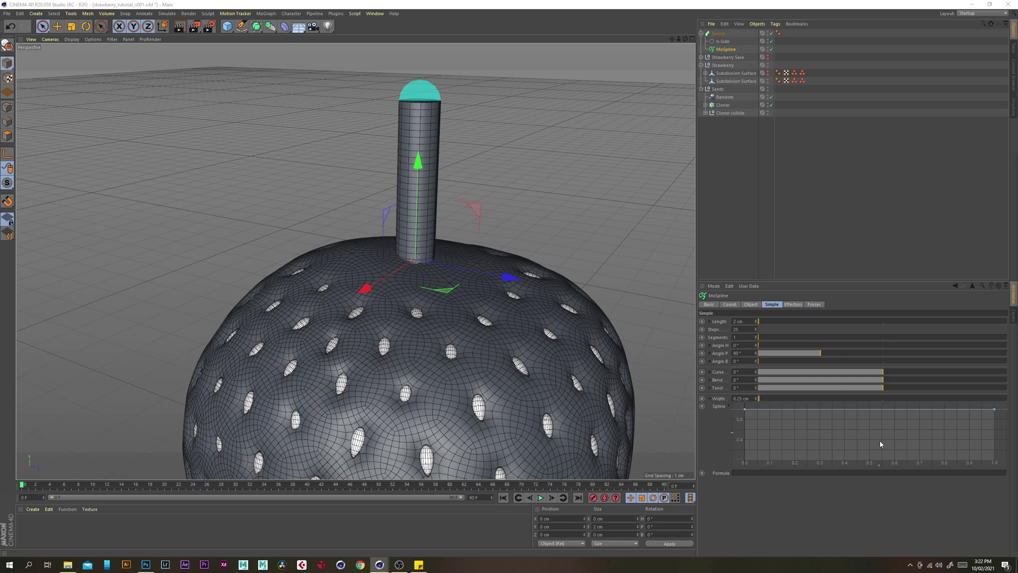
{"action": "double_click", "coordinate": [744, 373]}
{"action": "type", "text": "28"}
{"action": "key", "text": "Tab"}
{"action": "type", "text": "-28"}
{"action": "key", "text": "Return"}
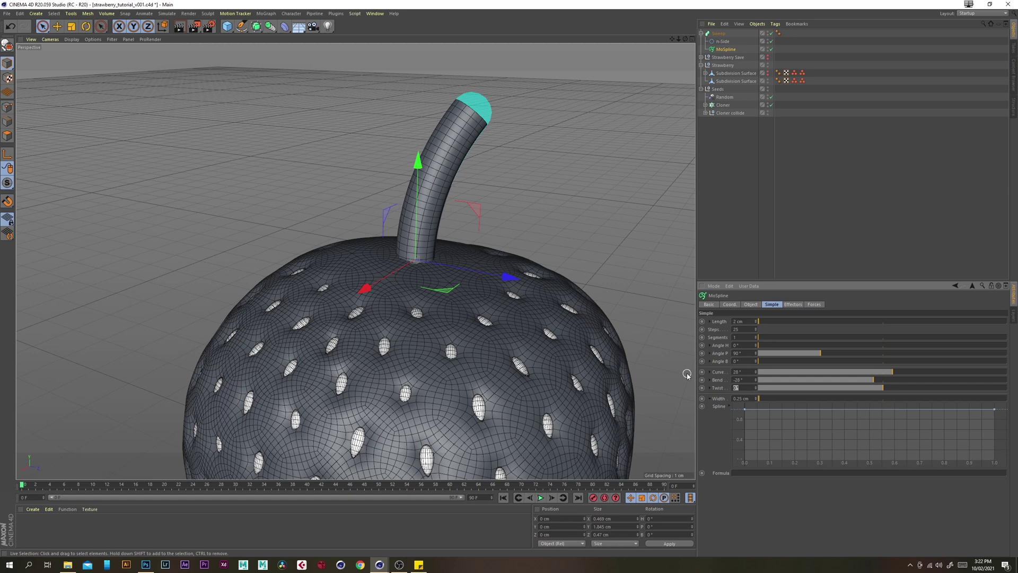
{"action": "key", "text": "Return"}
{"action": "left_click_drag", "start_coordinate": [357, 319], "coordinate": [471, 314], "text": "alt"}
{"action": "middle_click_drag", "start_coordinate": [366, 305], "coordinate": [429, 293], "text": "alt"}
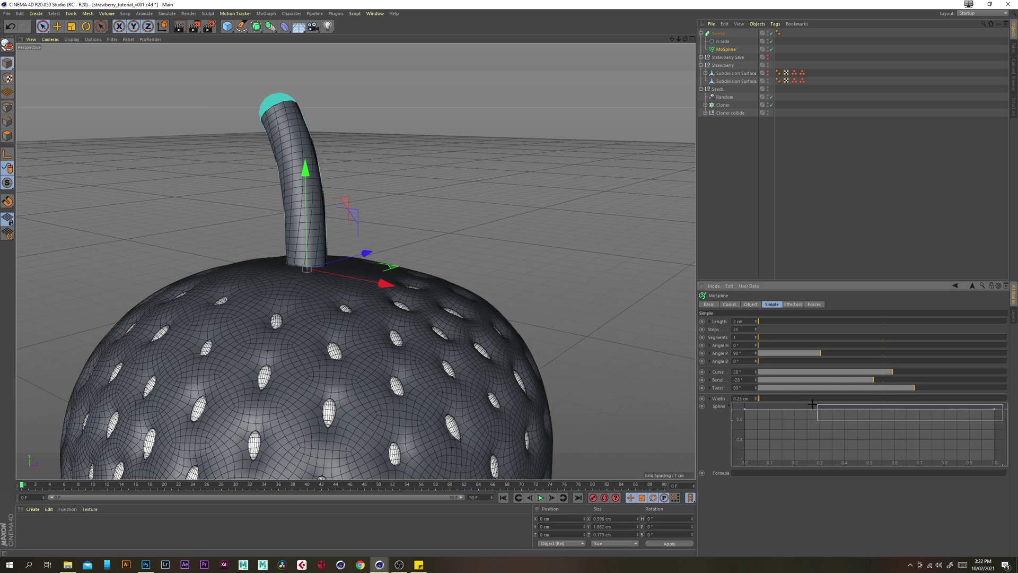
Taper the stem with the MoSpline's width graph, lowering the end point to about 0.4 and adding a lowered point near 0.3 along it.
{"action": "right_click", "coordinate": [747, 412]}
{"action": "mouse_move", "coordinate": [785, 507]}
{"action": "left_click", "coordinate": [847, 506]}
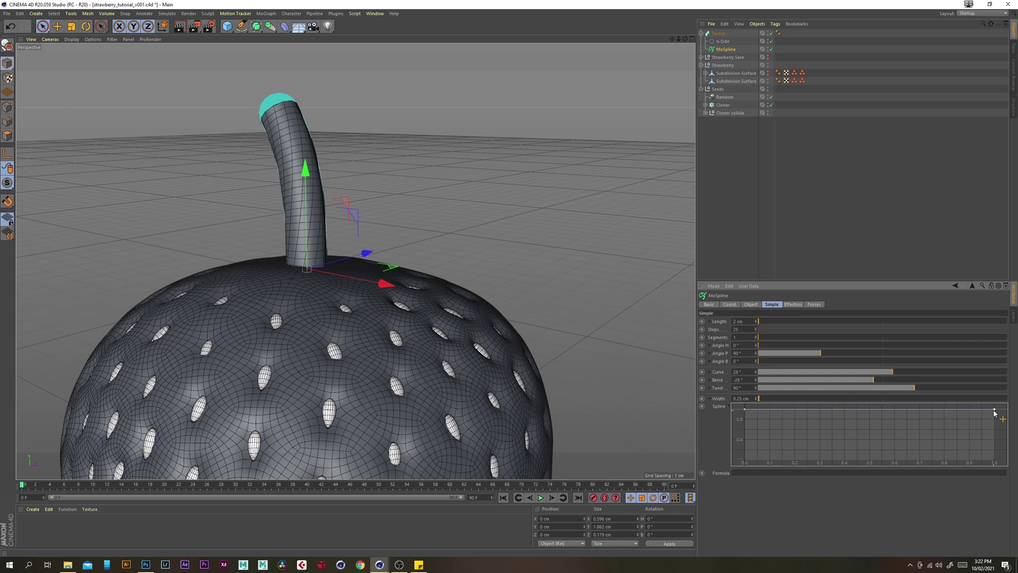
{"action": "left_click_drag", "start_coordinate": [994, 409], "coordinate": [1003, 444]}
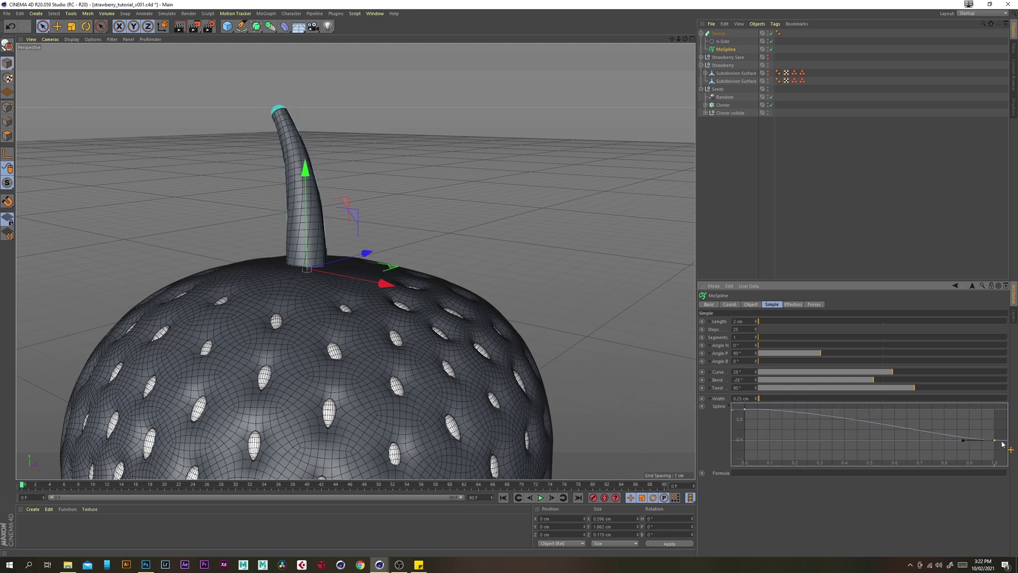
{"action": "left_click_drag", "start_coordinate": [832, 417], "coordinate": [826, 431], "text": "ctrl"}
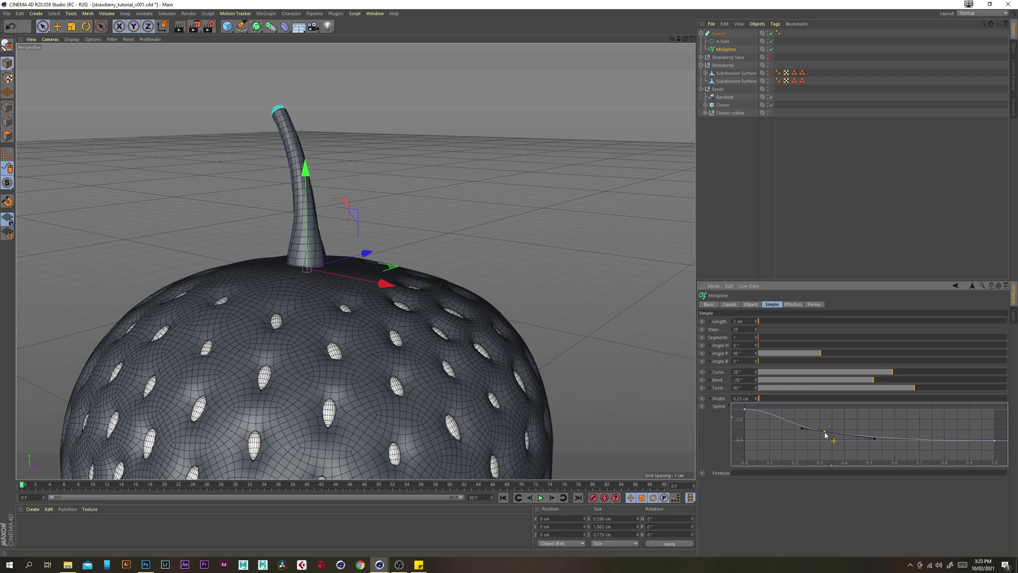
{"action": "left_click_drag", "start_coordinate": [291, 307], "coordinate": [376, 297], "text": "alt"}
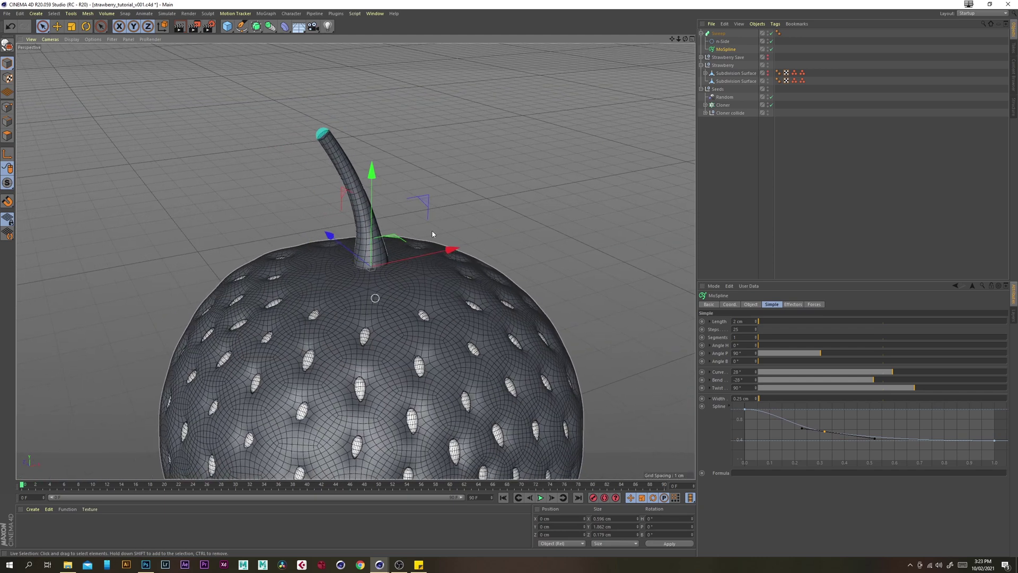
Collapse the stem's Sweep hierarchy and save the project.
{"action": "left_click", "coordinate": [716, 150]}
{"action": "left_click", "coordinate": [702, 33]}
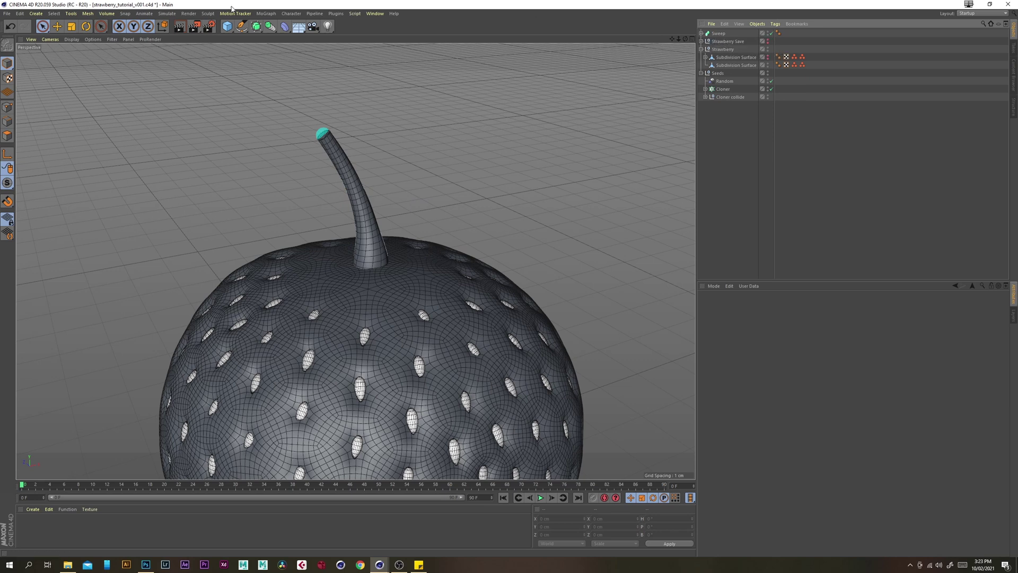
{"action": "left_click", "coordinate": [5, 13]}
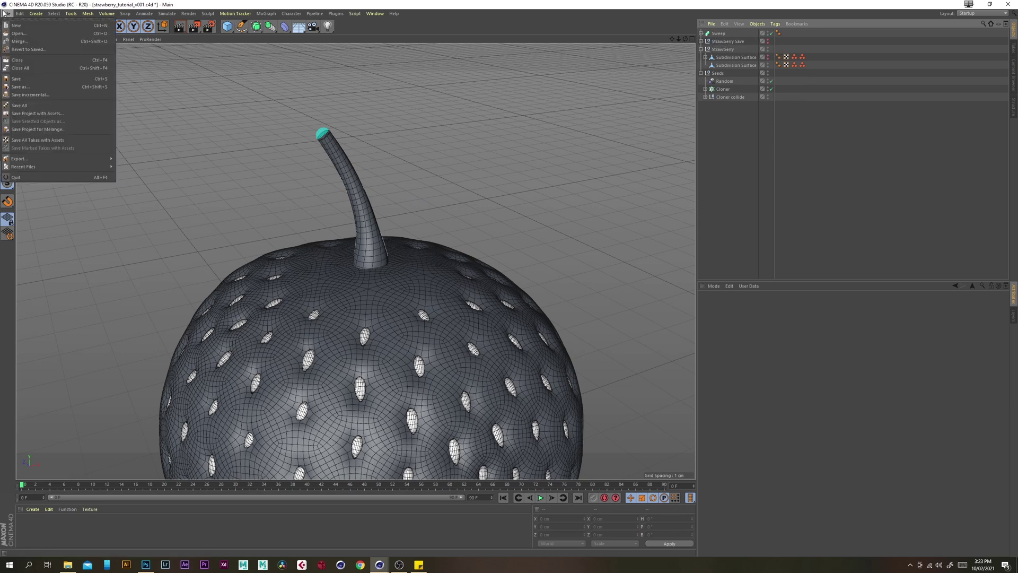
{"action": "left_click", "coordinate": [16, 79]}
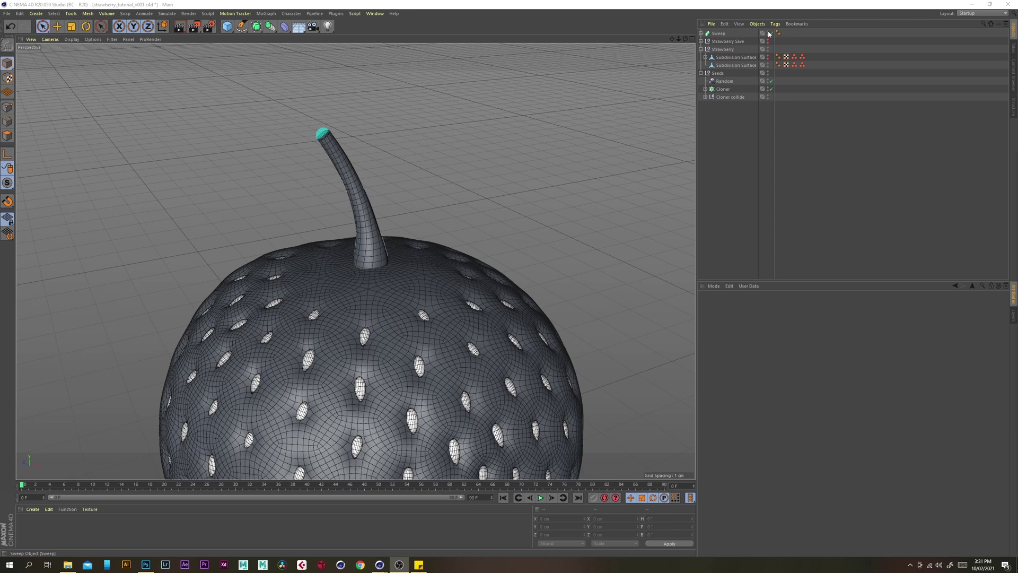
Hide the stem Sweep, the Strawberry group and the Seeds group in the viewport.
{"action": "left_click", "coordinate": [768, 32]}
{"action": "left_click", "coordinate": [768, 31]}
{"action": "left_click", "coordinate": [702, 49]}
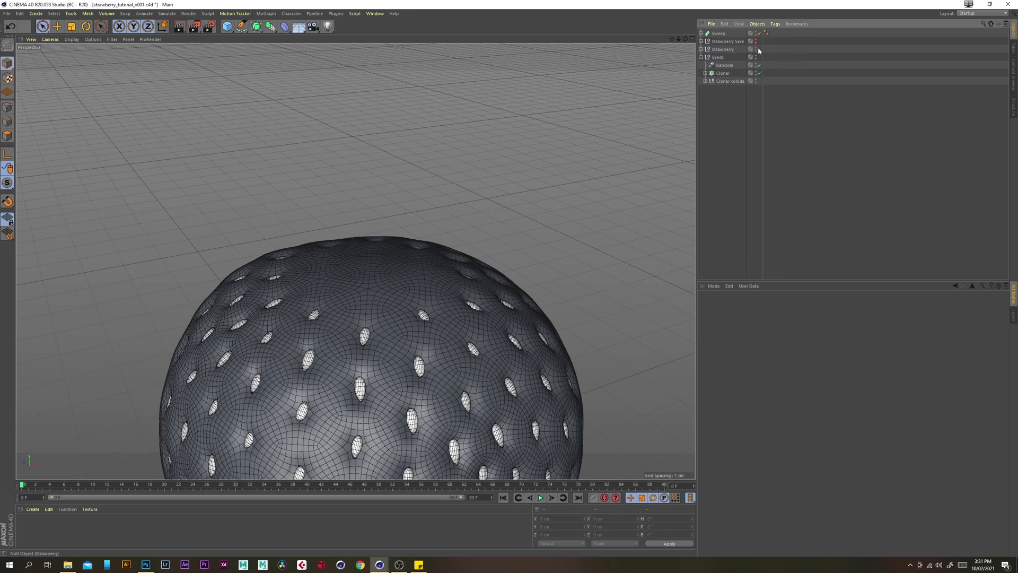
{"action": "left_click", "coordinate": [756, 49]}
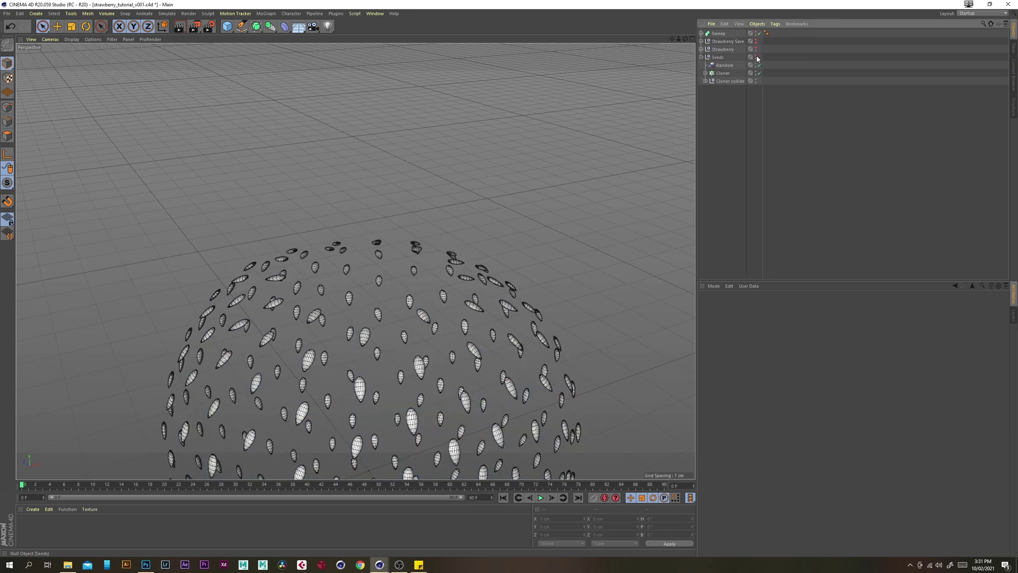
{"action": "left_click", "coordinate": [756, 57]}
Create a new MoSpline, a Sweep and an n-Side spline, and nest both splines under the Sweep with the n-Side as profile.
{"action": "left_click", "coordinate": [264, 14]}
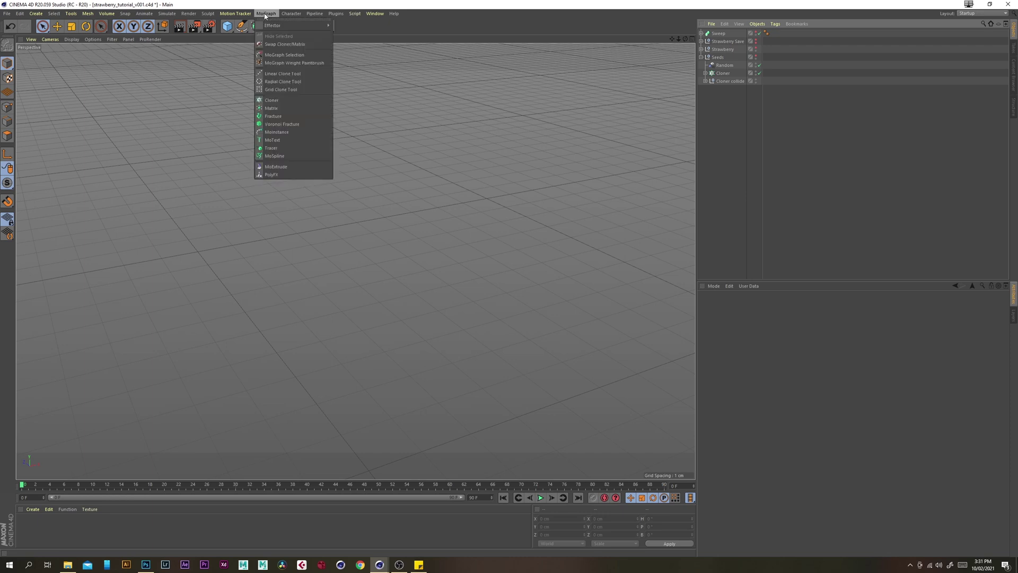
{"action": "left_click", "coordinate": [290, 152]}
{"action": "left_click", "coordinate": [256, 26]}
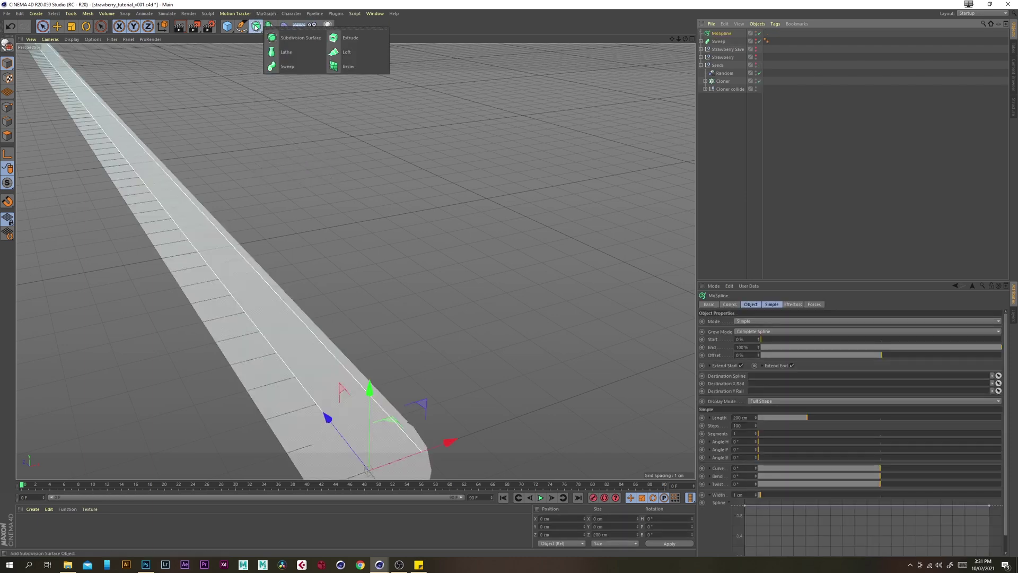
{"action": "left_click", "coordinate": [272, 67]}
{"action": "left_click", "coordinate": [241, 26]}
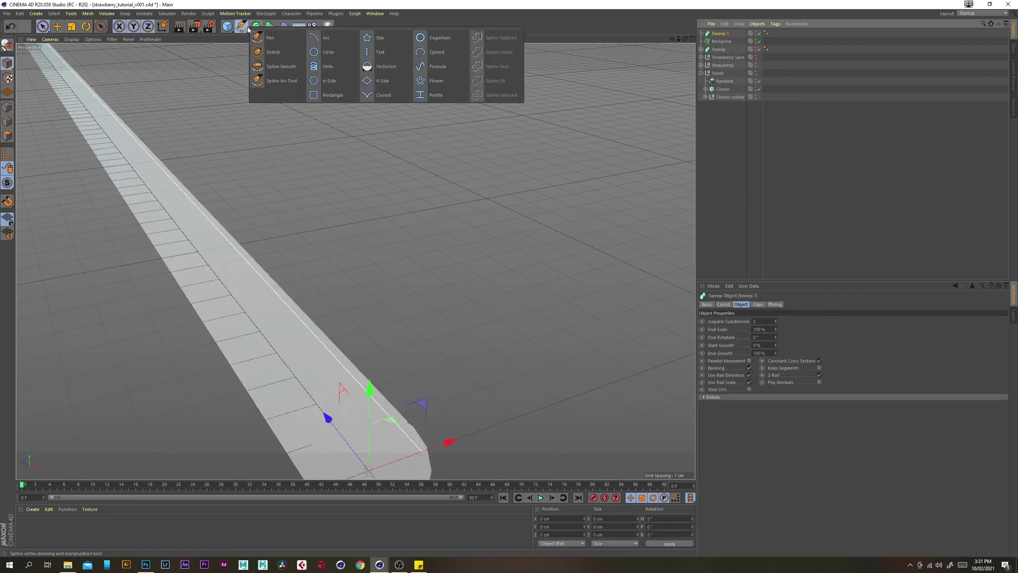
{"action": "left_click", "coordinate": [328, 82]}
{"action": "left_click_drag", "start_coordinate": [720, 33], "coordinate": [724, 44]}
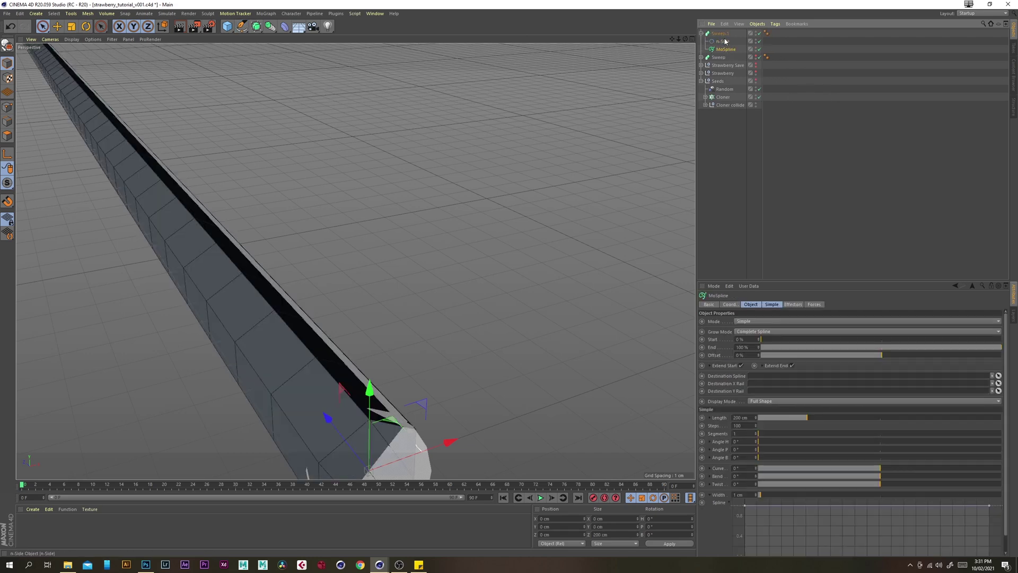
Set the new MoSpline's length to 2.5 cm and its steps to 25.
{"action": "left_click", "coordinate": [771, 305]}
{"action": "left_click_drag", "start_coordinate": [753, 321], "coordinate": [699, 312]}
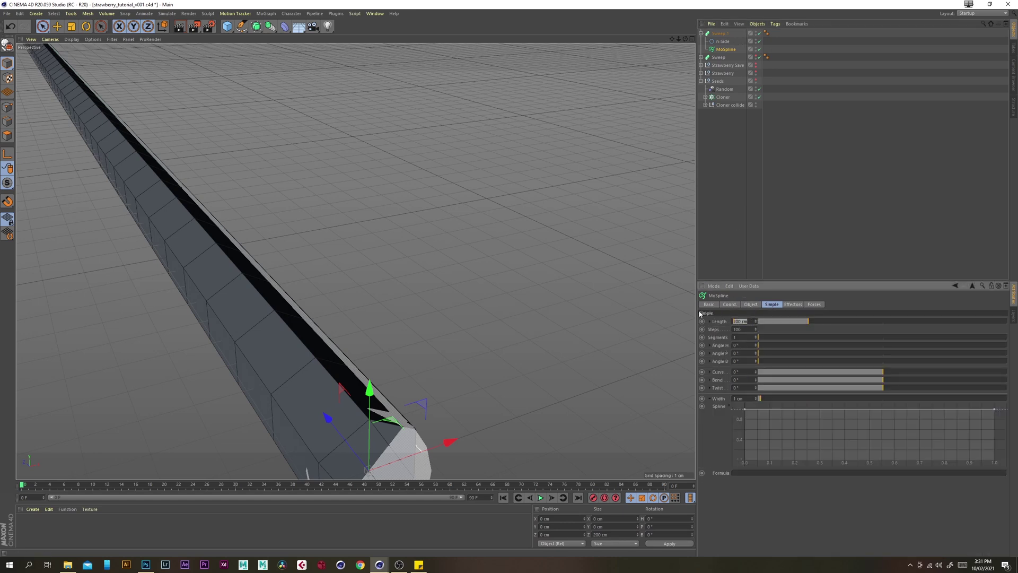
{"action": "type", "text": "2"}
{"action": "key", "text": "Return"}
{"action": "key", "text": "BackSpace"}
{"action": "key", "text": "BackSpace"}
{"action": "type", "text": "25"}
{"action": "key", "text": "Return"}
Set the new MoSpline's width to 0.025 cm.
{"action": "middle_click_drag", "start_coordinate": [313, 394], "coordinate": [341, 286], "text": "alt"}
{"action": "right_click_drag", "start_coordinate": [344, 297], "coordinate": [387, 307], "text": "alt"}
{"action": "left_click_drag", "start_coordinate": [358, 291], "coordinate": [369, 292], "text": "alt"}
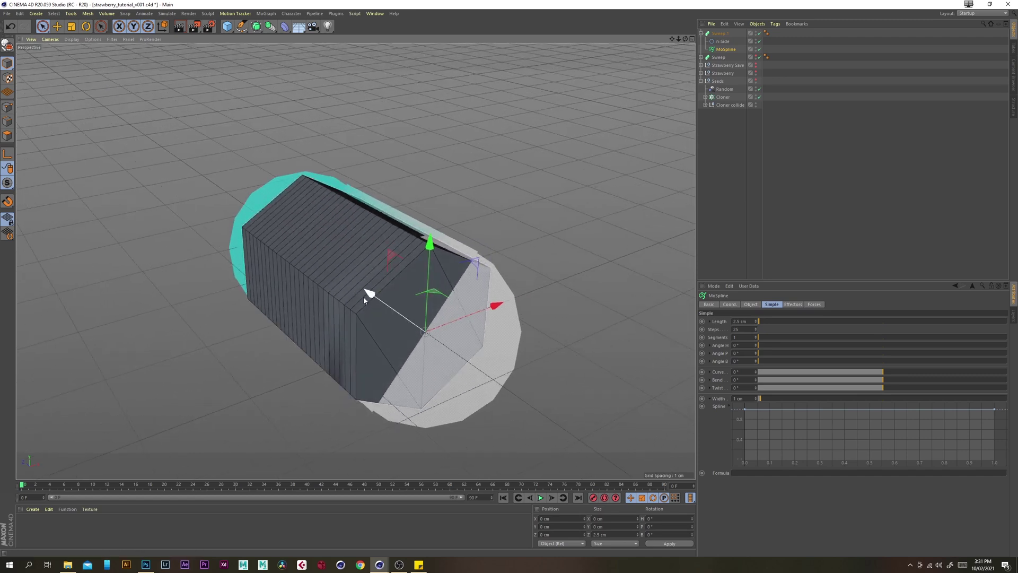
{"action": "middle_click_drag", "start_coordinate": [398, 293], "coordinate": [413, 300], "text": "alt"}
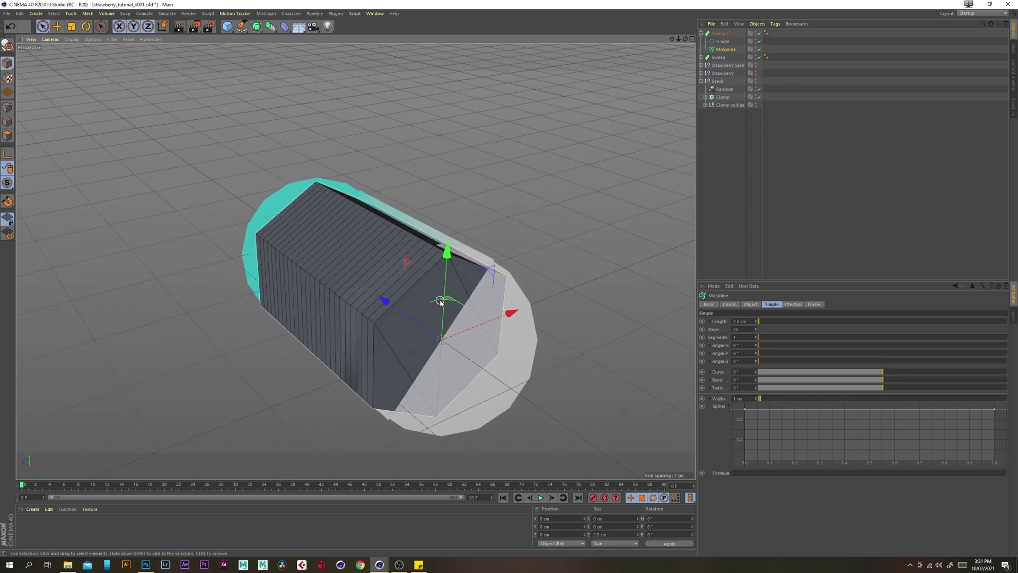
{"action": "left_click", "coordinate": [749, 398]}
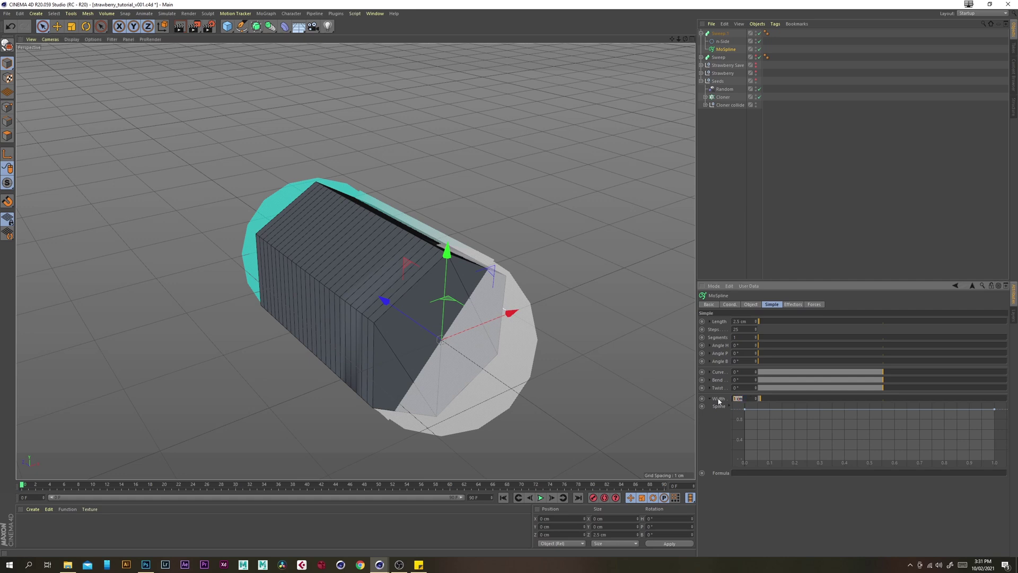
{"action": "type", "text": "0.025"}
{"action": "key", "text": "Return"}
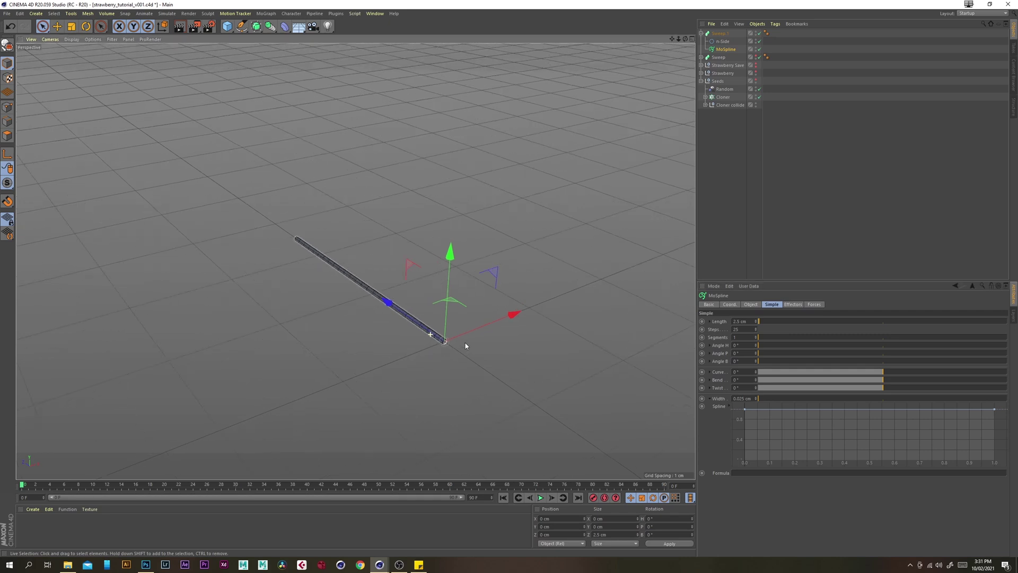
Taper the strand to a point in the width graph: make its points soft, lower the end point to zero and round the falloff.
{"action": "left_click_drag", "start_coordinate": [456, 329], "coordinate": [496, 337], "text": "alt"}
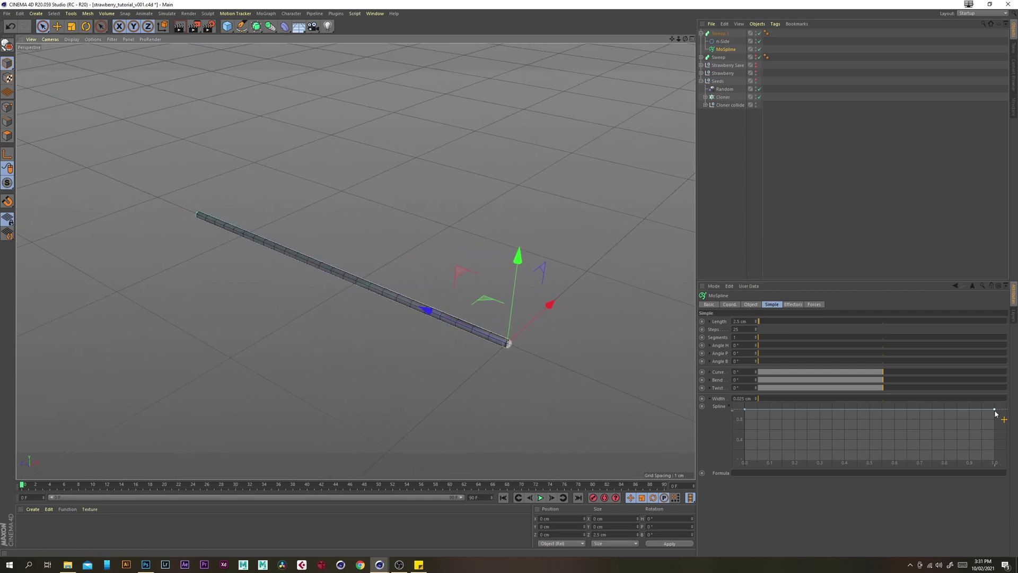
{"action": "left_click_drag", "start_coordinate": [995, 424], "coordinate": [738, 402]}
{"action": "right_click", "coordinate": [743, 415]}
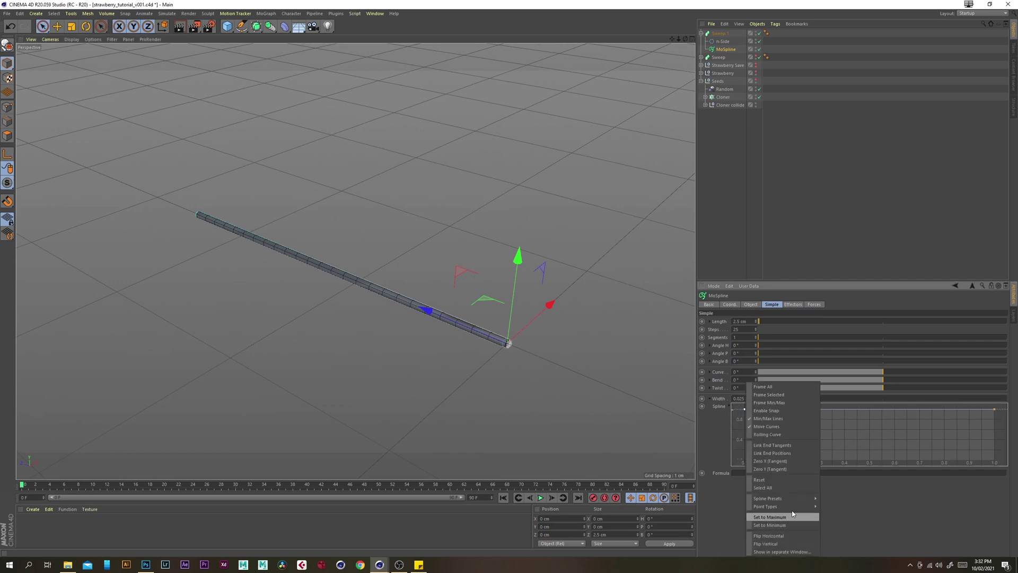
{"action": "mouse_move", "coordinate": [795, 509]}
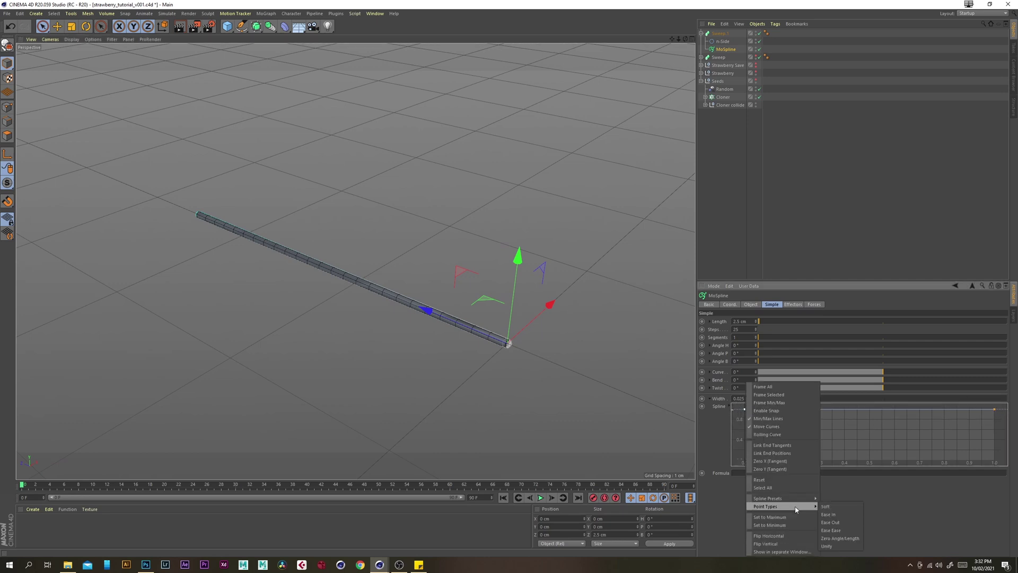
{"action": "left_click", "coordinate": [826, 506]}
{"action": "left_click_drag", "start_coordinate": [995, 409], "coordinate": [966, 435]}
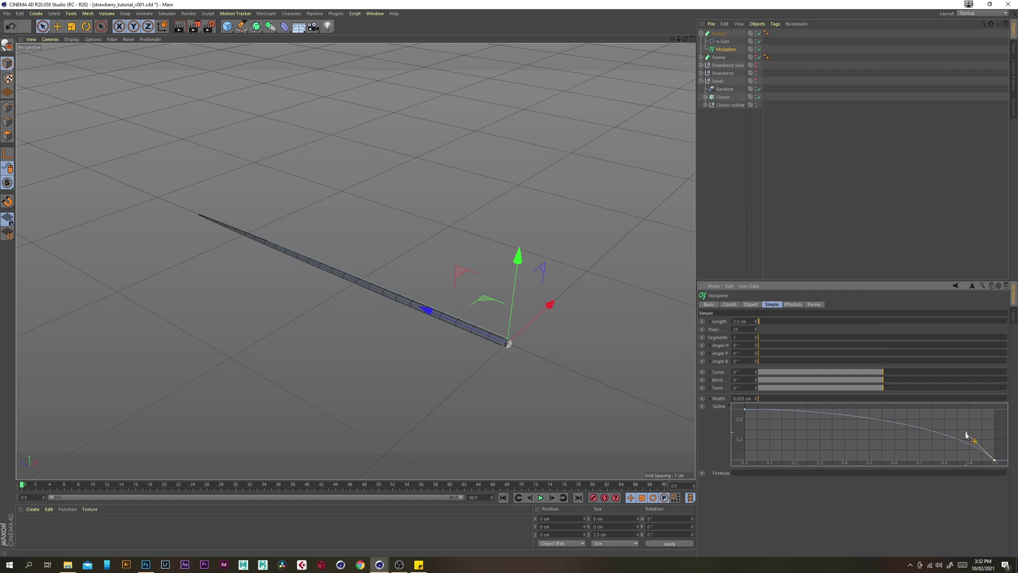
Set the new MoSpline's curve to 15° and its bend to 60°.
{"action": "left_click", "coordinate": [743, 372]}
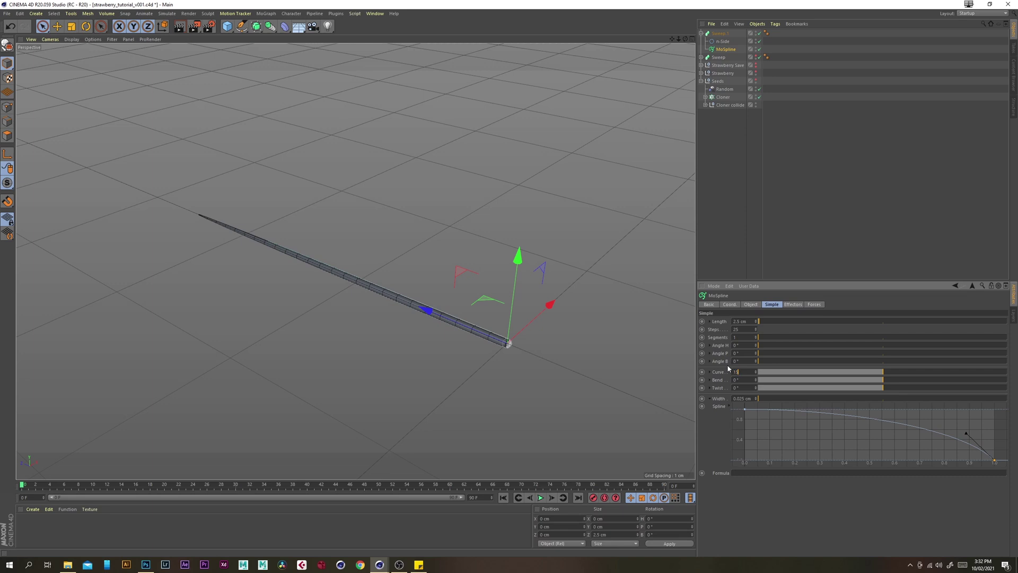
{"action": "key", "text": "Return"}
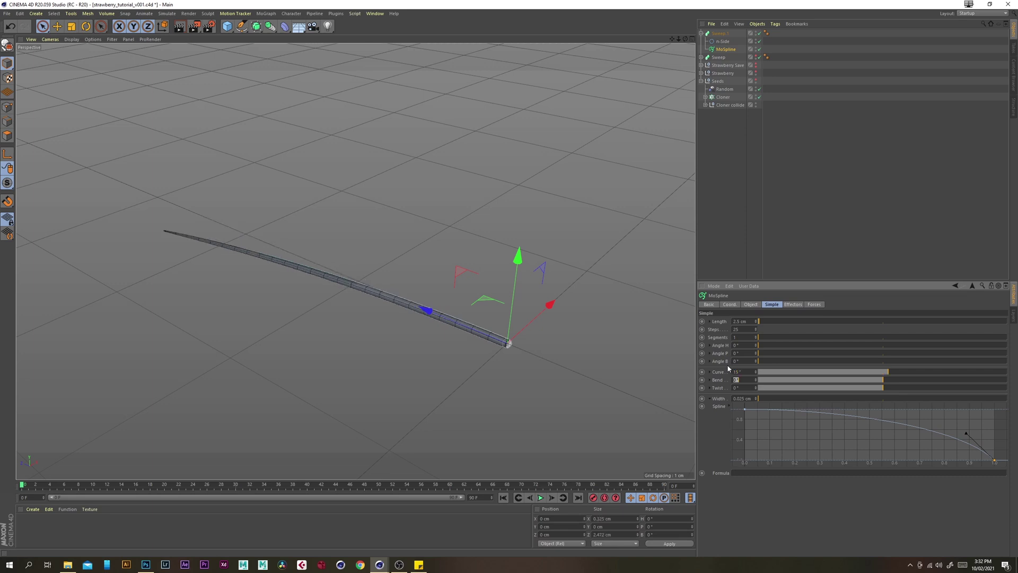
{"action": "type", "text": "60"}
{"action": "key", "text": "Return"}
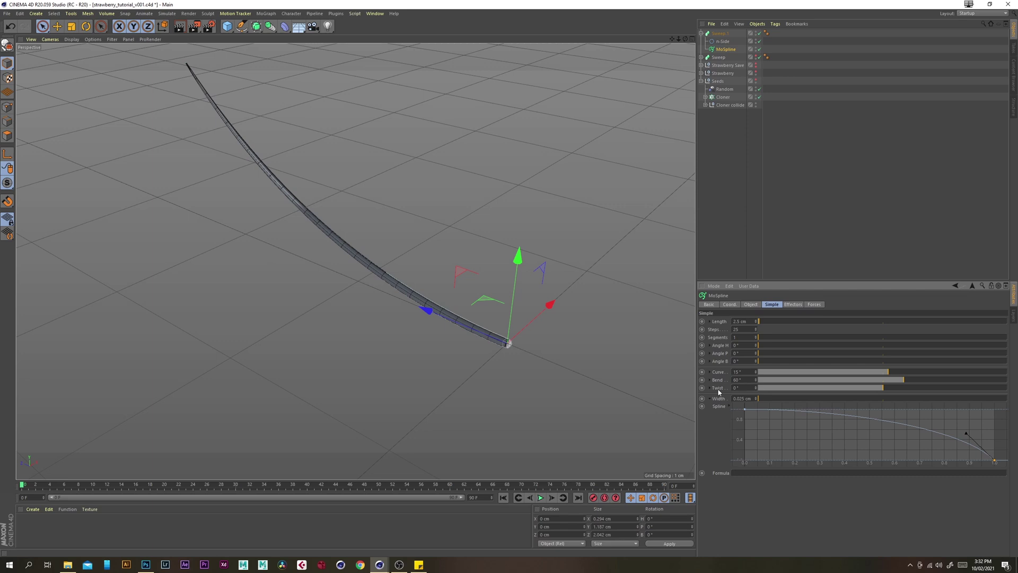
{"action": "right_click_drag", "start_coordinate": [451, 239], "coordinate": [423, 249], "text": "alt"}
{"action": "middle_click_drag", "start_coordinate": [422, 249], "coordinate": [427, 262], "text": "alt"}
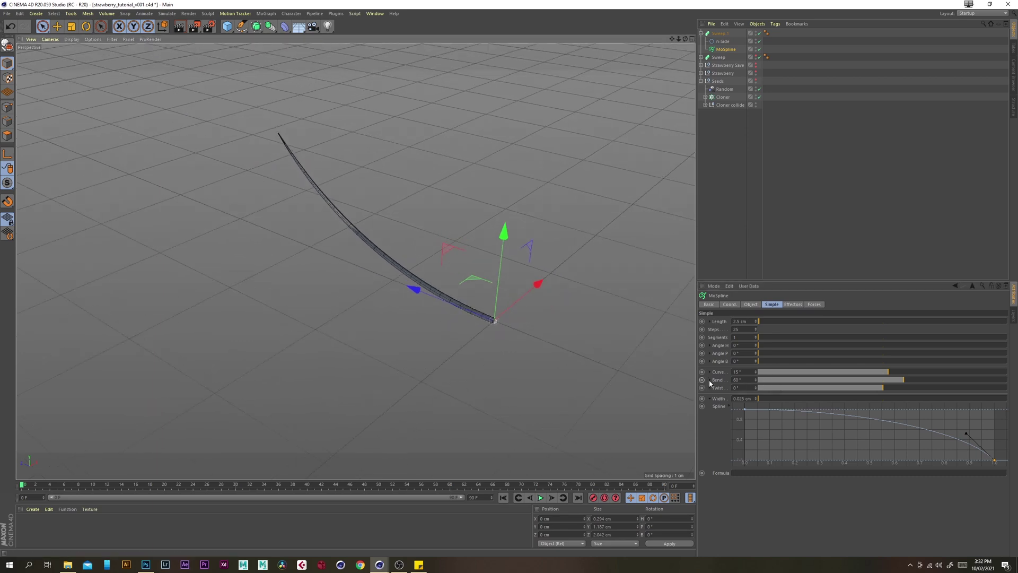
Expand the MoSpline's bend settings and move the bend graph's start point to about 0.16 along the horizontal axis.
{"action": "left_click", "coordinate": [710, 381]}
{"action": "left_click_drag", "start_coordinate": [745, 393], "coordinate": [785, 480]}
{"action": "left_click_drag", "start_coordinate": [471, 318], "coordinate": [505, 301], "text": "alt"}
{"action": "left_click_drag", "start_coordinate": [526, 352], "coordinate": [523, 305], "text": "alt"}
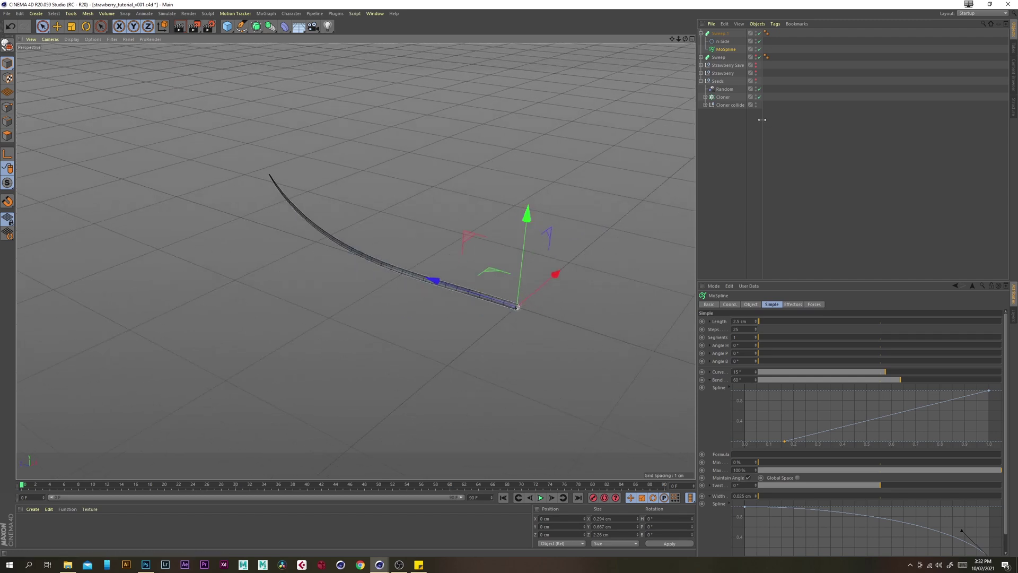
Add a MoInstance object for the curved, tapered MoSpline.
{"action": "left_click", "coordinate": [727, 153]}
{"action": "left_click", "coordinate": [719, 50]}
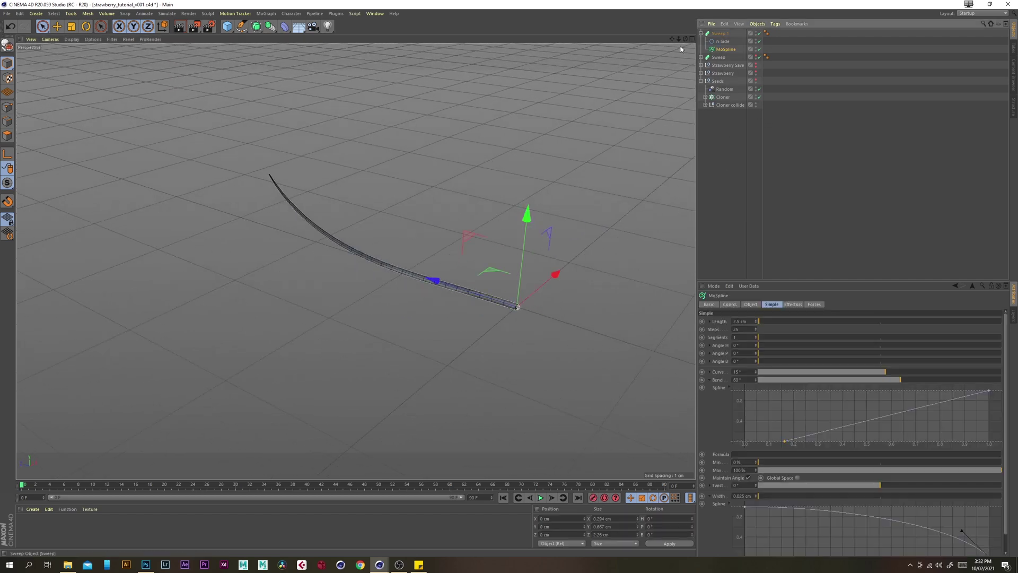
{"action": "left_click", "coordinate": [266, 14]}
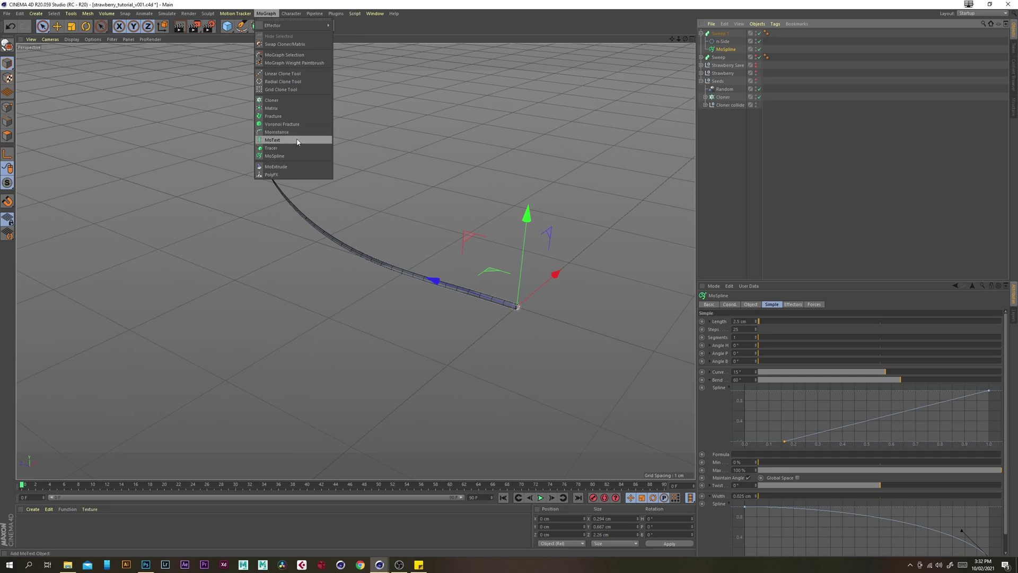
{"action": "left_click", "coordinate": [313, 132]}
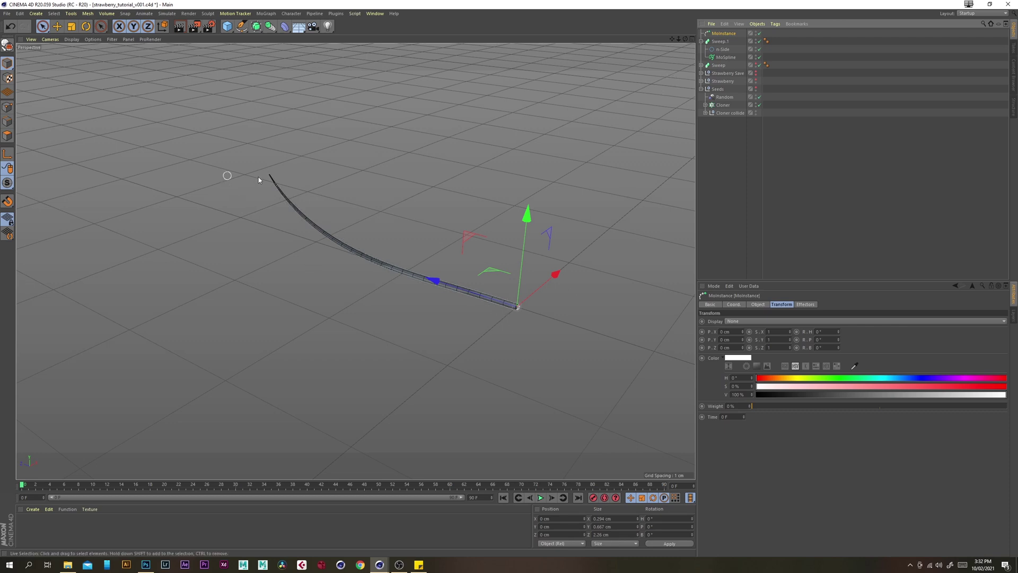
{"action": "left_click_drag", "start_coordinate": [504, 324], "coordinate": [485, 308], "text": "alt"}
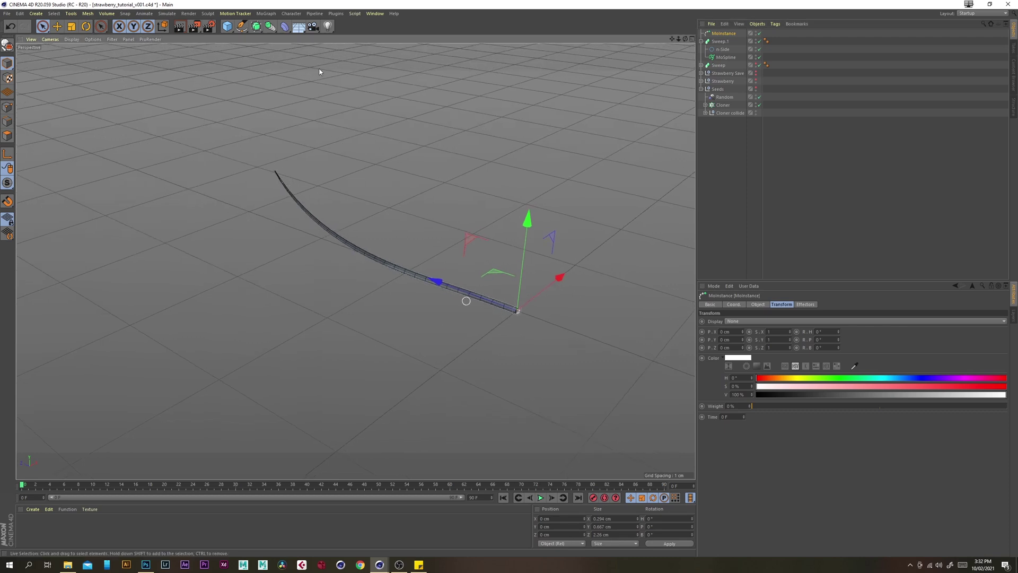
Create another Sweep with a Cissoid spline as its profile and the MoInstance as its path.
{"action": "left_click", "coordinate": [256, 27]}
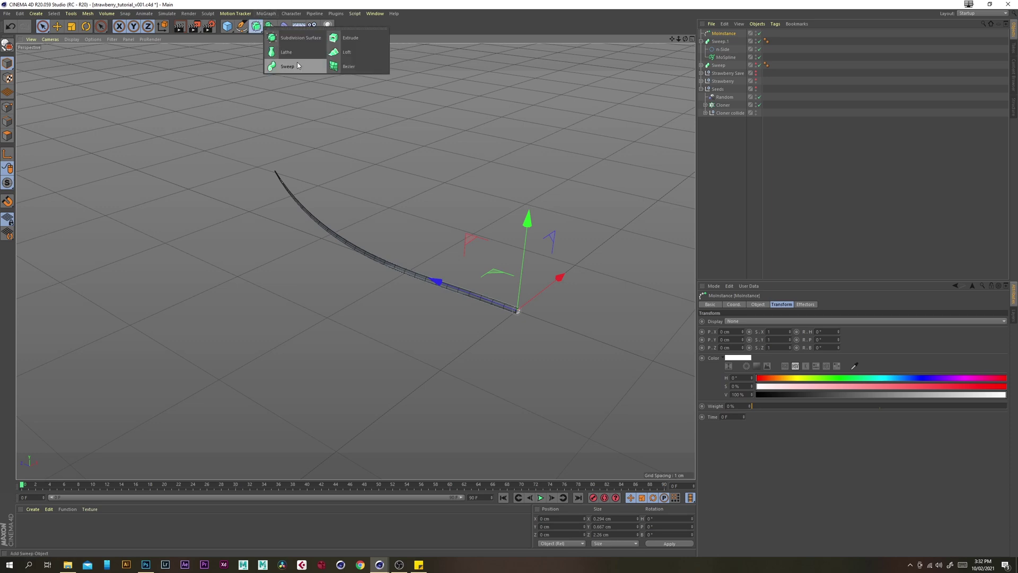
{"action": "left_click", "coordinate": [297, 65]}
{"action": "left_click", "coordinate": [241, 27]}
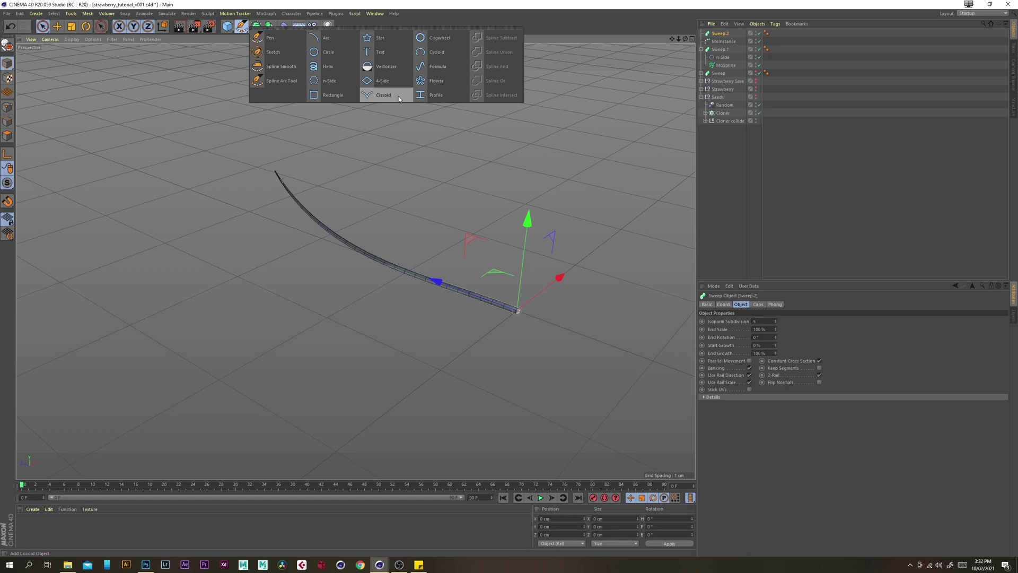
{"action": "left_click", "coordinate": [384, 95]}
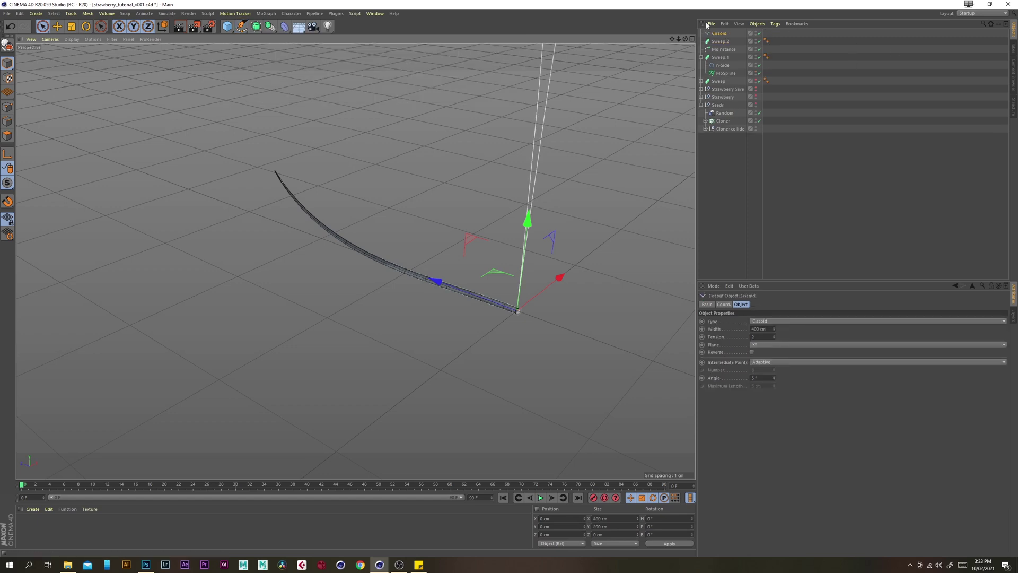
{"action": "left_click_drag", "start_coordinate": [722, 34], "coordinate": [727, 45]}
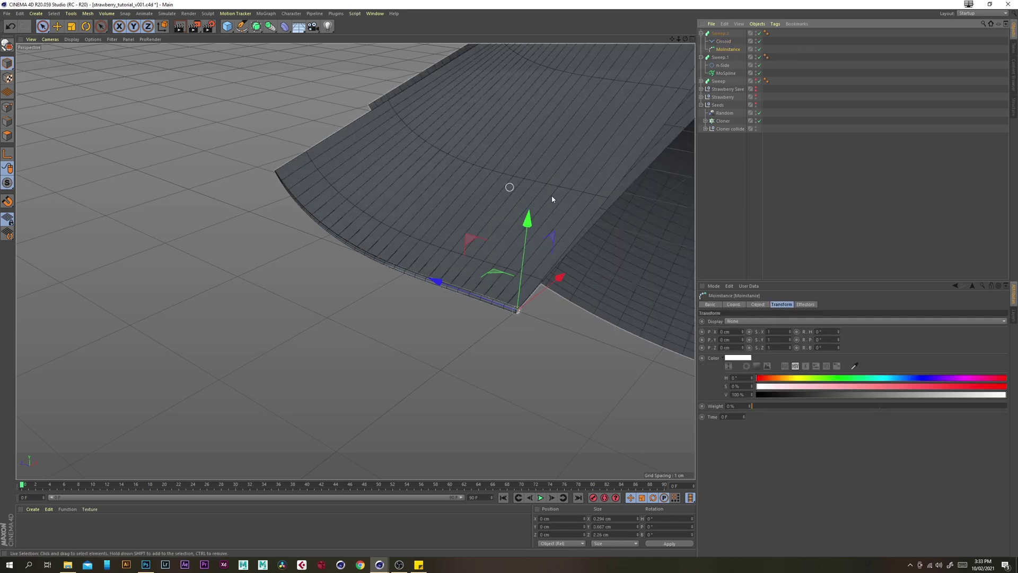
Turn off Banking on the Cissoid's Sweep and bring up the Cissoid spline's object settings.
{"action": "right_click_drag", "start_coordinate": [540, 194], "coordinate": [489, 177], "text": "alt"}
{"action": "middle_click_drag", "start_coordinate": [488, 177], "coordinate": [393, 297], "text": "alt"}
{"action": "right_click_drag", "start_coordinate": [525, 225], "coordinate": [498, 215], "text": "alt"}
{"action": "left_click_drag", "start_coordinate": [498, 216], "coordinate": [529, 212], "text": "alt"}
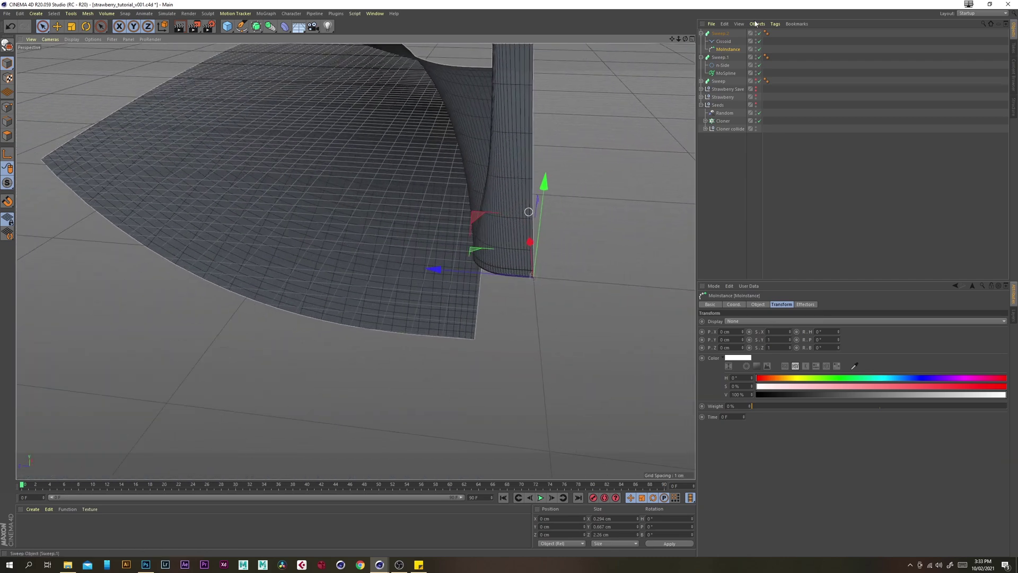
{"action": "left_click", "coordinate": [720, 34]}
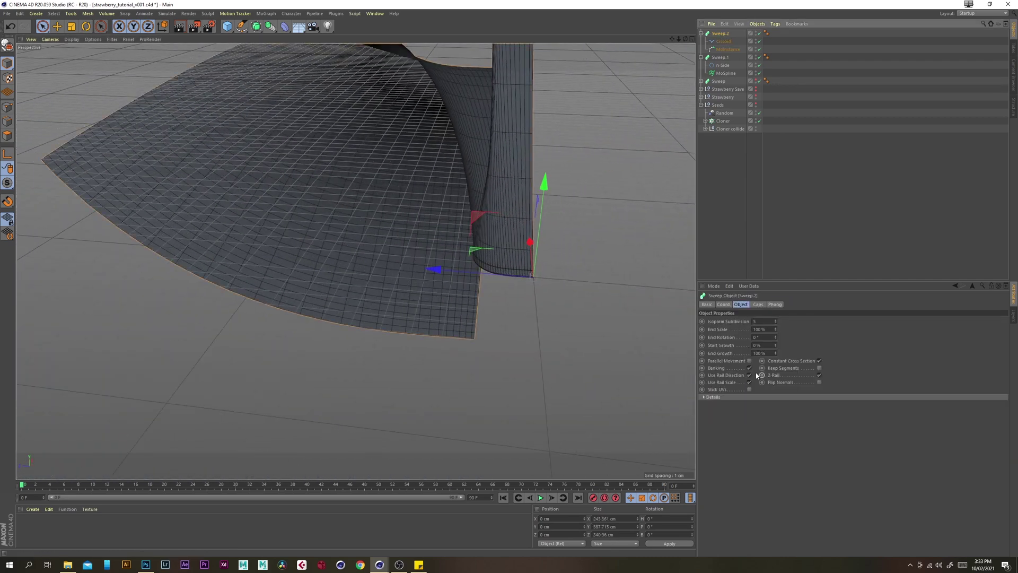
{"action": "left_click", "coordinate": [750, 368]}
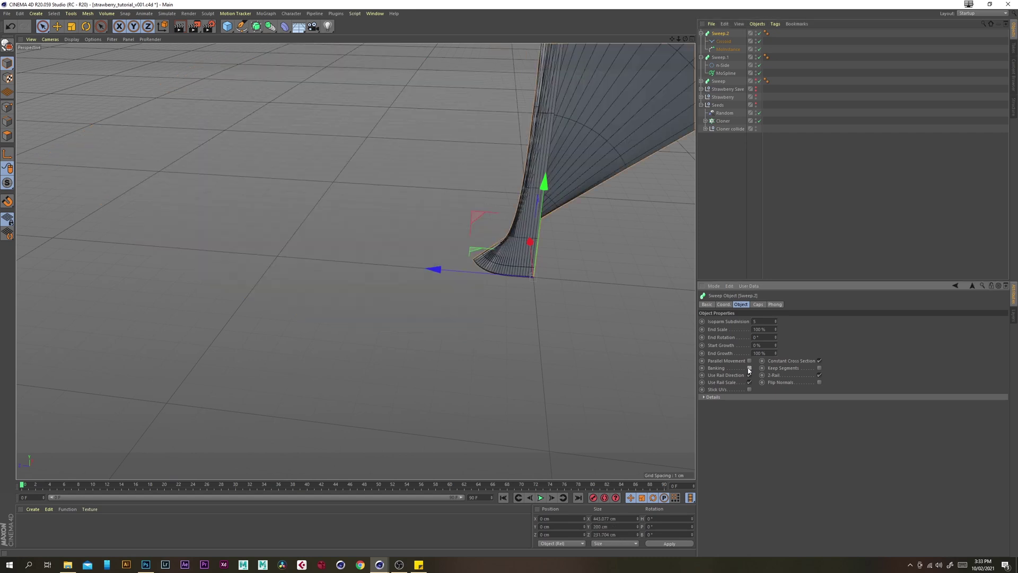
{"action": "left_click", "coordinate": [732, 42]}
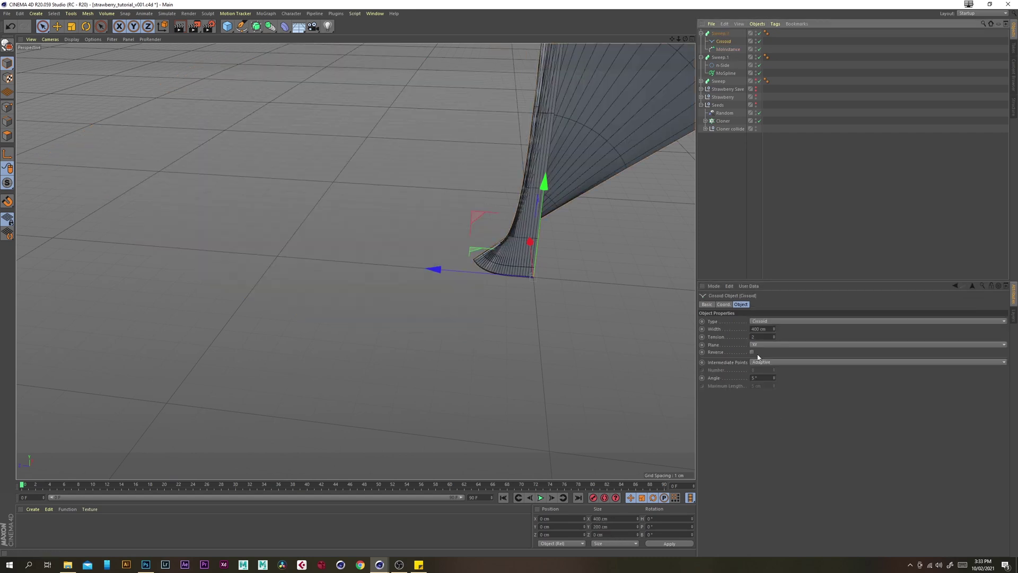
Set the Cissoid's width to 1 cm and its Y scale to 0.25.
{"action": "left_click", "coordinate": [771, 328]}
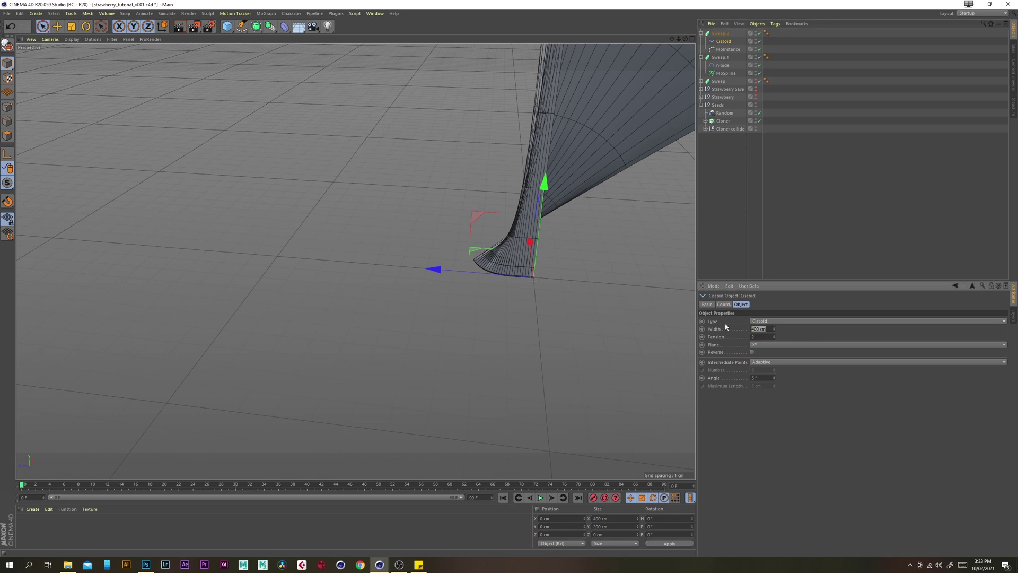
{"action": "type", "text": "1"}
{"action": "key", "text": "Return"}
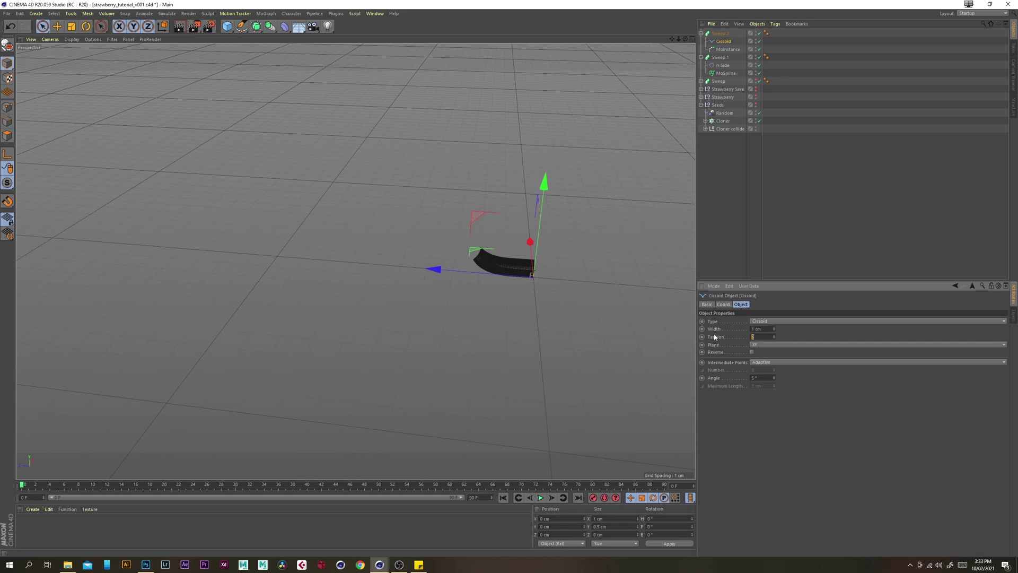
{"action": "left_click", "coordinate": [725, 304]}
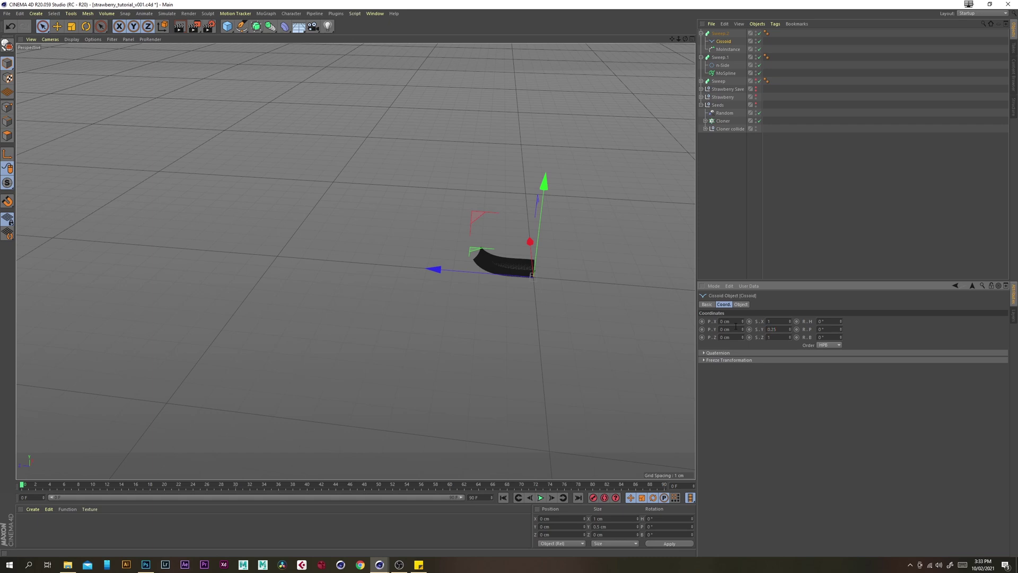
{"action": "scroll", "coordinate": [520, 272], "scroll_direction": "up", "scroll_amount": 2}
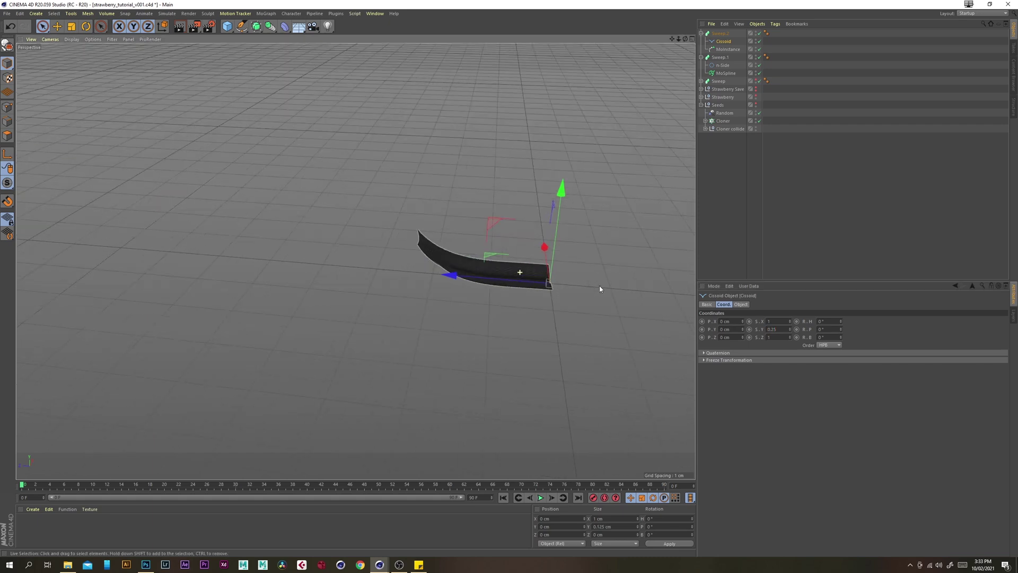
{"action": "scroll", "coordinate": [600, 289], "scroll_direction": "up", "scroll_amount": 3}
{"action": "left_click_drag", "start_coordinate": [639, 289], "coordinate": [488, 327], "text": "alt"}
{"action": "left_click_drag", "start_coordinate": [478, 315], "coordinate": [500, 317], "text": "alt"}
{"action": "scroll", "coordinate": [500, 317], "scroll_direction": "up", "scroll_amount": 2}
{"action": "middle_click_drag", "start_coordinate": [505, 320], "coordinate": [499, 313], "text": "alt"}
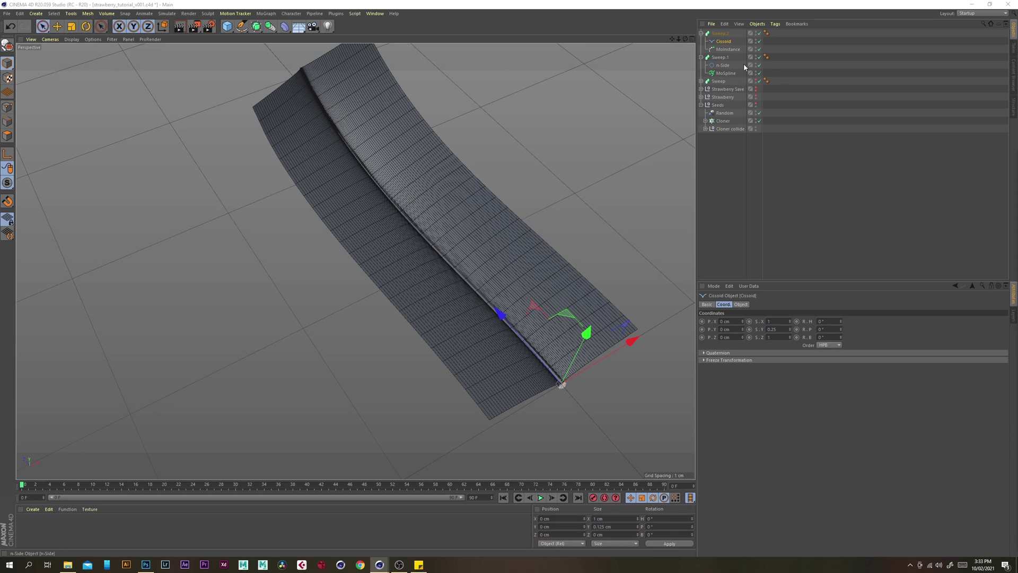
Expand the details of the Cissoid's Sweep and change the point type of both points on its scale graph.
{"action": "left_click", "coordinate": [721, 32]}
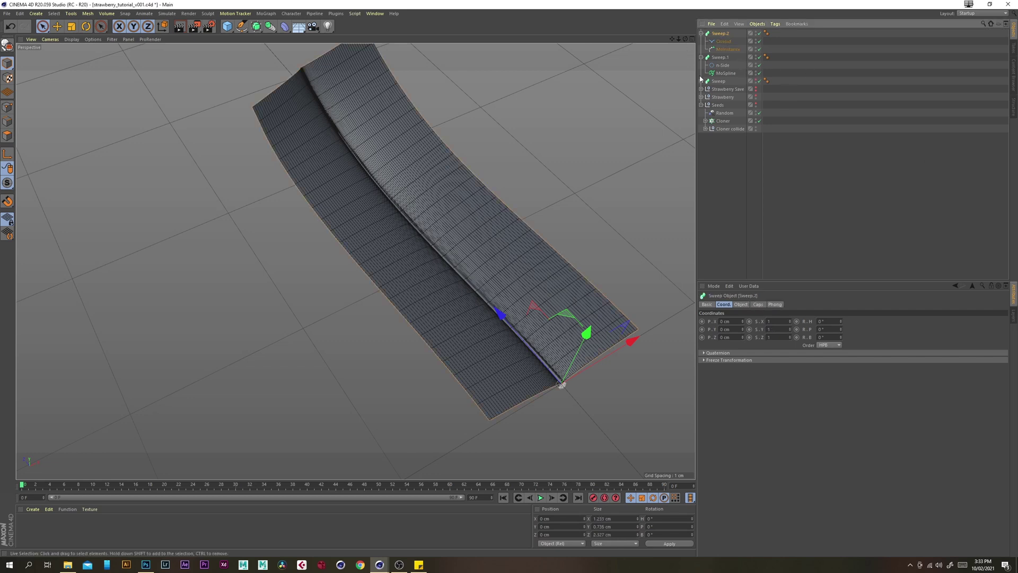
{"action": "left_click", "coordinate": [742, 304]}
{"action": "left_click", "coordinate": [705, 397]}
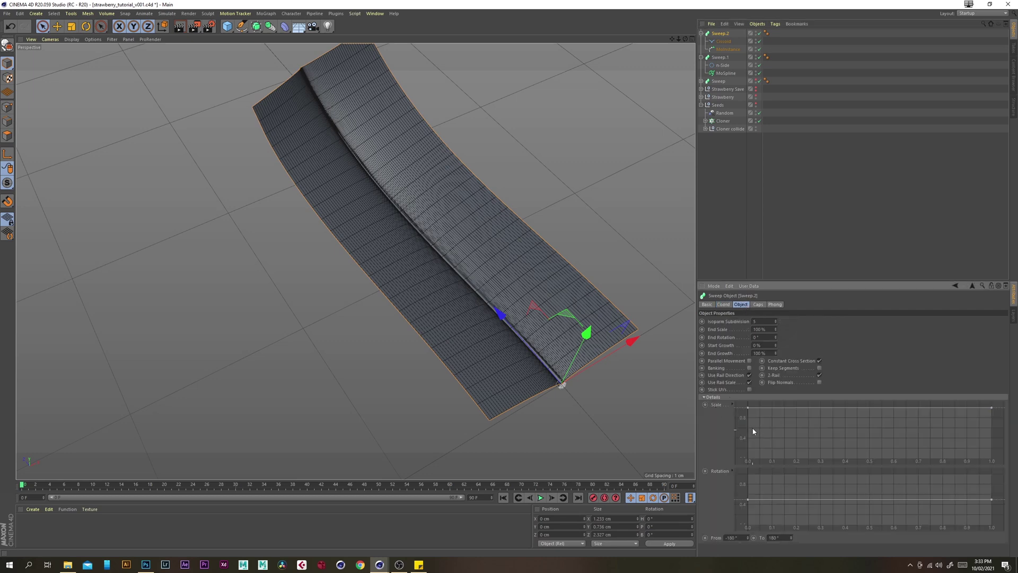
{"action": "left_click_drag", "start_coordinate": [998, 425], "coordinate": [742, 405]}
{"action": "right_click", "coordinate": [749, 410]}
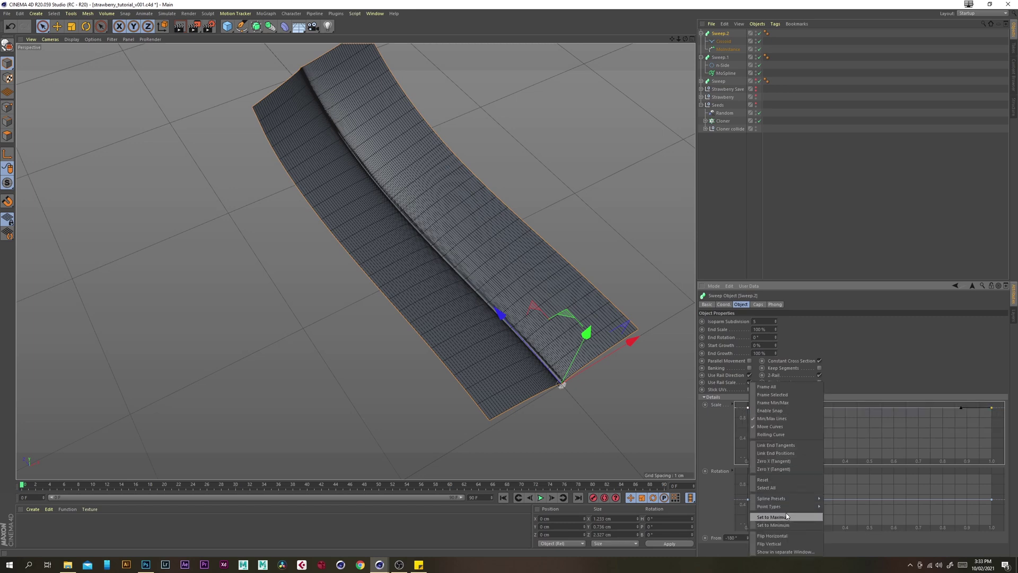
{"action": "mouse_move", "coordinate": [796, 507]}
{"action": "left_click", "coordinate": [837, 507]}
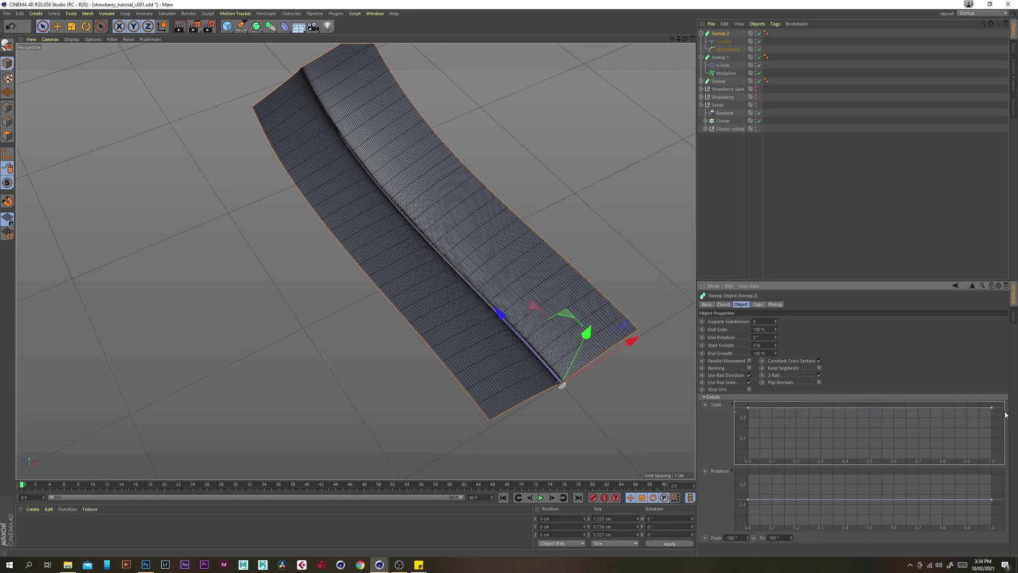
Lower both ends of the Sweep's scale graph to zero and bow the curve between them into a leaf outline.
{"action": "left_click_drag", "start_coordinate": [993, 411], "coordinate": [977, 425]}
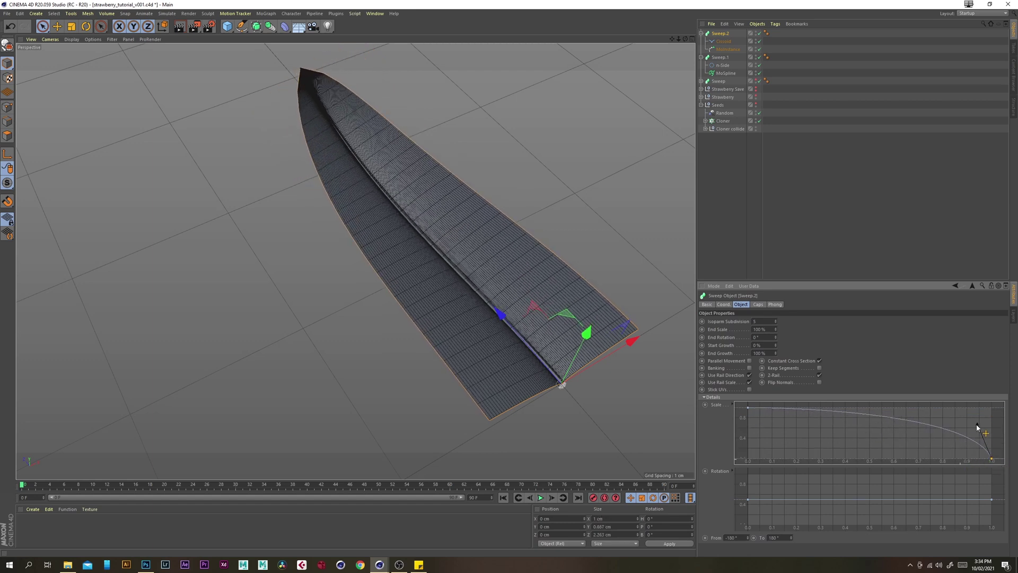
{"action": "mouse_move", "coordinate": [748, 410]}
{"action": "left_mouse_down"}
{"action": "mouse_move", "coordinate": [753, 458]}
{"action": "mouse_move", "coordinate": [775, 416]}
{"action": "mouse_move", "coordinate": [742, 418]}
{"action": "left_mouse_up"}
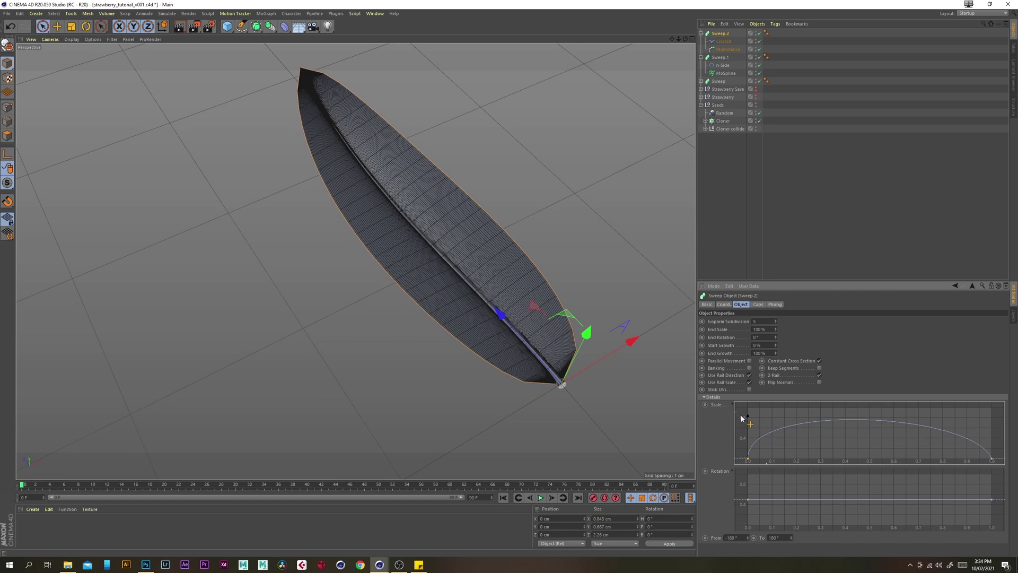
{"action": "left_click", "coordinate": [991, 460]}
{"action": "left_click_drag", "start_coordinate": [978, 426], "coordinate": [955, 425]}
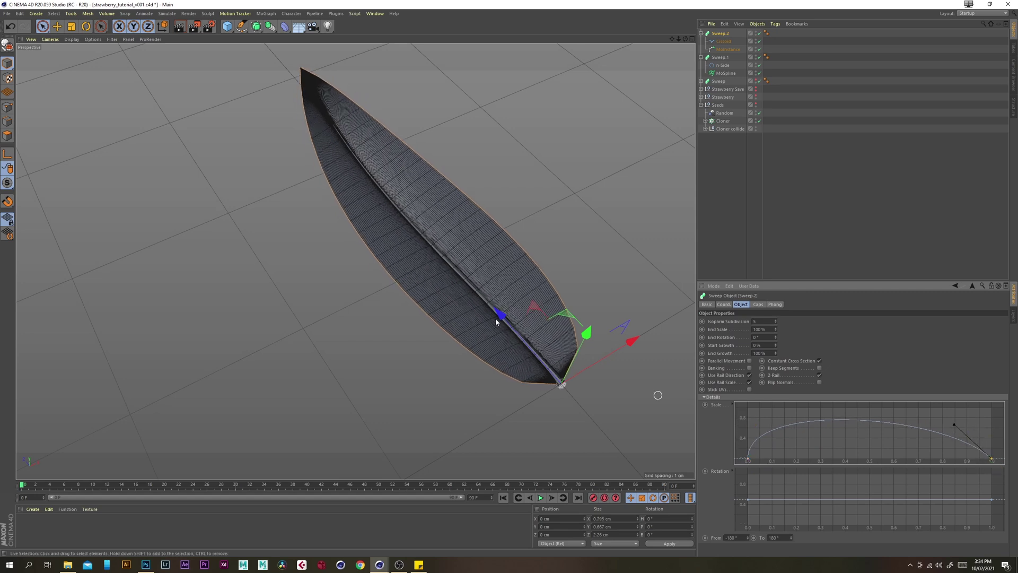
Move the scale graph's start point to about 0.08 along the horizontal axis and lower its tangent handle slightly.
{"action": "scroll", "coordinate": [493, 308], "scroll_direction": "down", "scroll_amount": 2}
{"action": "mouse_move", "coordinate": [483, 297]}
{"action": "left_mouse_down", "text": "alt"}
{"action": "mouse_move", "coordinate": [542, 249]}
{"action": "mouse_move", "coordinate": [454, 284]}
{"action": "mouse_move", "coordinate": [489, 290]}
{"action": "left_mouse_up", "text": "alt"}
{"action": "left_click_drag", "start_coordinate": [749, 461], "coordinate": [762, 465]}
{"action": "left_click_drag", "start_coordinate": [428, 246], "coordinate": [482, 311], "text": "alt"}
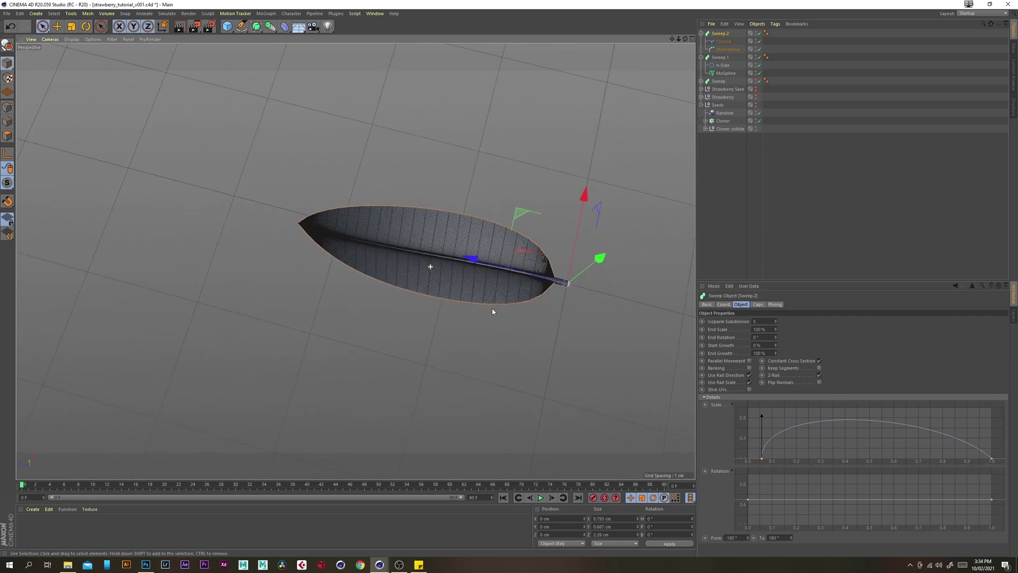
{"action": "left_click_drag", "start_coordinate": [762, 459], "coordinate": [767, 463]}
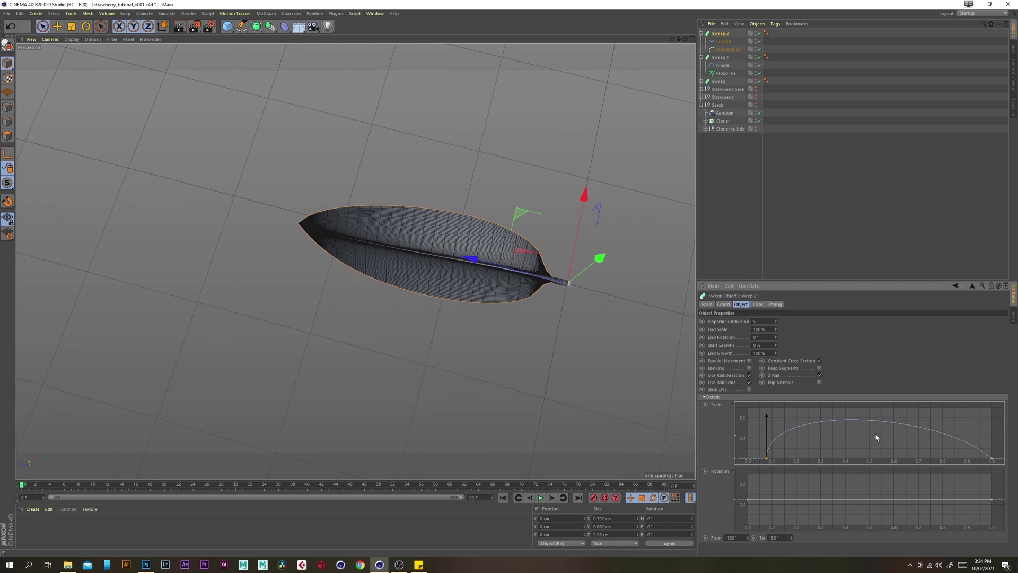
{"action": "left_click_drag", "start_coordinate": [765, 419], "coordinate": [766, 422]}
{"action": "left_click_drag", "start_coordinate": [439, 249], "coordinate": [403, 201], "text": "alt"}
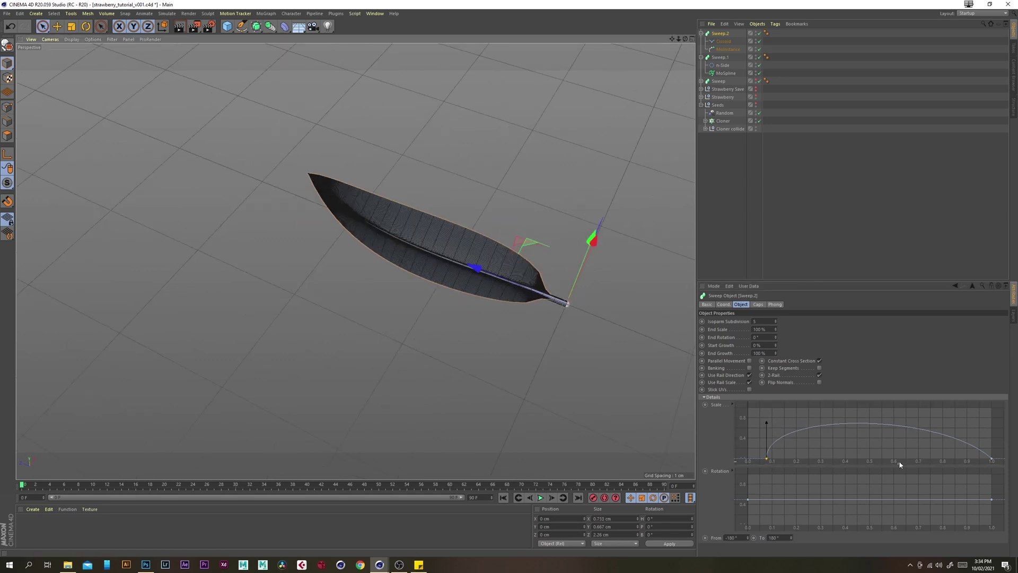
Extend the tangent handle of the scale graph's end point back to about 0.76 to sharpen the leaf tip.
{"action": "left_click", "coordinate": [991, 459]}
{"action": "left_click_drag", "start_coordinate": [953, 424], "coordinate": [933, 428]}
{"action": "left_click_drag", "start_coordinate": [400, 252], "coordinate": [465, 255], "text": "alt"}
{"action": "right_click_drag", "start_coordinate": [466, 256], "coordinate": [528, 279], "text": "alt"}
{"action": "left_click_drag", "start_coordinate": [520, 279], "coordinate": [479, 268], "text": "alt"}
{"action": "right_click_drag", "start_coordinate": [479, 269], "coordinate": [452, 272], "text": "alt"}
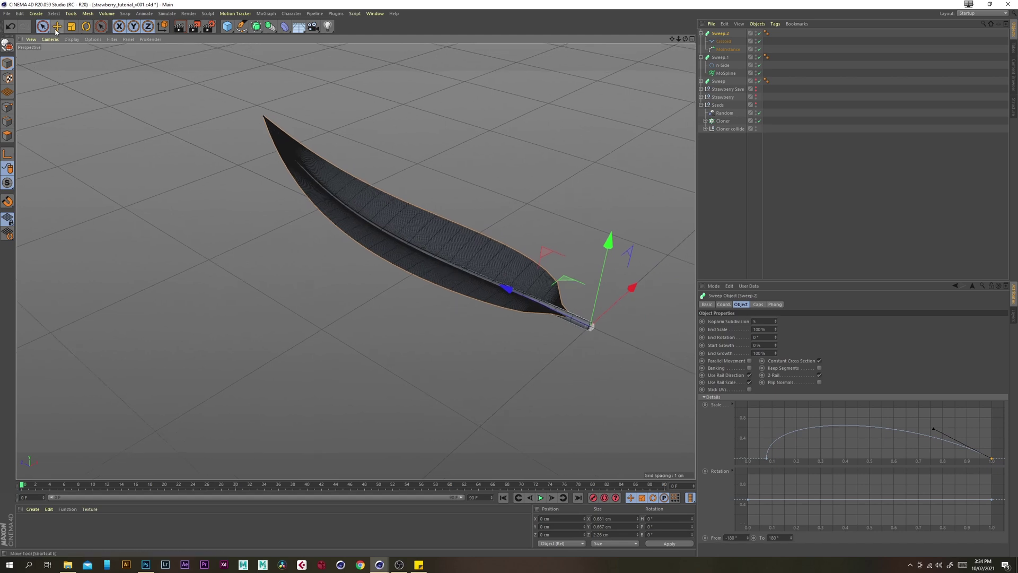
Collapse the leaf blade and midrib Sweeps and group them under a new Null.
{"action": "left_click", "coordinate": [702, 56]}
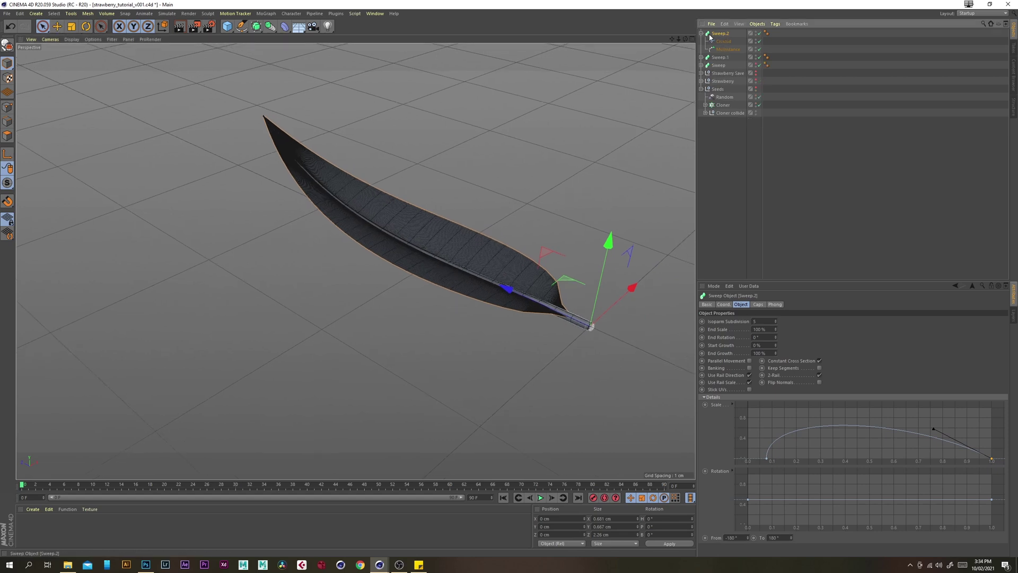
{"action": "left_click", "coordinate": [702, 33]}
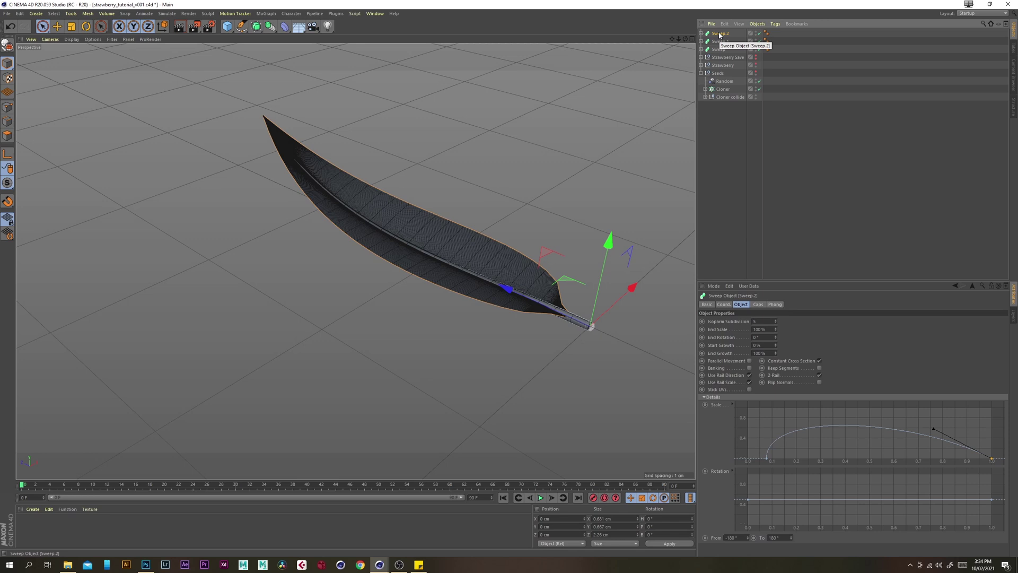
{"action": "left_click", "coordinate": [731, 182]}
{"action": "left_click", "coordinate": [722, 40]}
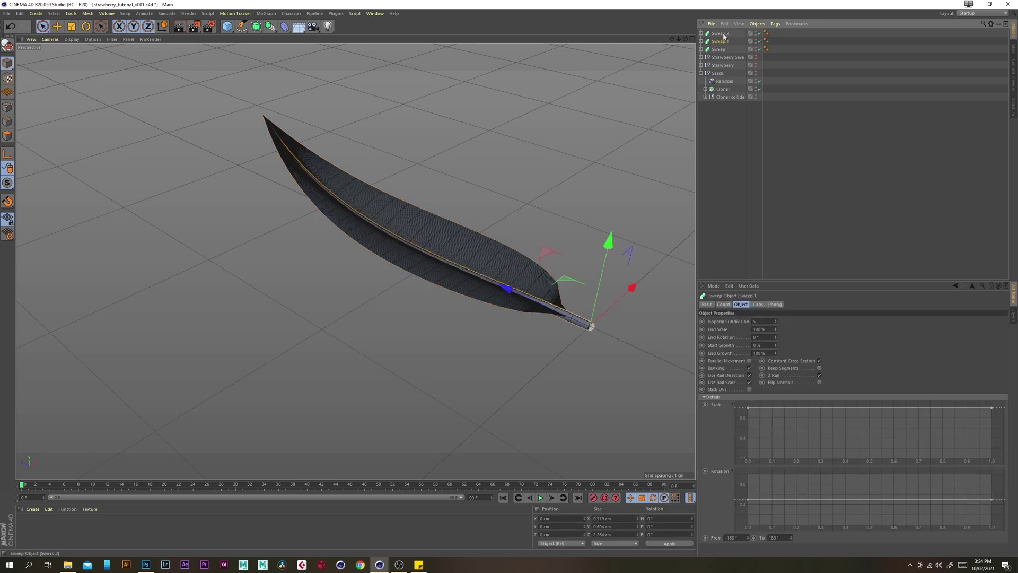
{"action": "left_click", "coordinate": [720, 34], "text": "ctrl"}
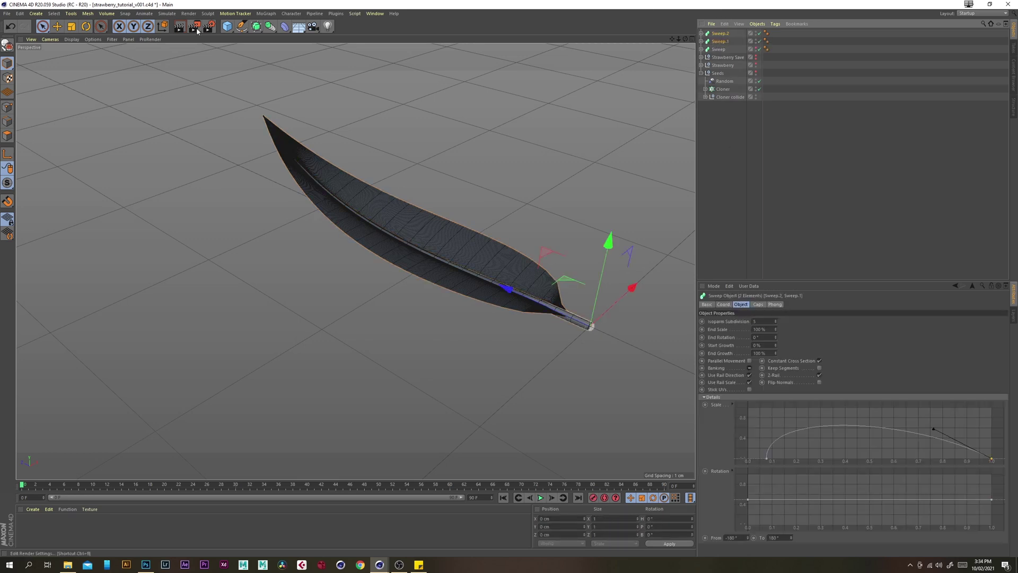
{"action": "left_click_drag", "start_coordinate": [227, 30], "coordinate": [257, 40]}
{"action": "left_click", "coordinate": [720, 48]}
{"action": "left_click", "coordinate": [717, 42], "text": "ctrl"}
{"action": "left_click_drag", "start_coordinate": [717, 36], "coordinate": [717, 34]}
Rename the Null holding the two leaf Sweeps as Leaf 01.
{"action": "left_click", "coordinate": [717, 34]}
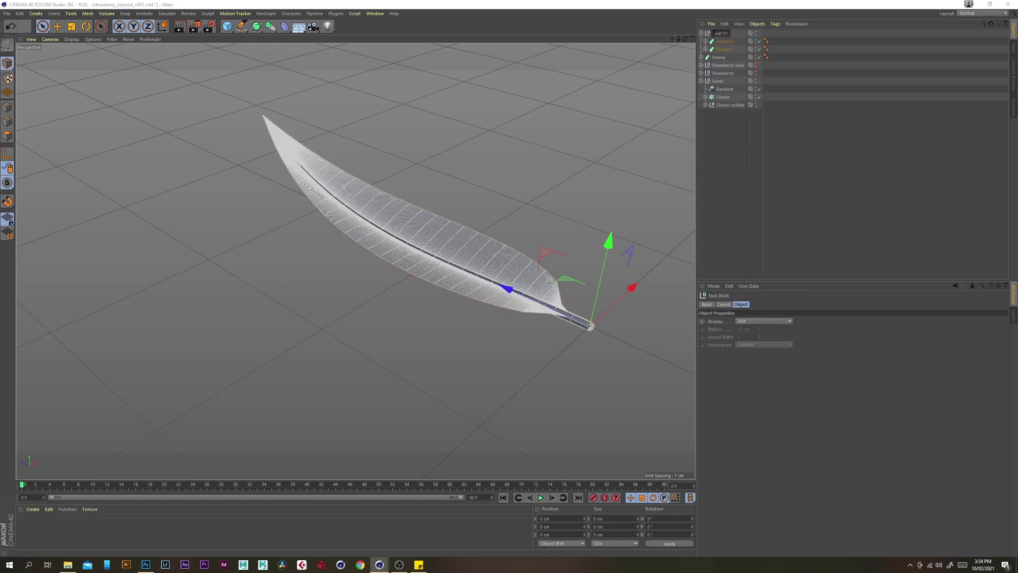
{"action": "key", "text": "Return"}
{"action": "left_click", "coordinate": [724, 168]}
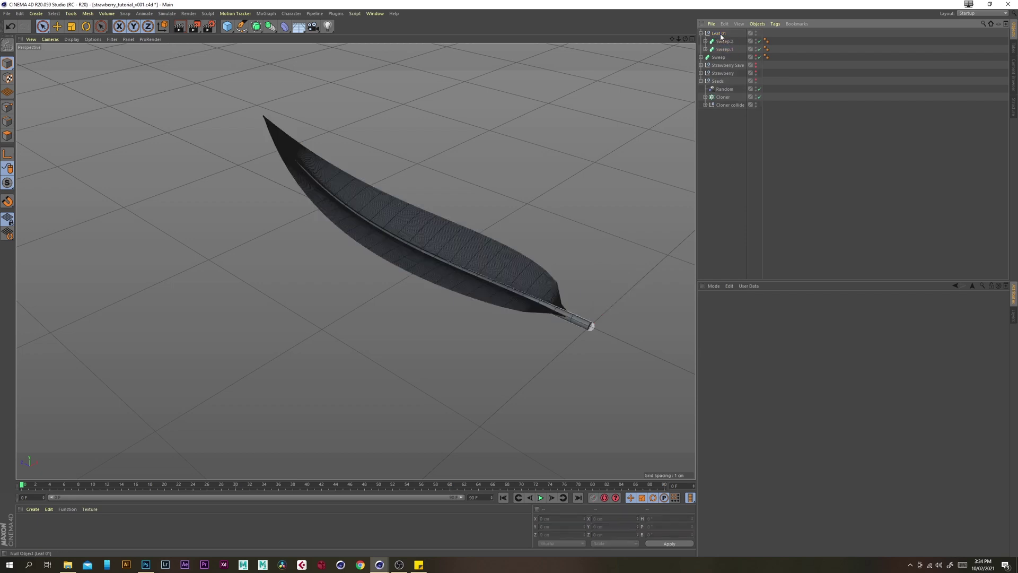
Set the End Rotation of the blade Sweep in Leaf 01 to 25°.
{"action": "left_click", "coordinate": [725, 42]}
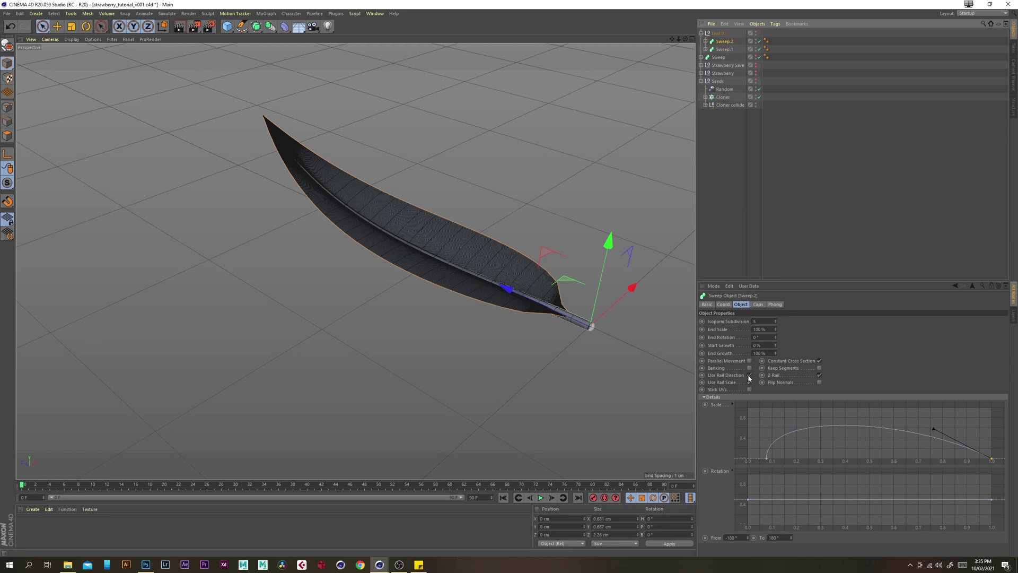
{"action": "mouse_move", "coordinate": [777, 338]}
{"action": "left_mouse_down"}
{"action": "mouse_move", "coordinate": [788, 337]}
{"action": "mouse_move", "coordinate": [777, 337]}
{"action": "left_mouse_up"}
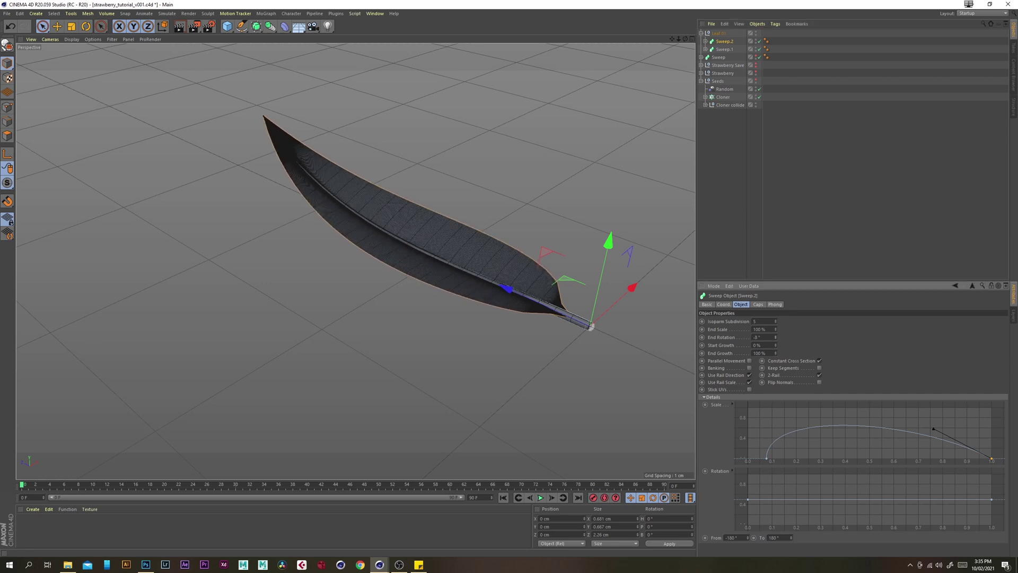
{"action": "left_click_drag", "start_coordinate": [399, 254], "coordinate": [339, 166], "text": "alt"}
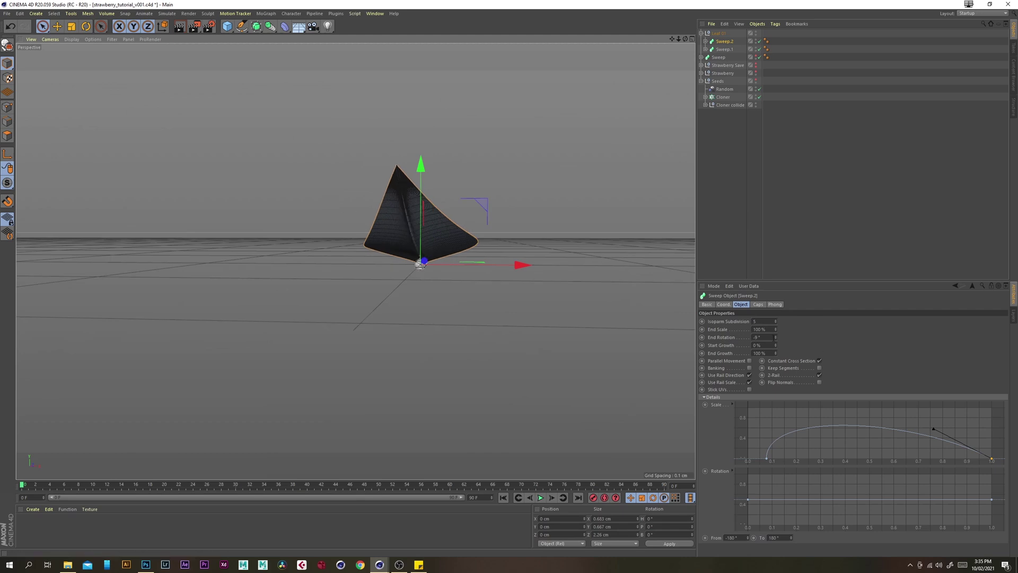
{"action": "mouse_move", "coordinate": [776, 336]}
{"action": "left_mouse_down"}
{"action": "mouse_move", "coordinate": [756, 336]}
{"action": "mouse_move", "coordinate": [790, 336]}
{"action": "left_mouse_up"}
{"action": "left_click_drag", "start_coordinate": [387, 225], "coordinate": [454, 253], "text": "alt"}
{"action": "middle_click_drag", "start_coordinate": [454, 253], "coordinate": [434, 263], "text": "alt"}
{"action": "left_click", "coordinate": [722, 123]}
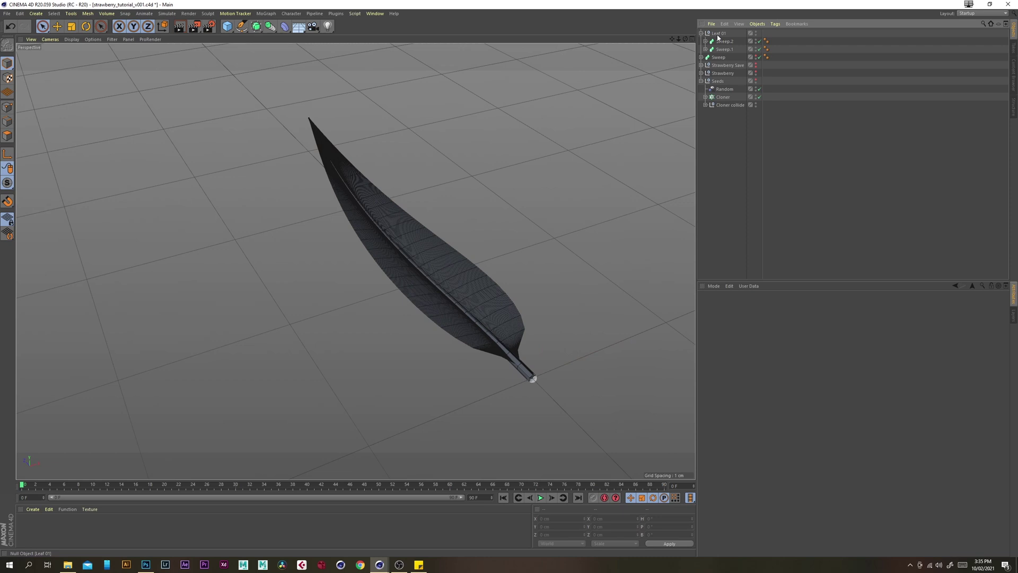
Duplicate the Leaf 01 group and lower the End Rotation of the copy's blade Sweep.
{"action": "left_click", "coordinate": [717, 35]}
{"action": "key", "text": "ctrl+c"}
{"action": "key", "text": "ctrl+v"}
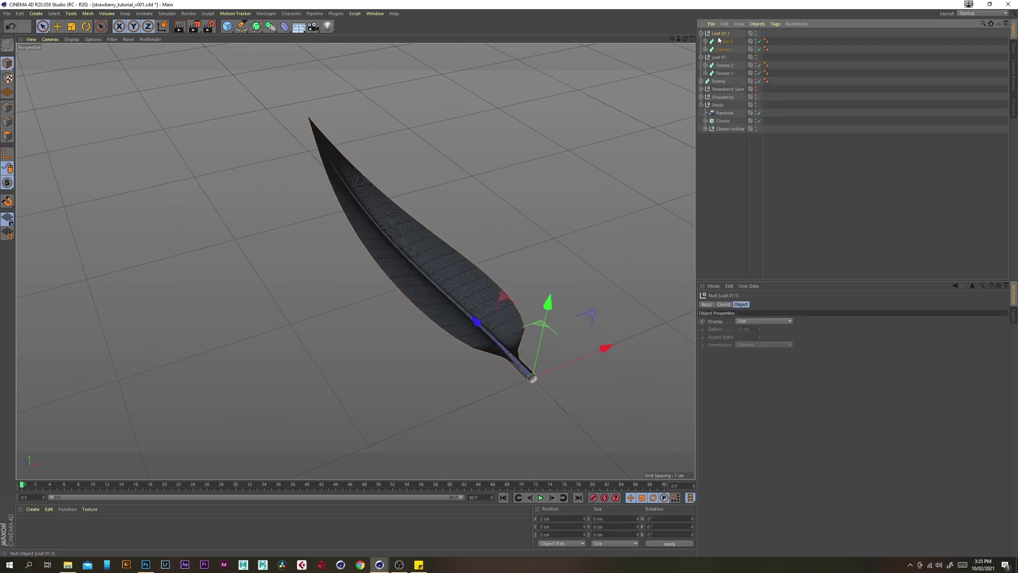
{"action": "left_click", "coordinate": [721, 41]}
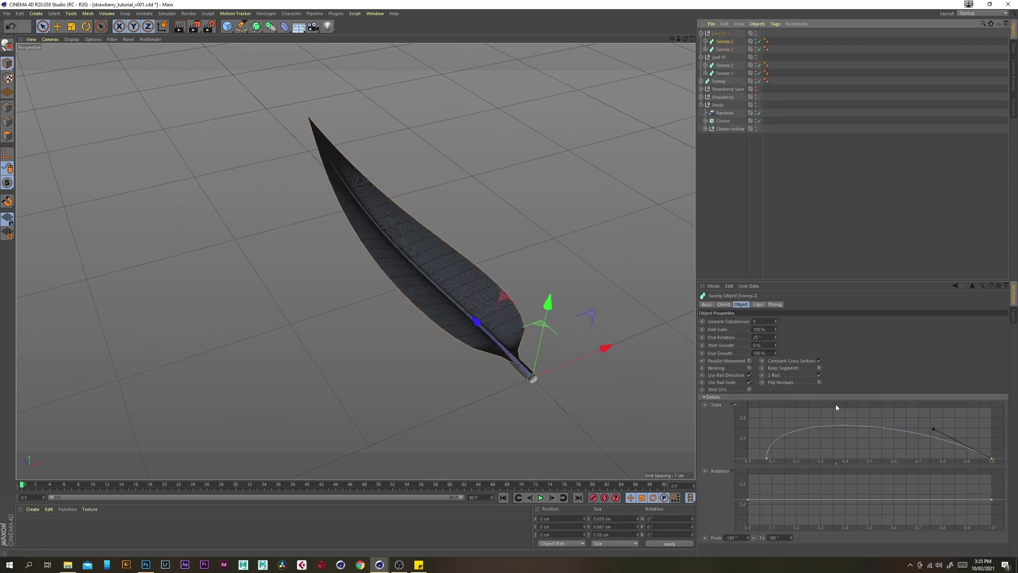
{"action": "left_click_drag", "start_coordinate": [776, 342], "coordinate": [776, 357]}
Set the length of the MoSpline in the duplicated leaf's midrib Sweep to 2 cm.
{"action": "left_click", "coordinate": [706, 49]}
{"action": "left_click", "coordinate": [730, 65]}
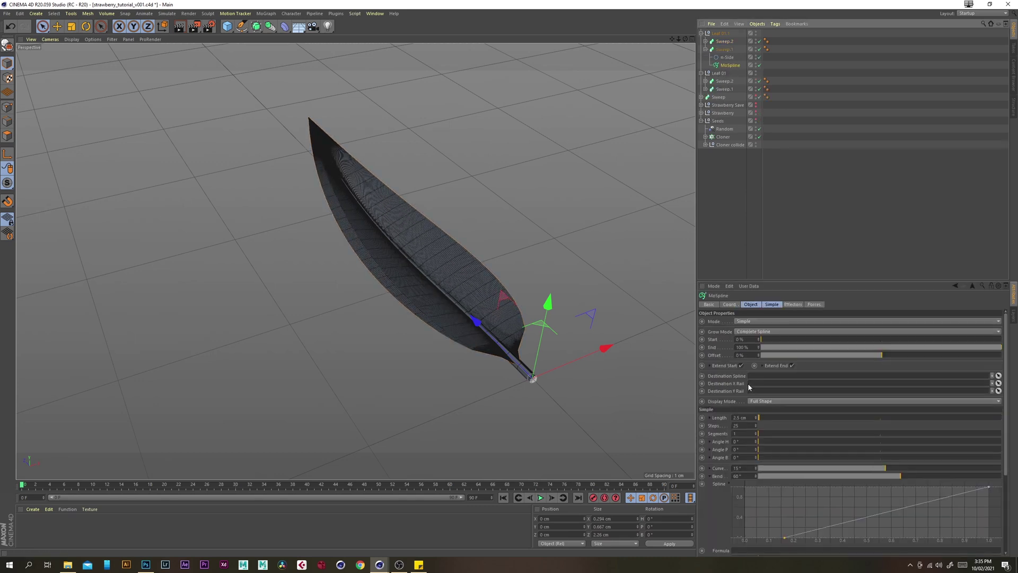
{"action": "left_click", "coordinate": [773, 305]}
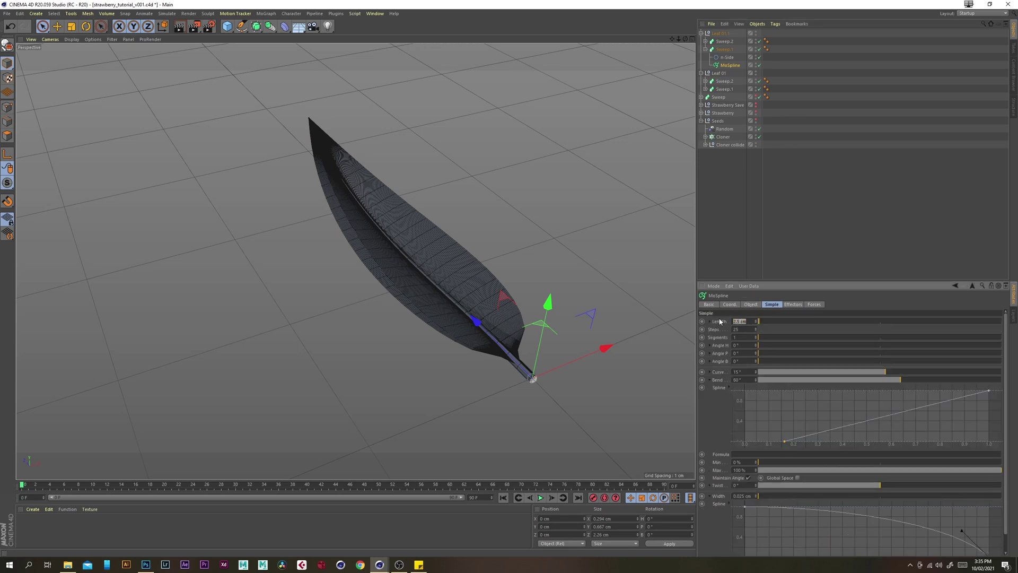
{"action": "type", "text": "2"}
{"action": "key", "text": "Return"}
Set the duplicated leaf's MoSpline Curve to -10° and its Bend to about 68°.
{"action": "left_click_drag", "start_coordinate": [413, 240], "coordinate": [380, 232], "text": "alt"}
{"action": "mouse_move", "coordinate": [888, 375]}
{"action": "left_mouse_down"}
{"action": "mouse_move", "coordinate": [875, 374]}
{"action": "mouse_move", "coordinate": [904, 381]}
{"action": "left_mouse_up"}
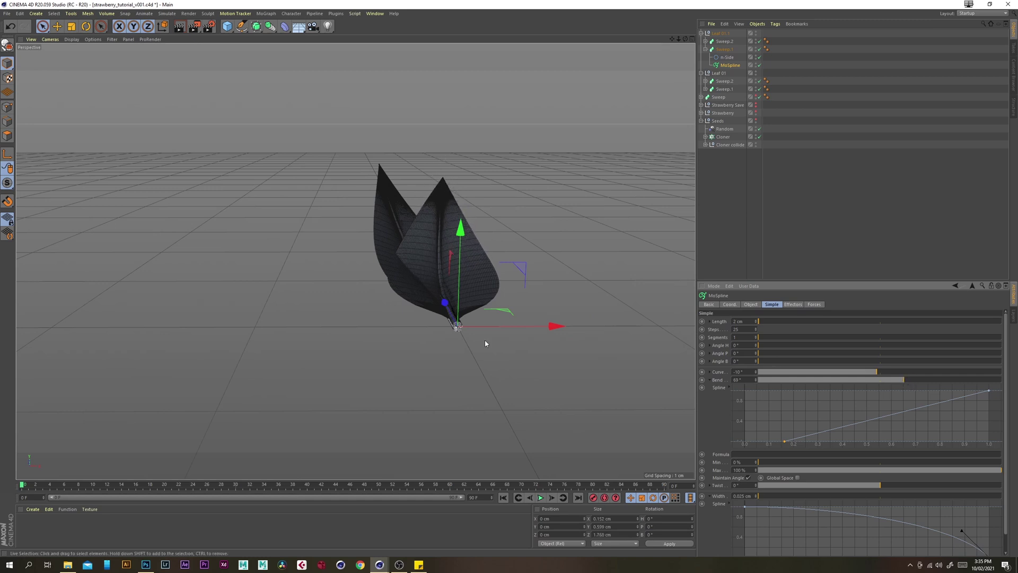
{"action": "left_click_drag", "start_coordinate": [432, 308], "coordinate": [573, 329], "text": "alt"}
{"action": "left_click", "coordinate": [730, 169]}
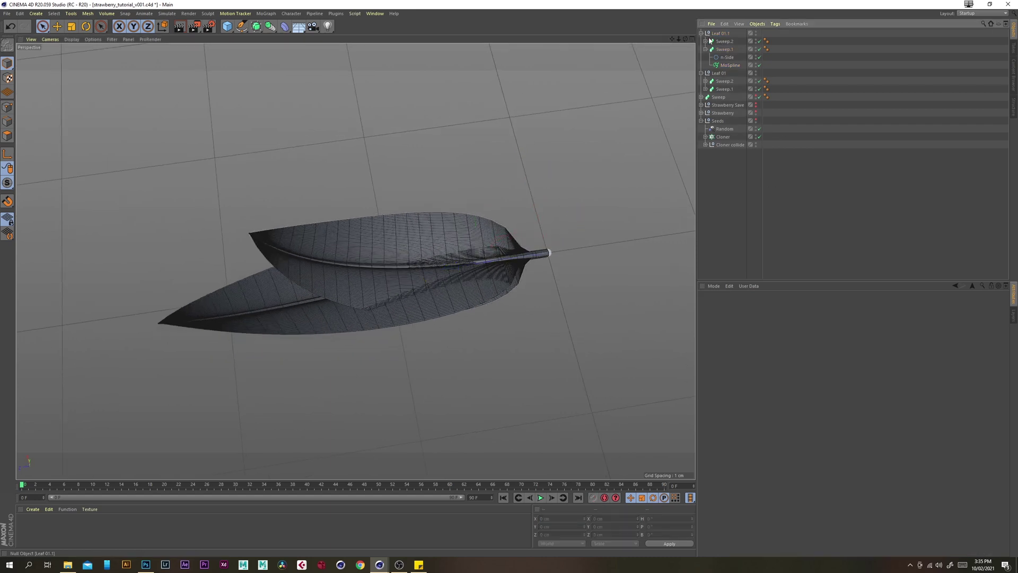
Collapse both leaf groups and rename the duplicate as Leaf 02.
{"action": "left_click", "coordinate": [701, 34]}
{"action": "left_click", "coordinate": [701, 41]}
{"action": "left_click", "coordinate": [722, 33]}
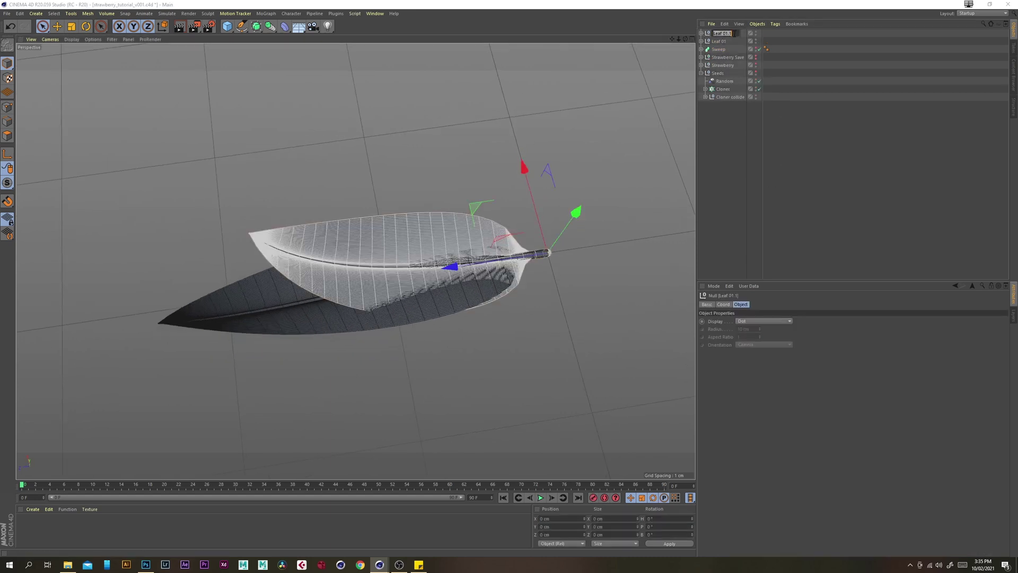
{"action": "type", "text": "2"}
{"action": "key", "text": "Return"}
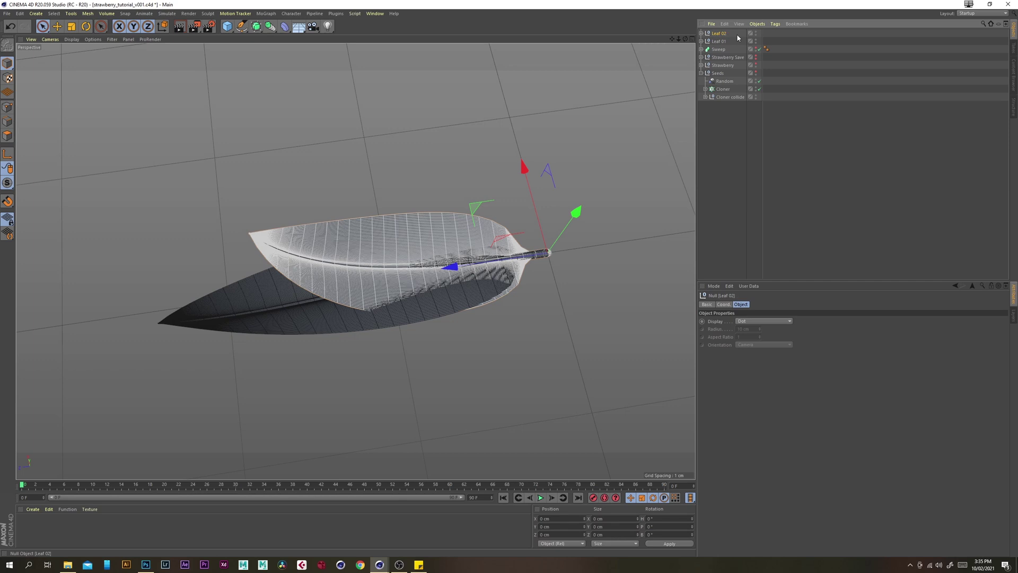
{"action": "left_click", "coordinate": [727, 123]}
{"action": "left_click_drag", "start_coordinate": [434, 215], "coordinate": [366, 186], "text": "alt"}
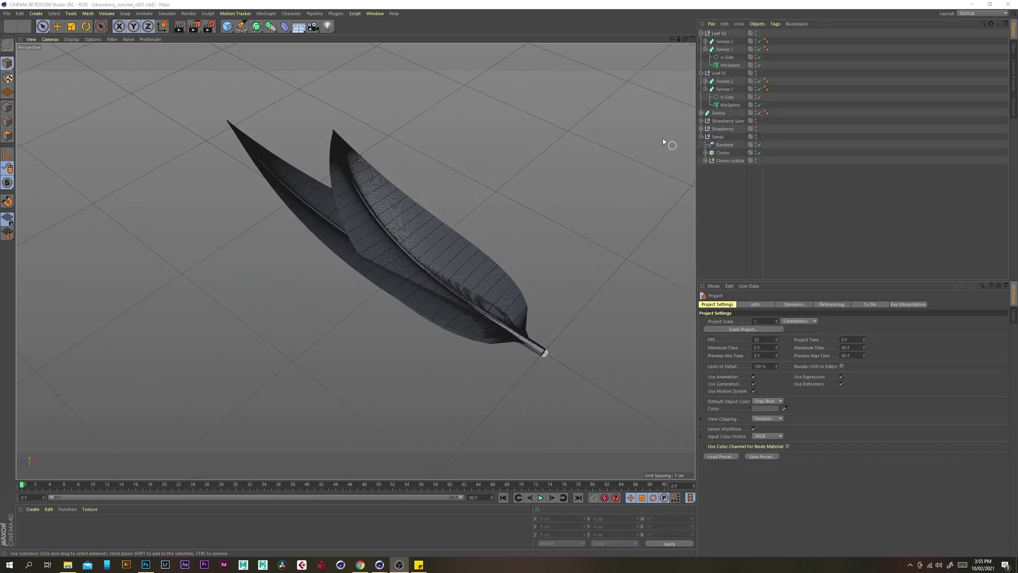
Add a Cloner and place the Leaf 01 and Leaf 02 groups inside it.
{"action": "left_click", "coordinate": [265, 13]}
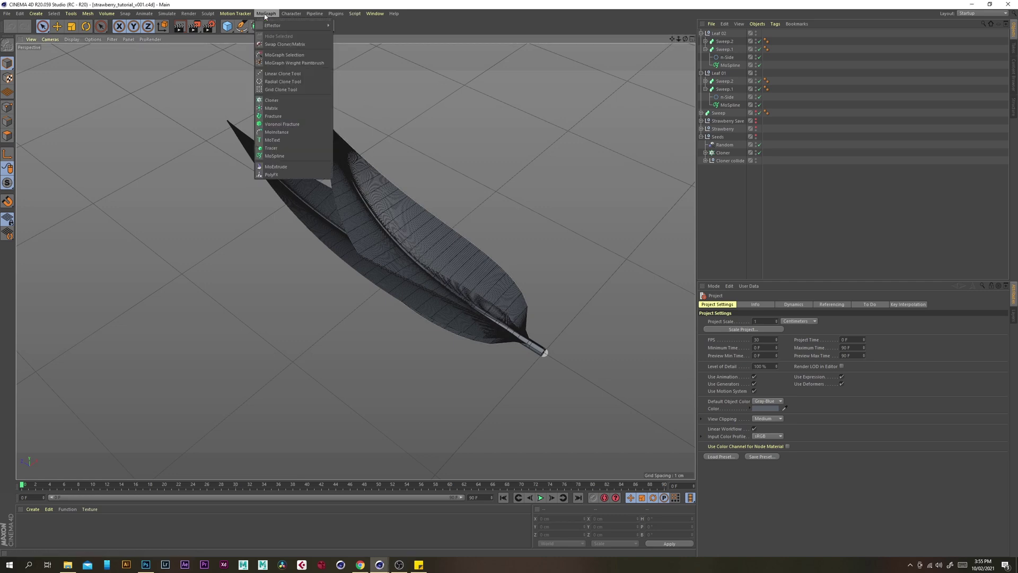
{"action": "left_click", "coordinate": [281, 101]}
{"action": "left_click", "coordinate": [719, 42]}
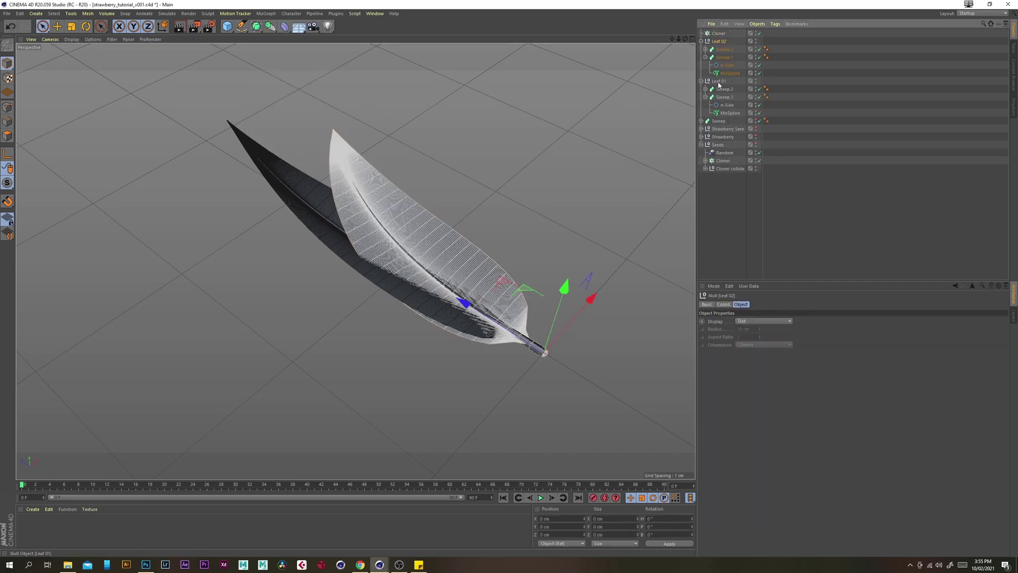
{"action": "left_click", "coordinate": [720, 81], "text": "ctrl"}
{"action": "left_click_drag", "start_coordinate": [721, 37], "coordinate": [720, 33]}
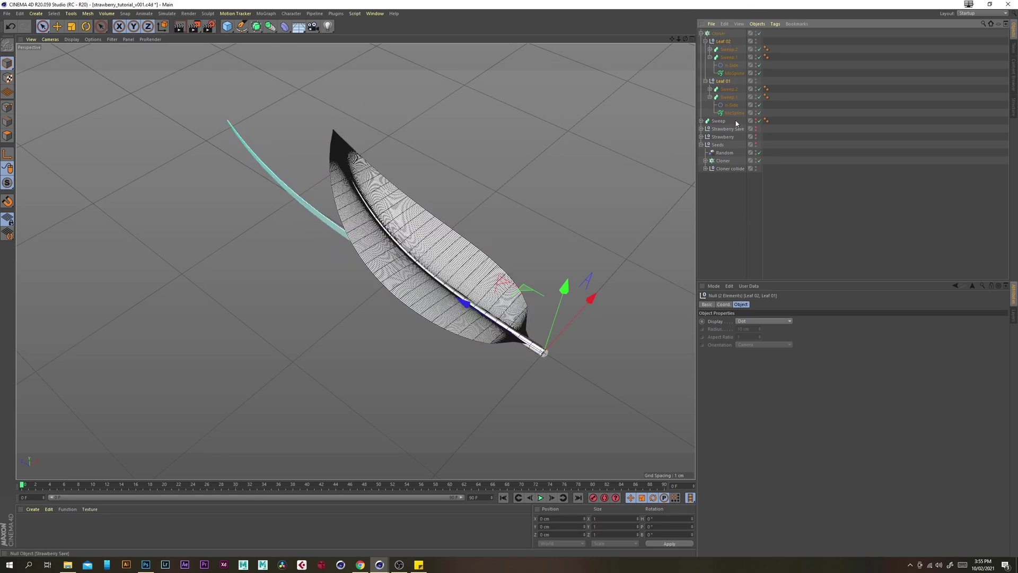
Hide the MoSplines of both leaf groups in the viewport.
{"action": "left_click", "coordinate": [756, 112]}
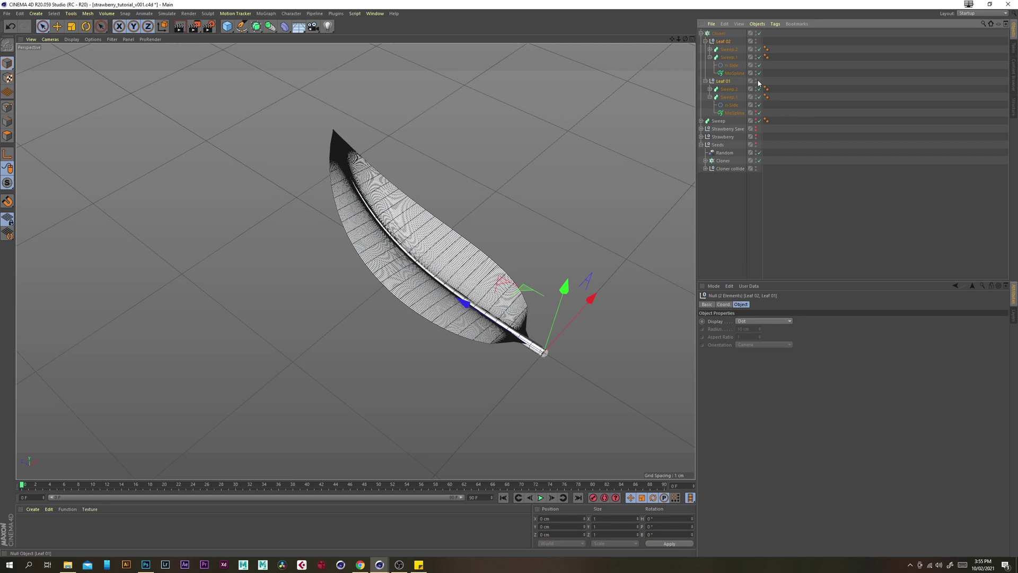
{"action": "left_click", "coordinate": [757, 72]}
{"action": "left_click", "coordinate": [731, 237]}
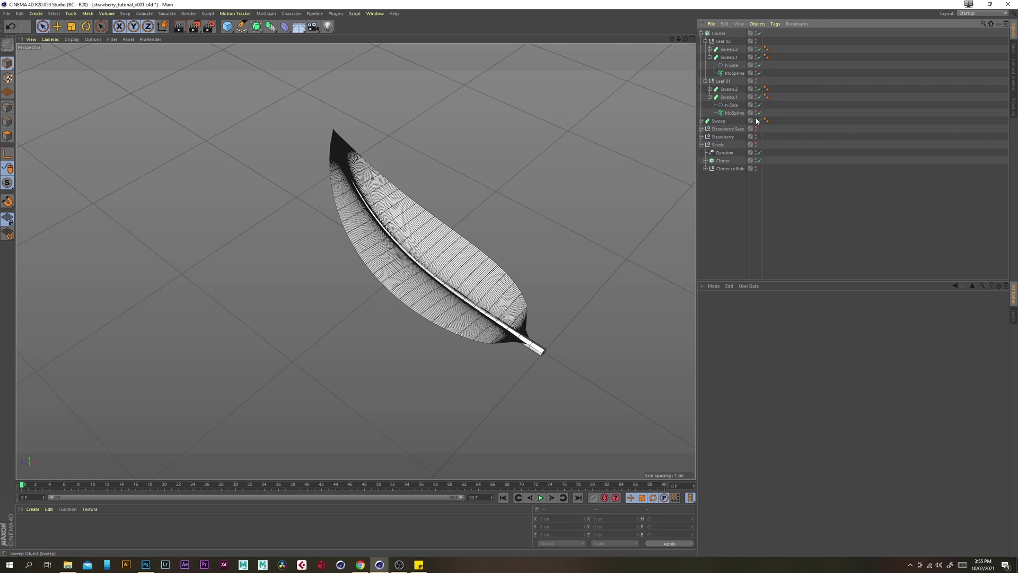
Show the Strawberry and Seeds groups in the viewport and rename the stem's Sweep as Stem.
{"action": "left_click", "coordinate": [757, 135]}
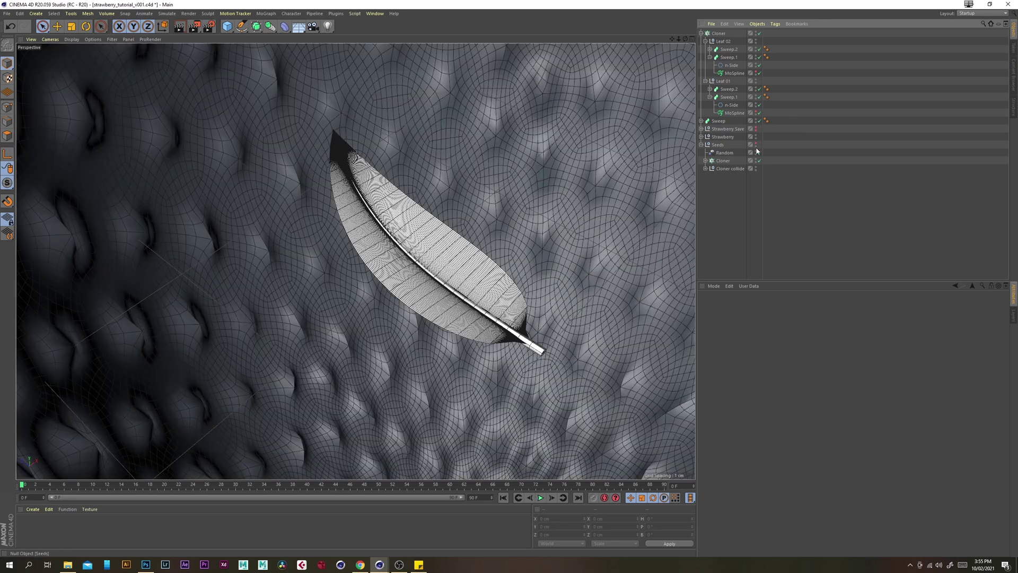
{"action": "double_click", "coordinate": [719, 121]}
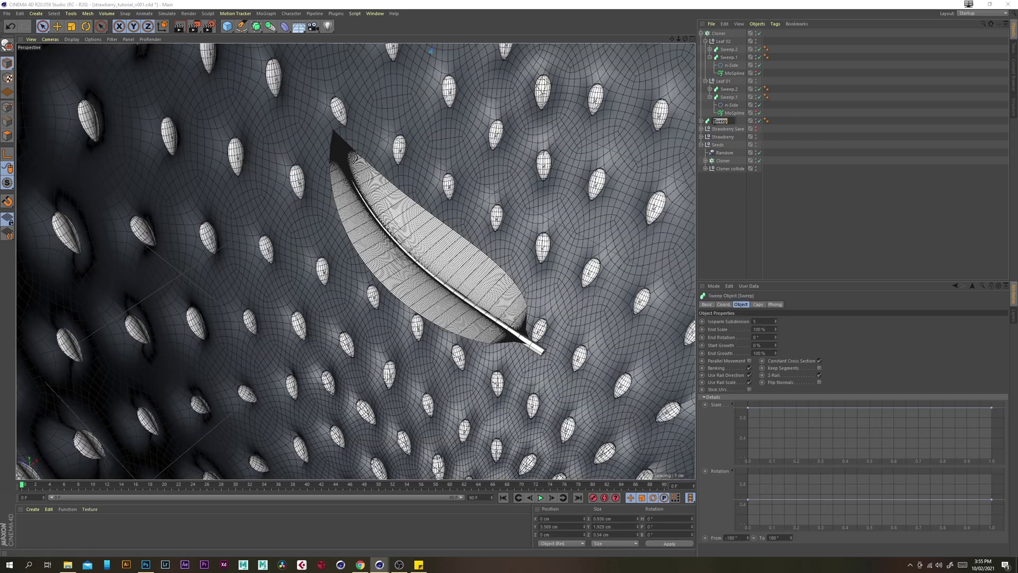
{"action": "type", "text": "Stem"}
{"action": "key", "text": "Return"}
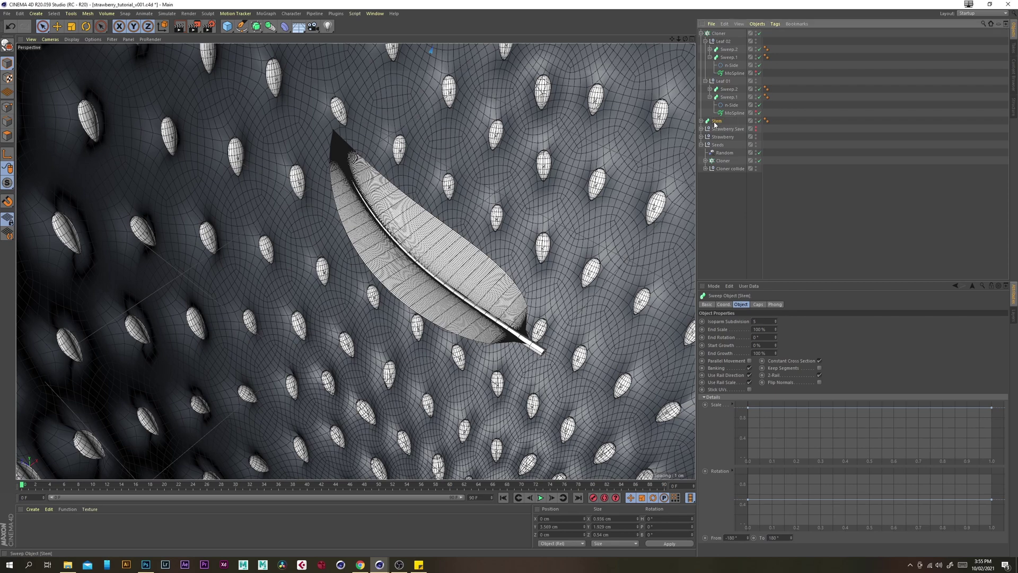
Set the leaf Cloner to Object mode and distribute its clones along the MoSpline inside Stem.
{"action": "scroll", "coordinate": [393, 221], "scroll_direction": "down", "scroll_amount": 5}
{"action": "middle_click_drag", "start_coordinate": [436, 225], "coordinate": [388, 350], "text": "alt"}
{"action": "left_click_drag", "start_coordinate": [414, 270], "coordinate": [441, 250], "text": "alt"}
{"action": "scroll", "coordinate": [424, 246], "scroll_direction": "up", "scroll_amount": 2}
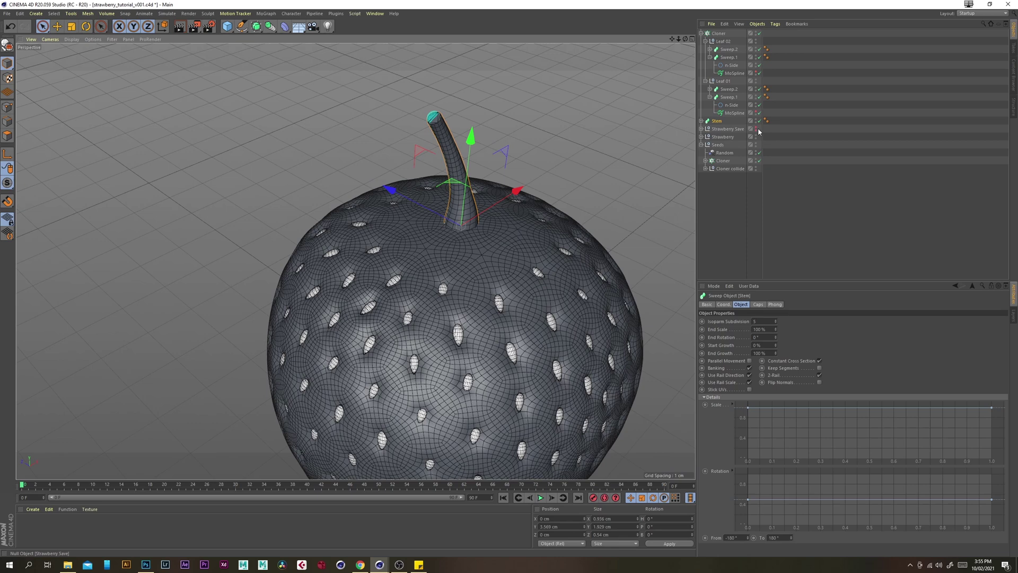
{"action": "left_click", "coordinate": [702, 122]}
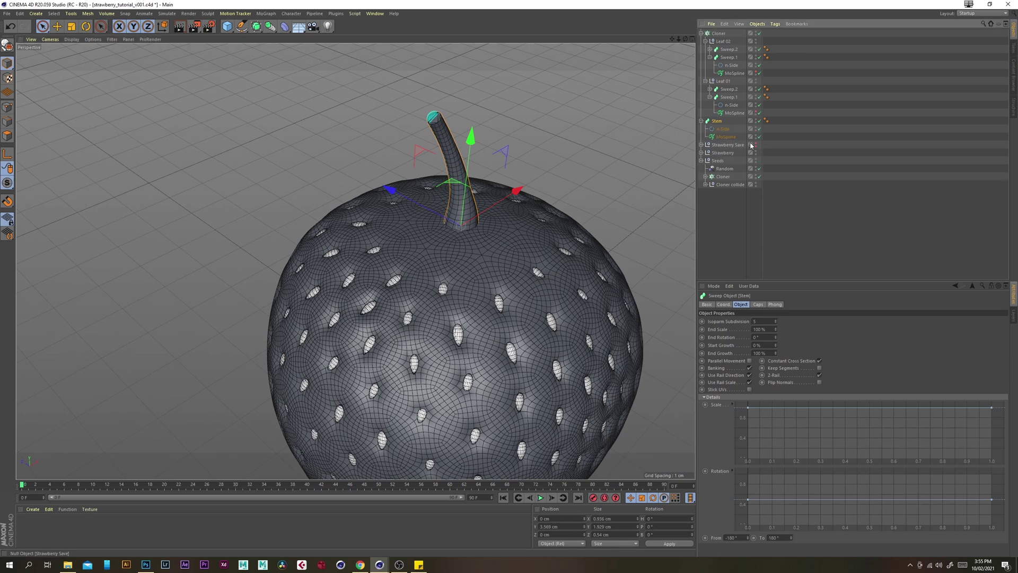
{"action": "left_click_drag", "start_coordinate": [482, 228], "coordinate": [475, 251], "text": "alt"}
{"action": "middle_click_drag", "start_coordinate": [474, 251], "coordinate": [474, 285], "text": "alt"}
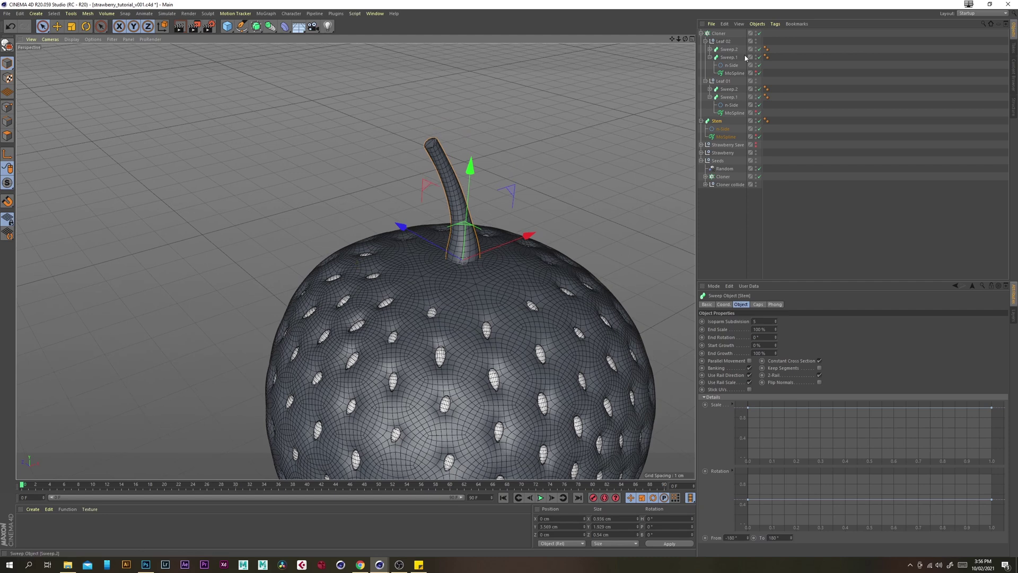
{"action": "left_click", "coordinate": [718, 34]}
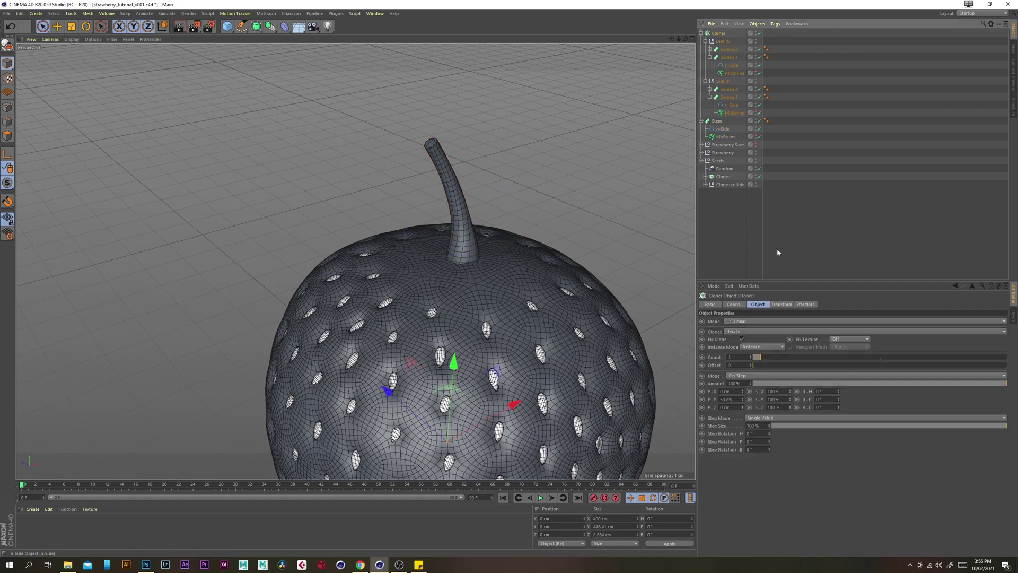
{"action": "left_click", "coordinate": [741, 322]}
{"action": "left_click", "coordinate": [752, 330]}
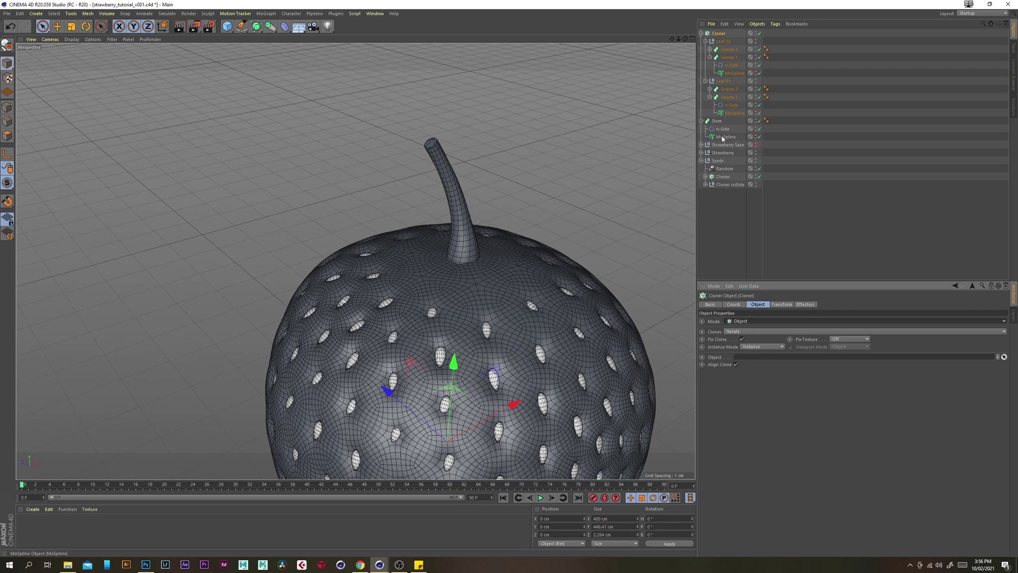
{"action": "left_click_drag", "start_coordinate": [727, 139], "coordinate": [757, 360]}
{"action": "left_click_drag", "start_coordinate": [457, 286], "coordinate": [446, 342], "text": "alt"}
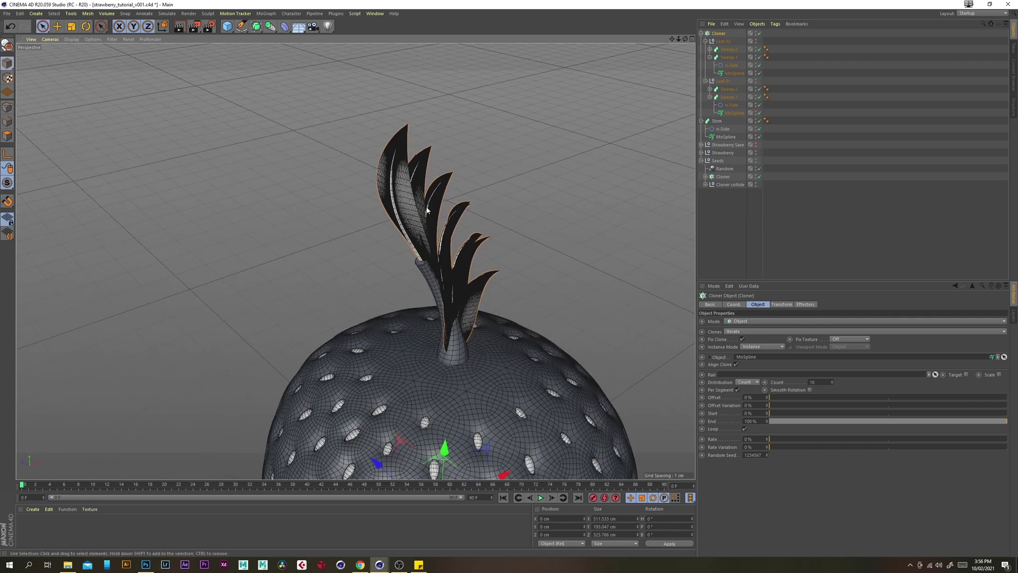
Set the leaf Cloner's Transform rotation to H 180° and P 90°.
{"action": "left_click", "coordinate": [777, 306]}
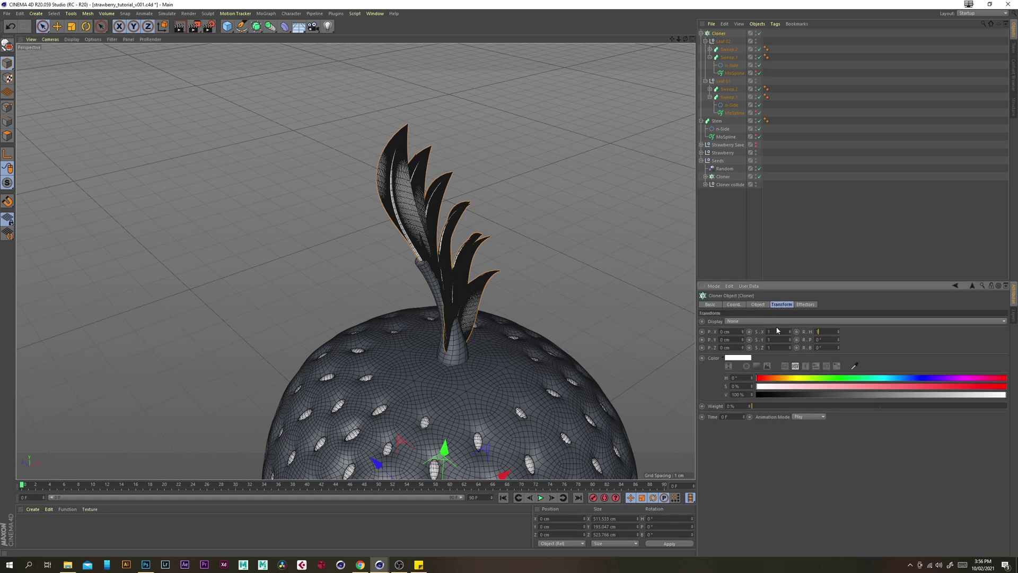
{"action": "key", "text": "Tab"}
{"action": "type", "text": "90"}
{"action": "key", "text": "Return"}
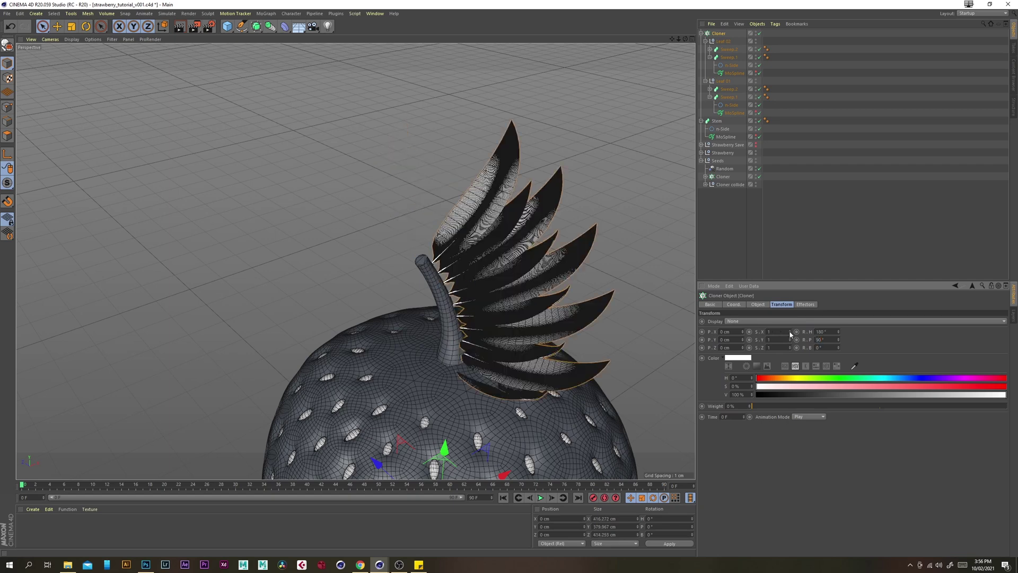
{"action": "left_click_drag", "start_coordinate": [535, 348], "coordinate": [531, 311], "text": "alt"}
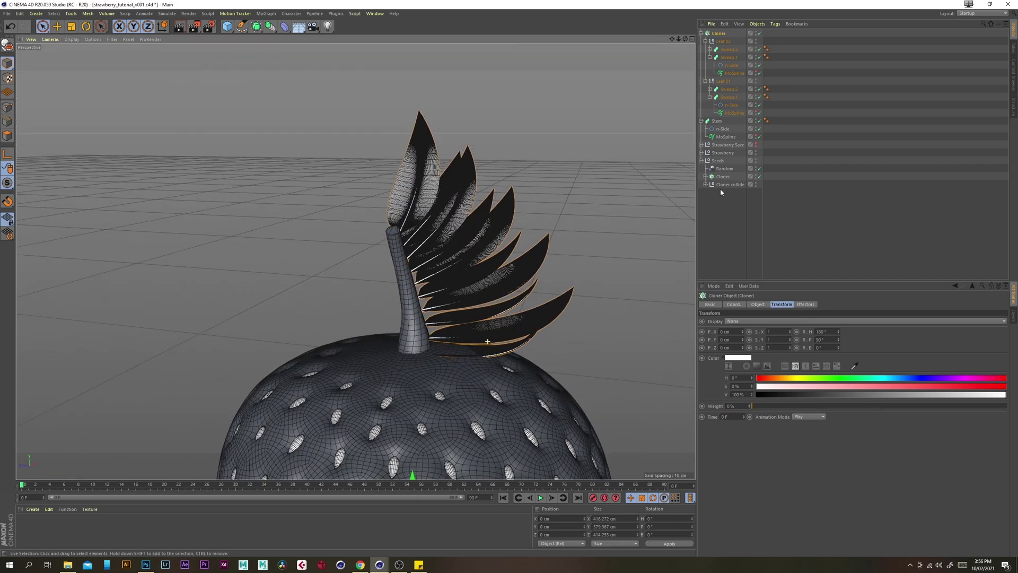
Set both the Start and End of the leaf Cloner's distribution along the stem spline to 4.5%.
{"action": "left_click", "coordinate": [757, 304]}
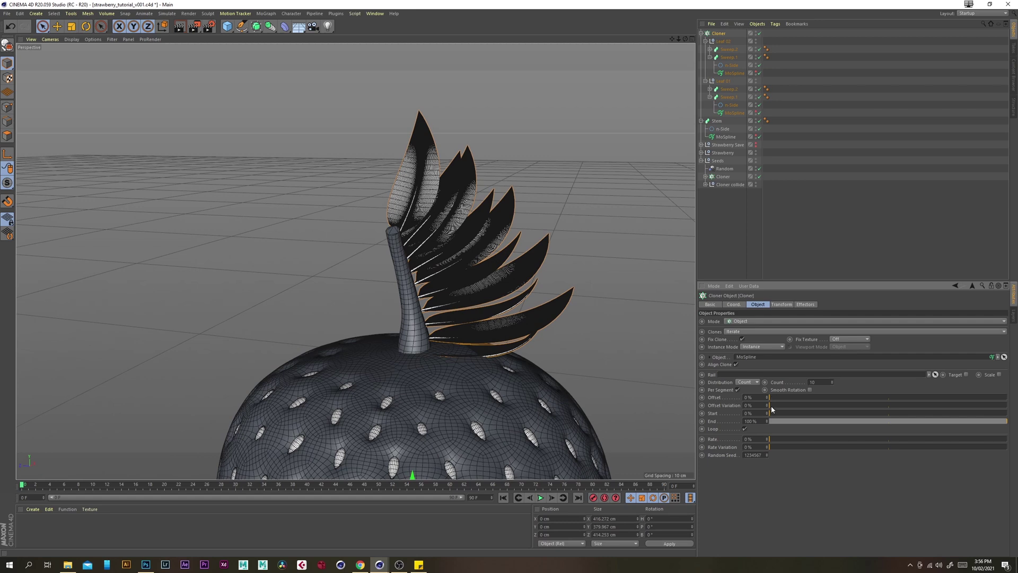
{"action": "left_click_drag", "start_coordinate": [773, 416], "coordinate": [778, 417]}
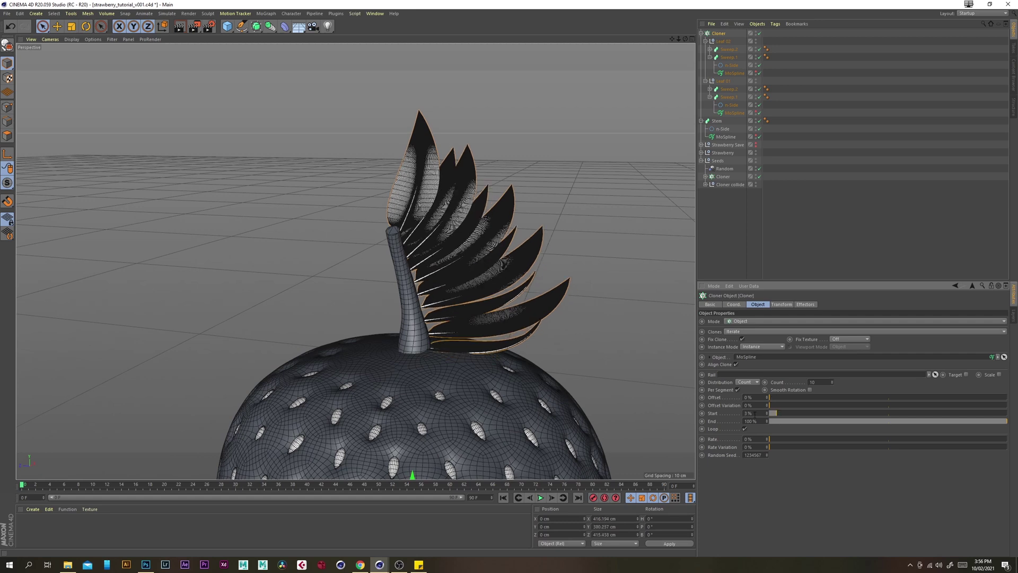
{"action": "type", "text": "4.5"}
{"action": "key", "text": "Tab"}
{"action": "type", "text": "4"}
{"action": "key", "text": "Return"}
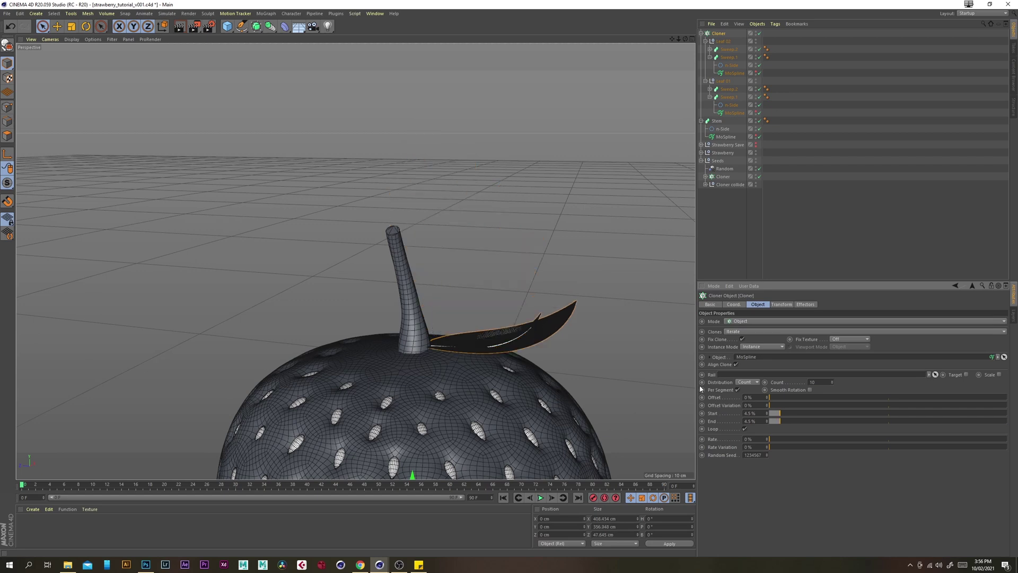
{"action": "left_click_drag", "start_coordinate": [573, 350], "coordinate": [493, 399], "text": "alt"}
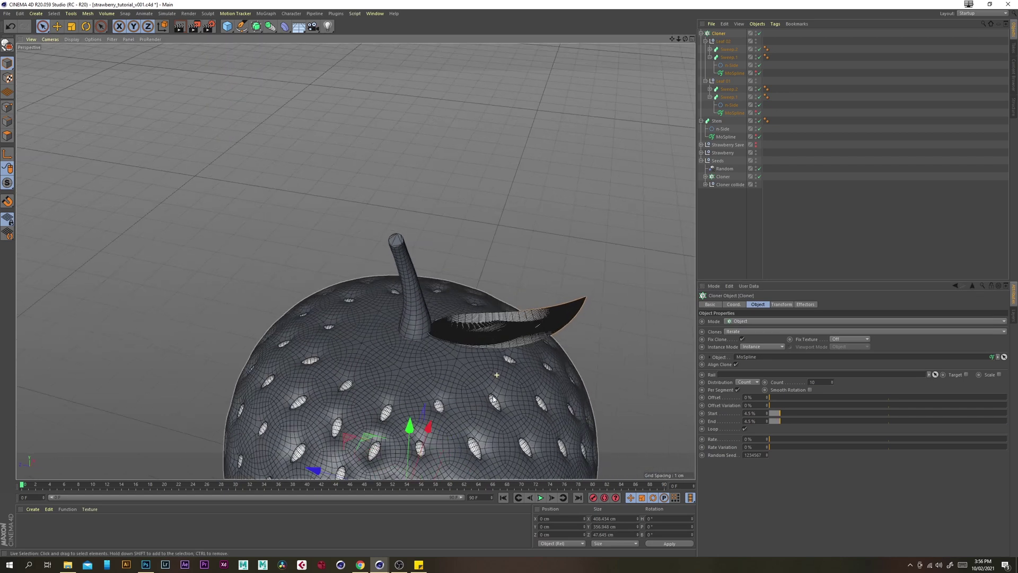
{"action": "left_click_drag", "start_coordinate": [490, 324], "coordinate": [496, 310], "text": "alt"}
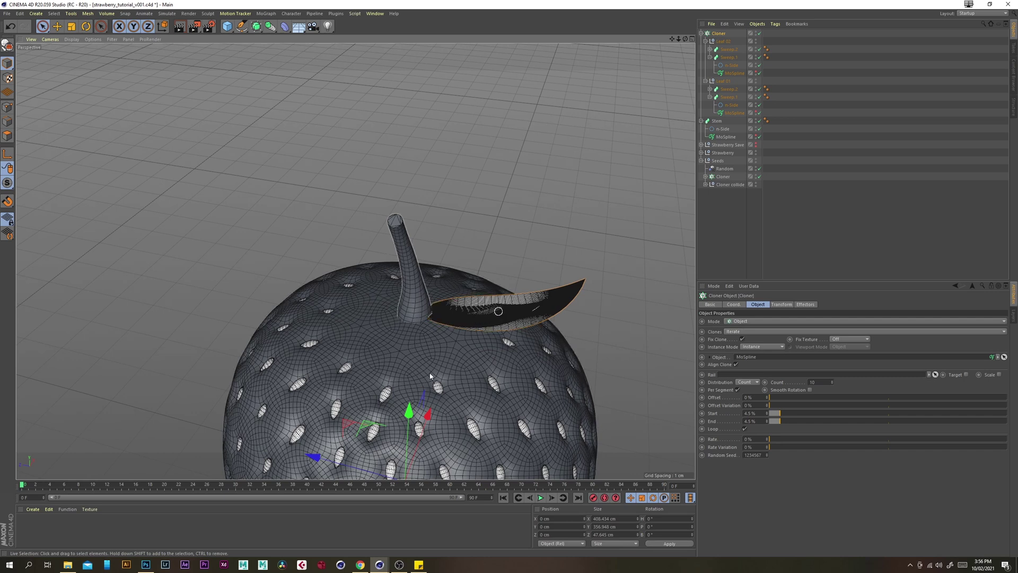
Add a Step effector to the leaf Cloner and change its spline curve to a straight linear ramp.
{"action": "left_click", "coordinate": [262, 14]}
{"action": "mouse_move", "coordinate": [297, 25]}
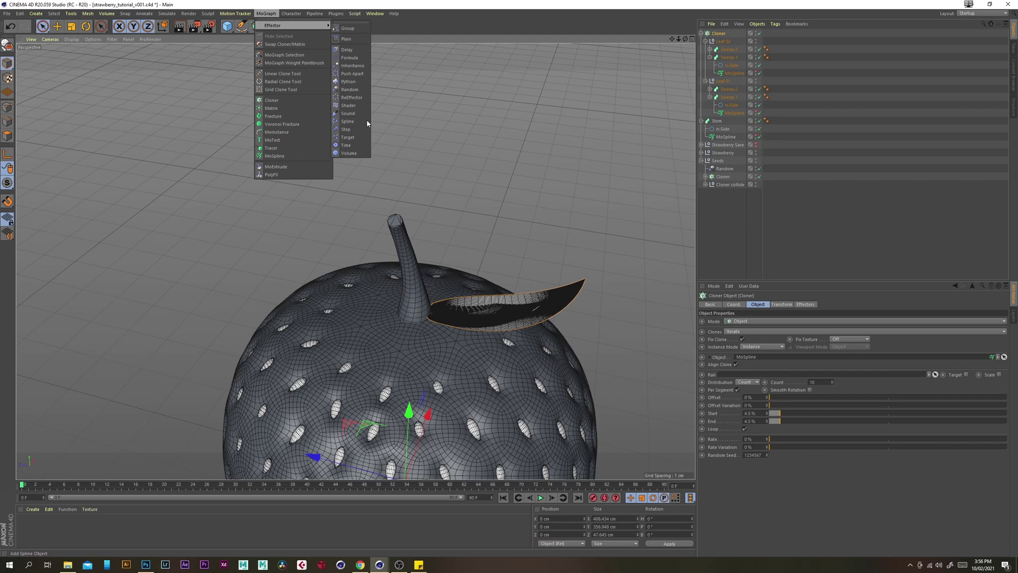
{"action": "left_click", "coordinate": [357, 132]}
{"action": "right_click", "coordinate": [834, 355]}
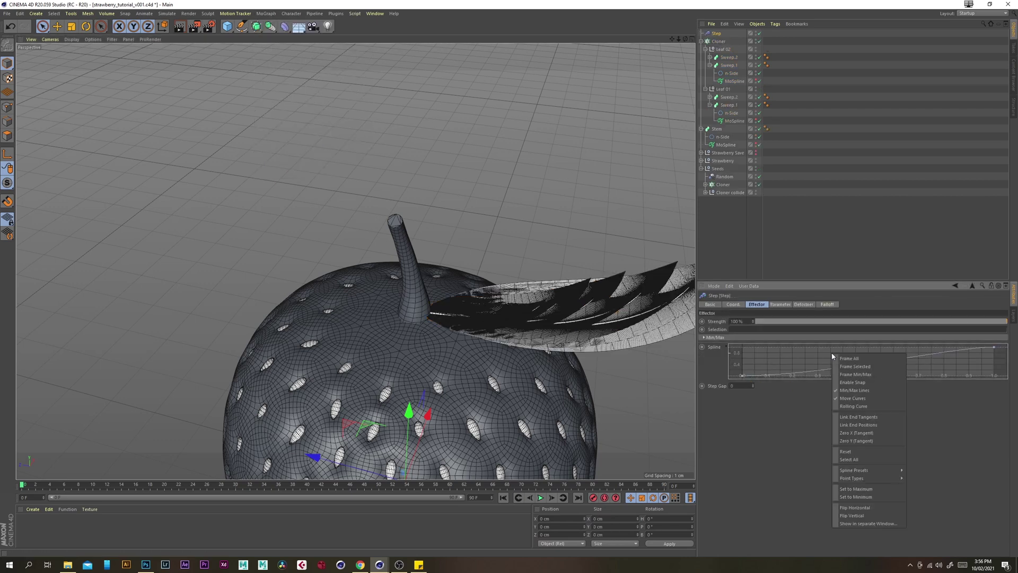
{"action": "left_click", "coordinate": [922, 473]}
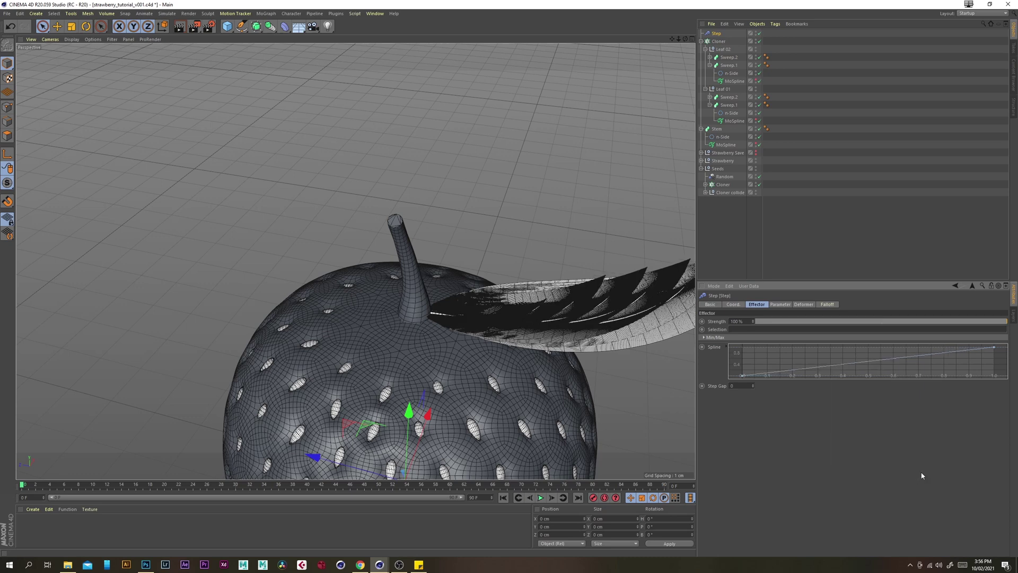
{"action": "left_click_drag", "start_coordinate": [499, 312], "coordinate": [452, 327], "text": "alt"}
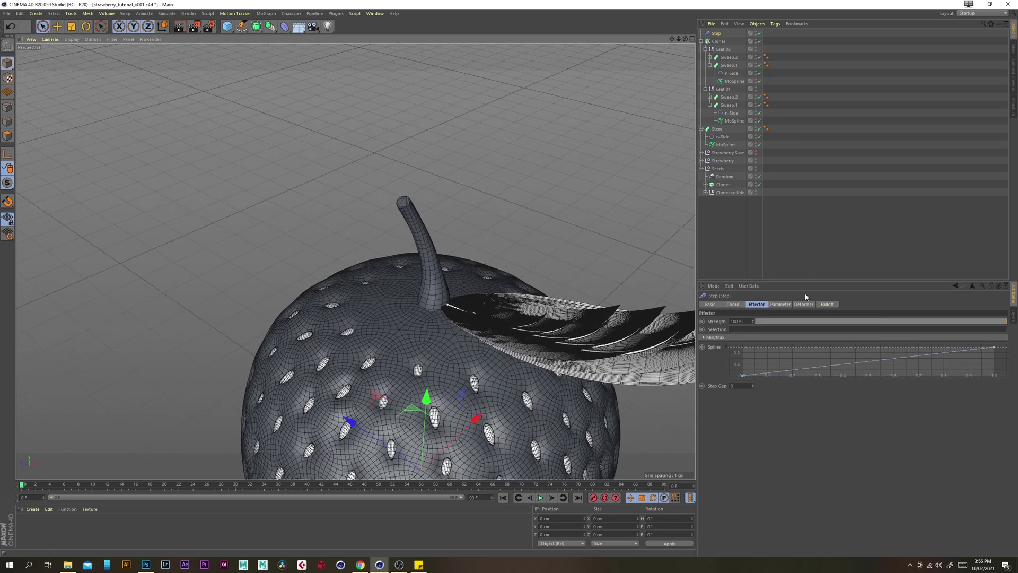
Turn off Scale on the Step effector, enable Rotation and set its heading (R.H) to 315°.
{"action": "left_click", "coordinate": [779, 305]}
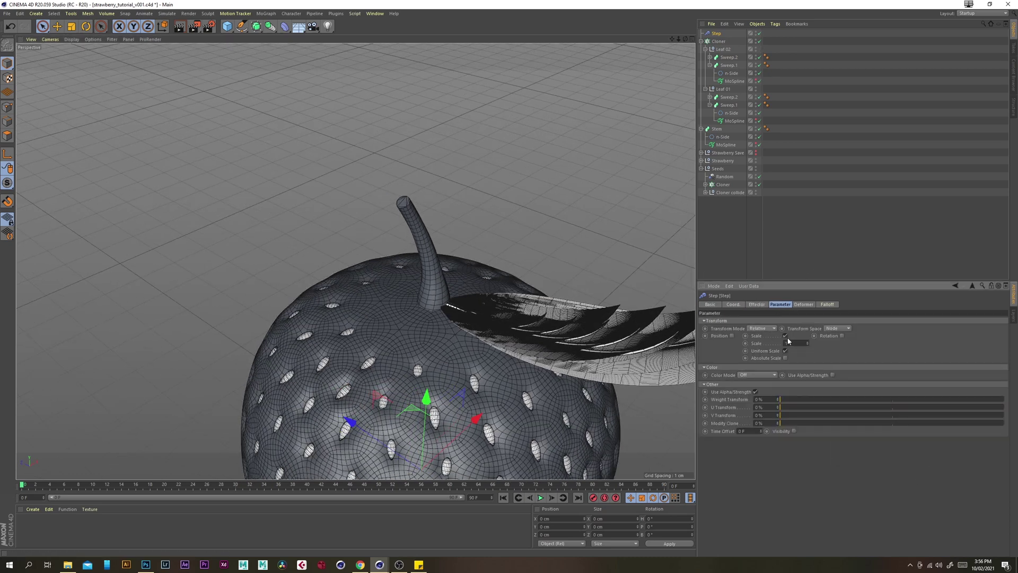
{"action": "left_click", "coordinate": [785, 336]}
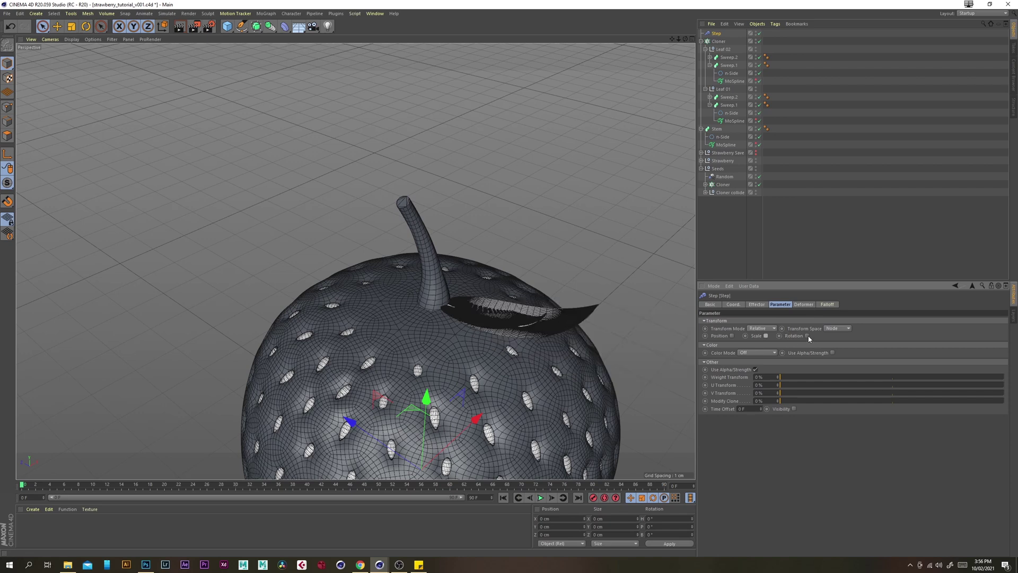
{"action": "left_click", "coordinate": [808, 336]}
{"action": "left_click_drag", "start_coordinate": [831, 341], "coordinate": [952, 341]}
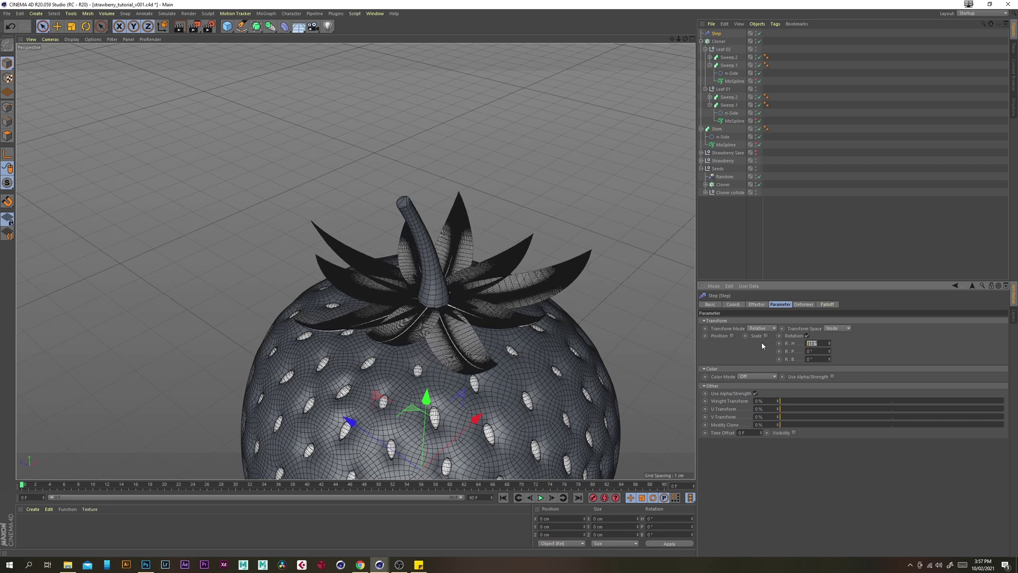
{"action": "type", "text": "15"}
{"action": "key", "text": "Return"}
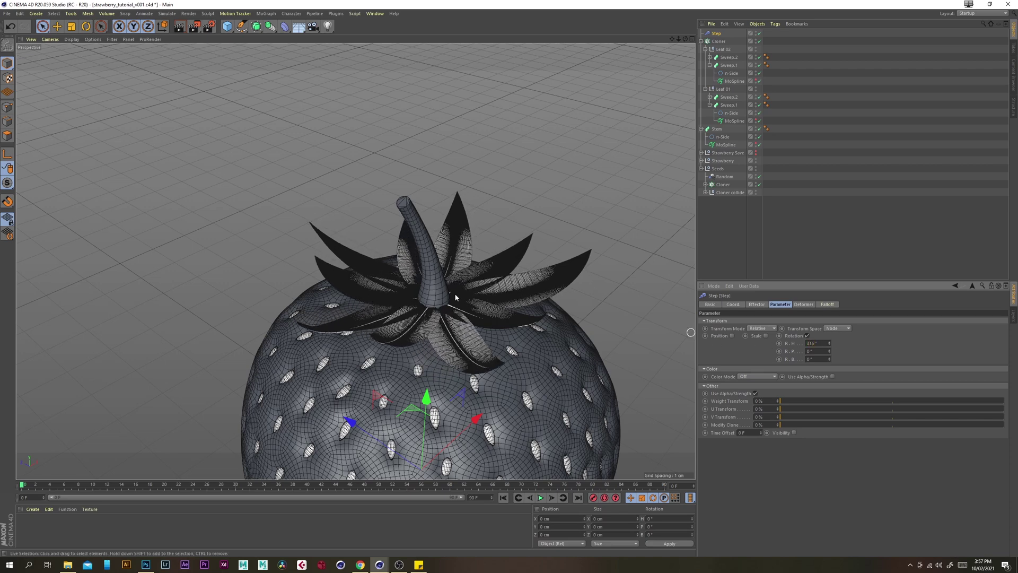
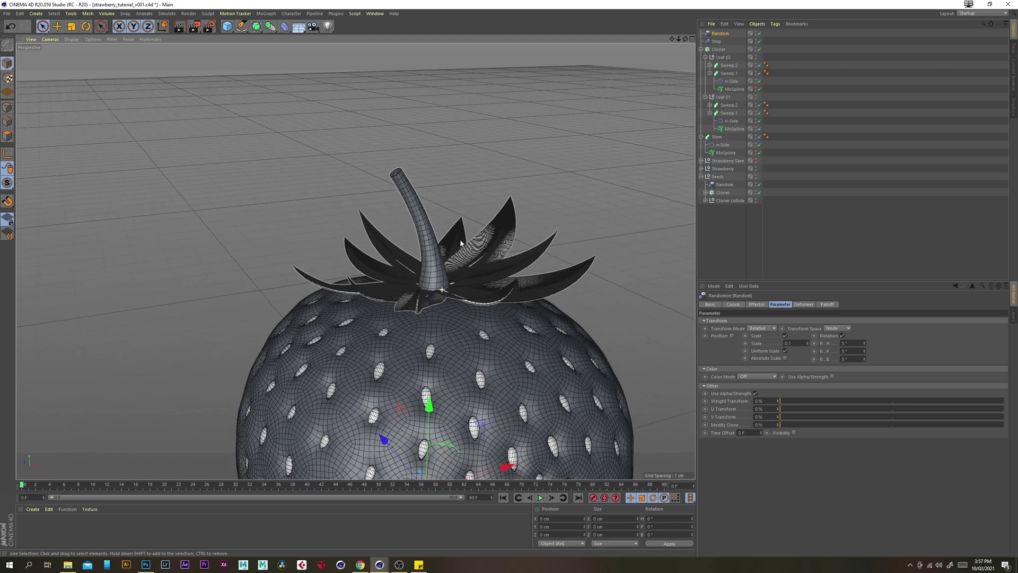
Group the leaves' Random and Step effectors, their Cloner and the Stem sweep under a new Null named Stem.
{"action": "left_click", "coordinate": [701, 49]}
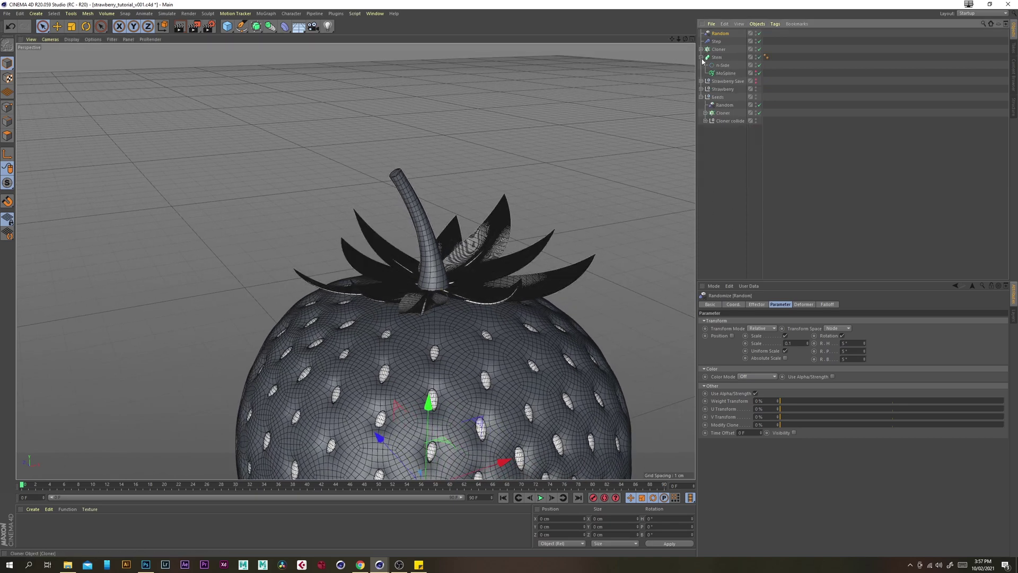
{"action": "left_click", "coordinate": [701, 57]}
{"action": "left_click_drag", "start_coordinate": [227, 26], "coordinate": [241, 37]}
{"action": "left_click", "coordinate": [715, 42]}
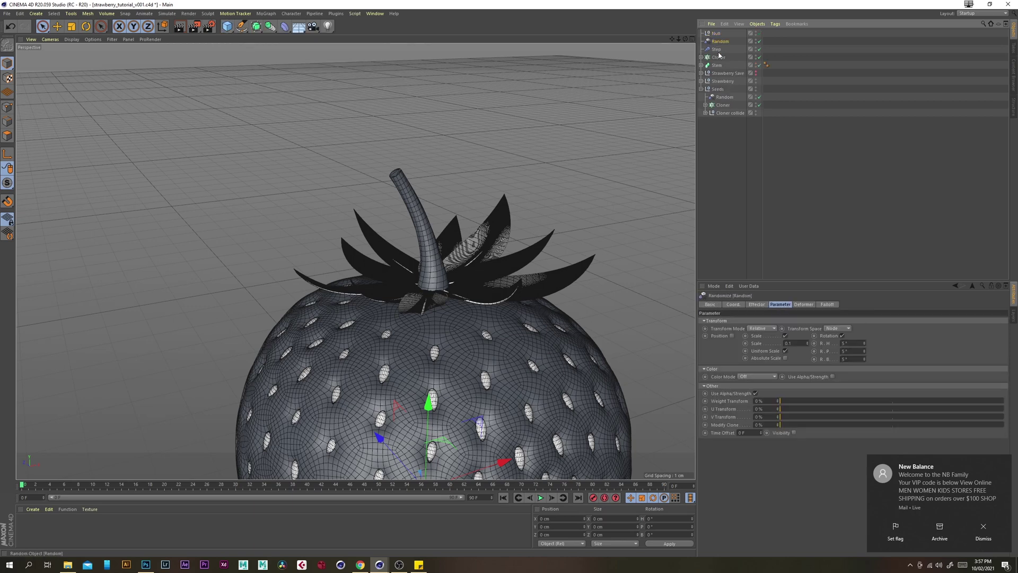
{"action": "left_click", "coordinate": [717, 65], "text": "shift"}
{"action": "left_click_drag", "start_coordinate": [719, 42], "coordinate": [718, 33]}
{"action": "double_click", "coordinate": [719, 33]}
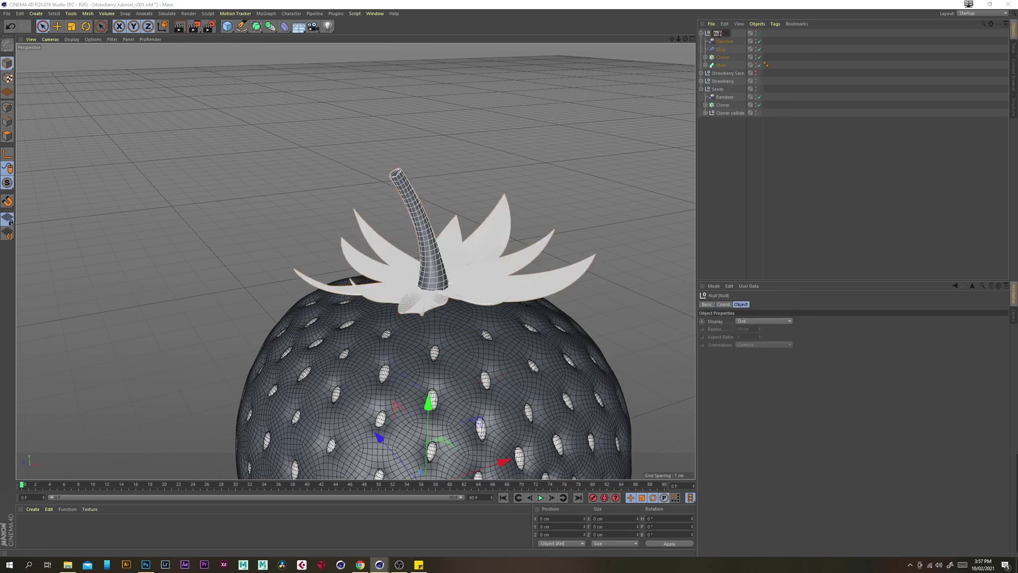
{"action": "type", "text": "Stem"}
{"action": "key", "text": "Return"}
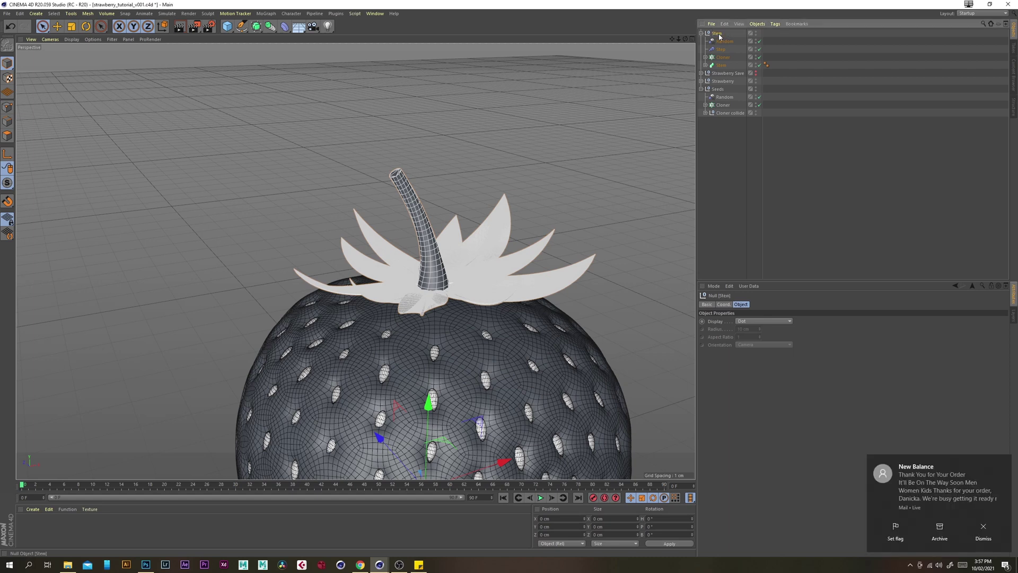
Add a Displacer deformer and place it as the last child inside the Stem null.
{"action": "left_click", "coordinate": [736, 154]}
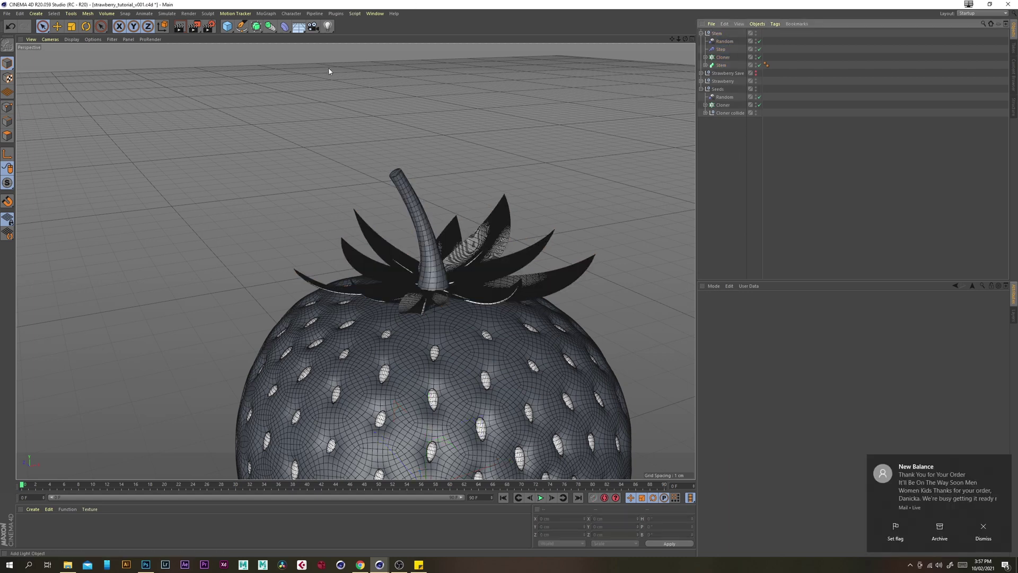
{"action": "left_click", "coordinate": [285, 26]}
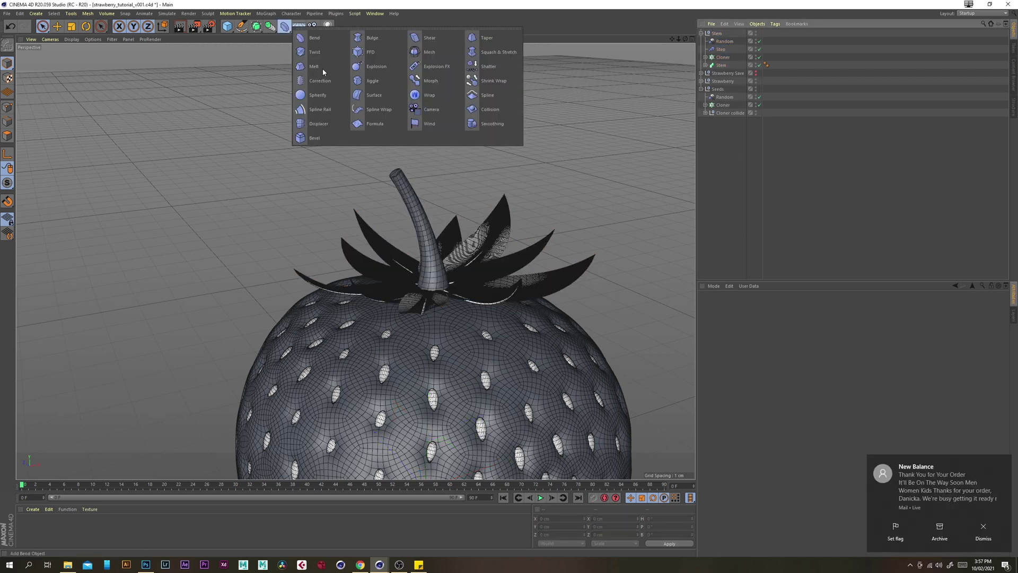
{"action": "left_click", "coordinate": [319, 124]}
{"action": "left_click_drag", "start_coordinate": [723, 34], "coordinate": [723, 78]}
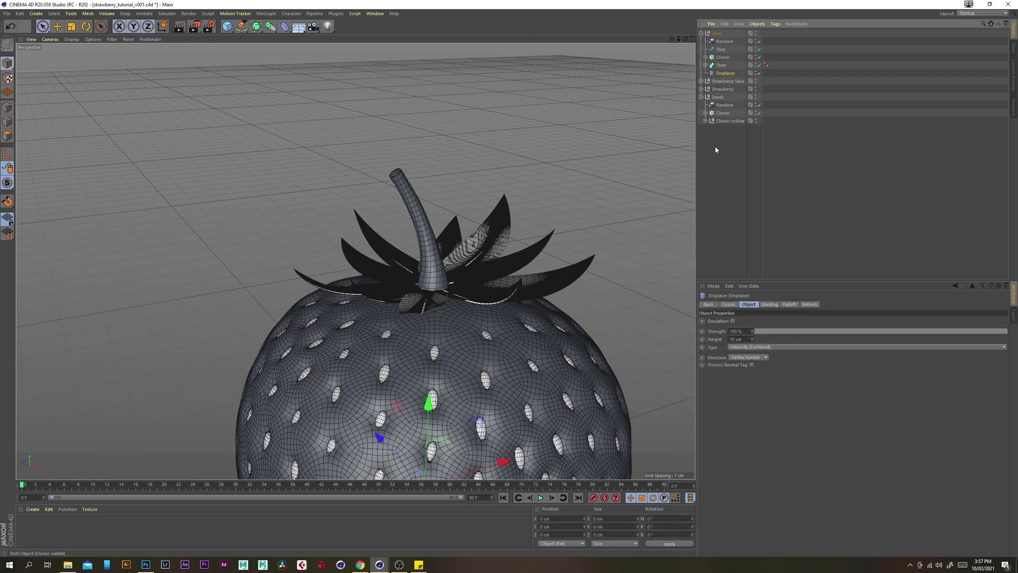
Load a Noise shader into the Displacer's shading and set the noise's Global Scale to 5%.
{"action": "left_click", "coordinate": [769, 305]}
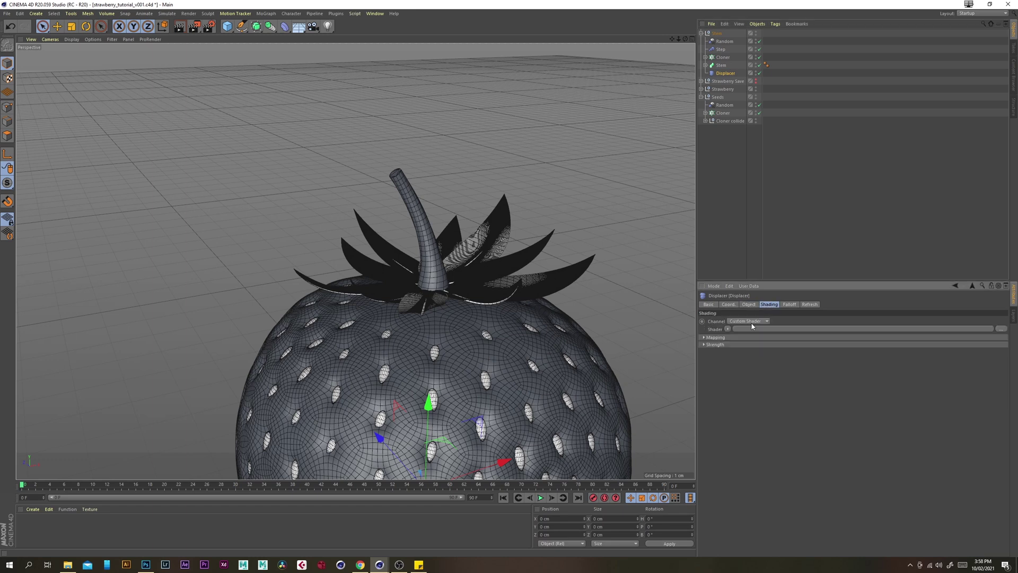
{"action": "left_click", "coordinate": [728, 329]}
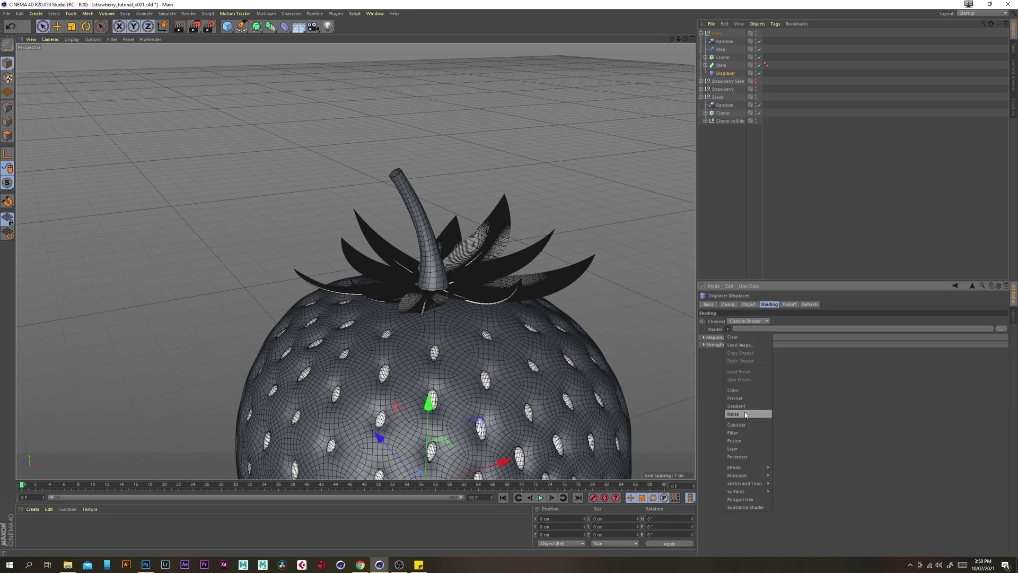
{"action": "left_click", "coordinate": [746, 415]}
{"action": "left_click", "coordinate": [735, 348]}
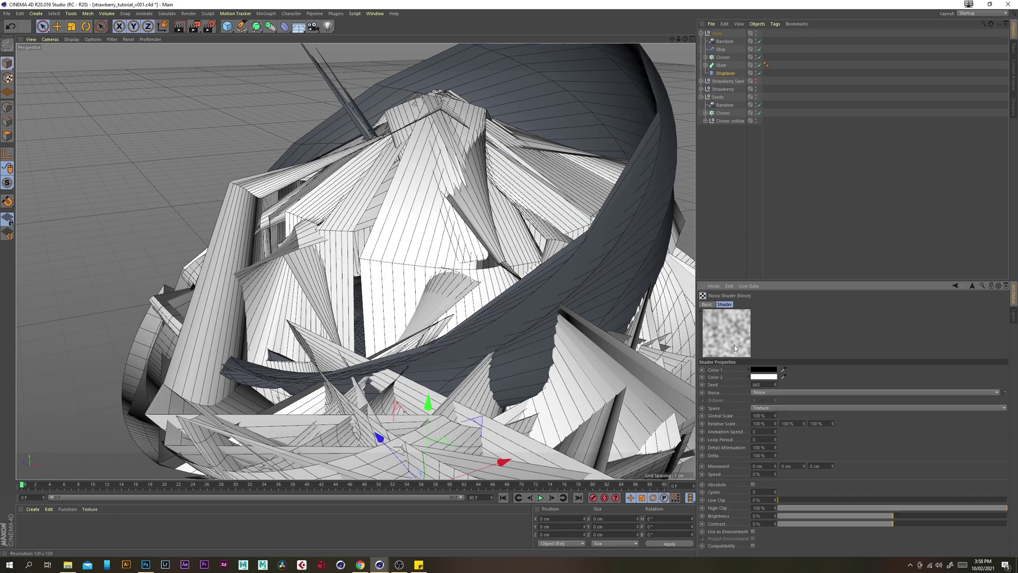
{"action": "left_click", "coordinate": [770, 415]}
{"action": "type", "text": "5"}
{"action": "key", "text": "Return"}
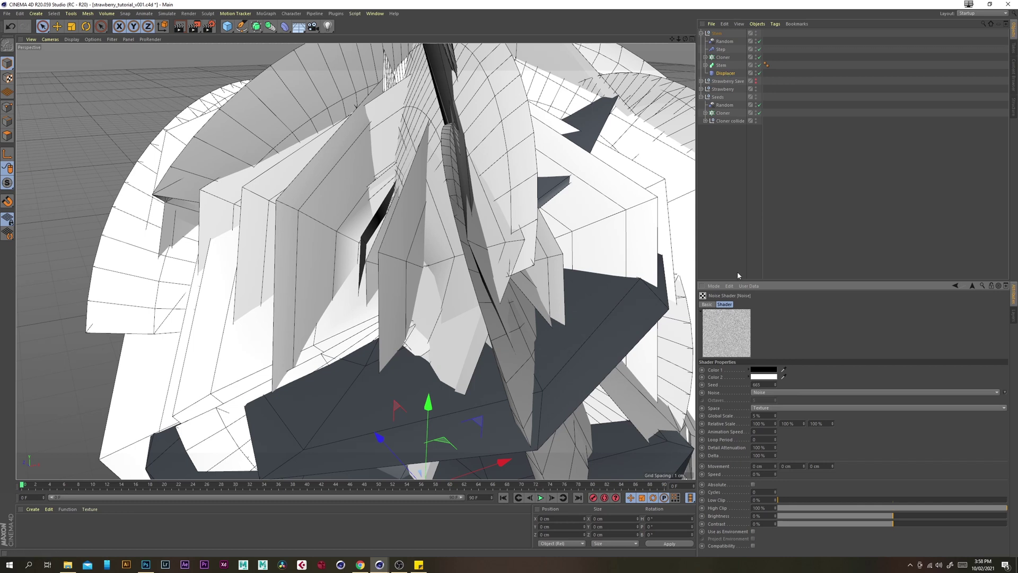
Set the Displacer's Height to 0.1 cm.
{"action": "left_click", "coordinate": [726, 73]}
{"action": "left_click", "coordinate": [749, 304]}
{"action": "double_click", "coordinate": [738, 339]}
{"action": "type", "text": "0.1"}
{"action": "key", "text": "Return"}
{"action": "left_click_drag", "start_coordinate": [473, 291], "coordinate": [534, 290], "text": "alt"}
{"action": "left_click_drag", "start_coordinate": [469, 309], "coordinate": [489, 287], "text": "alt"}
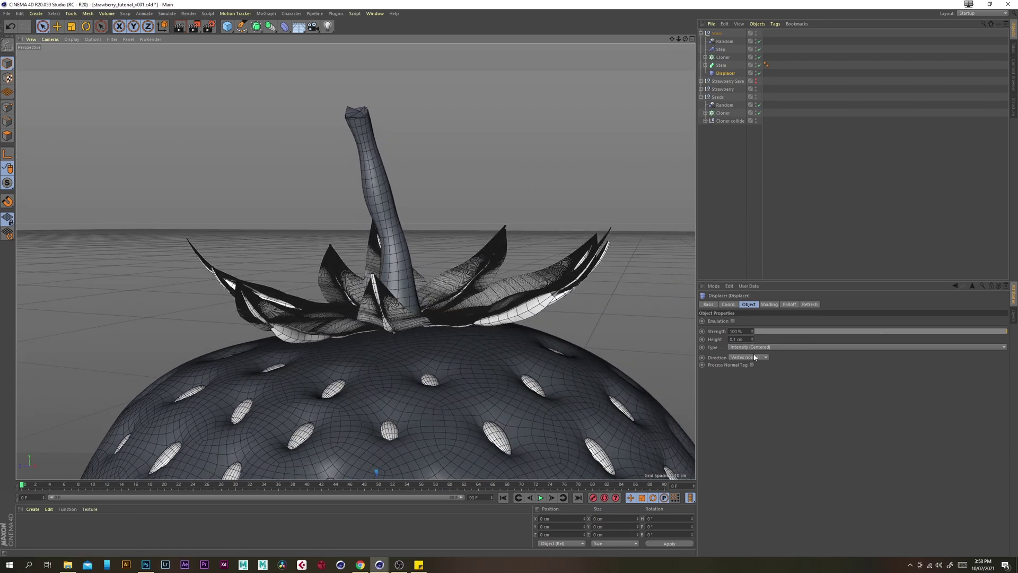
Change the Displacer's Direction to Spherical and deselect the Displacer.
{"action": "left_click", "coordinate": [755, 357]}
{"action": "left_click", "coordinate": [757, 379]}
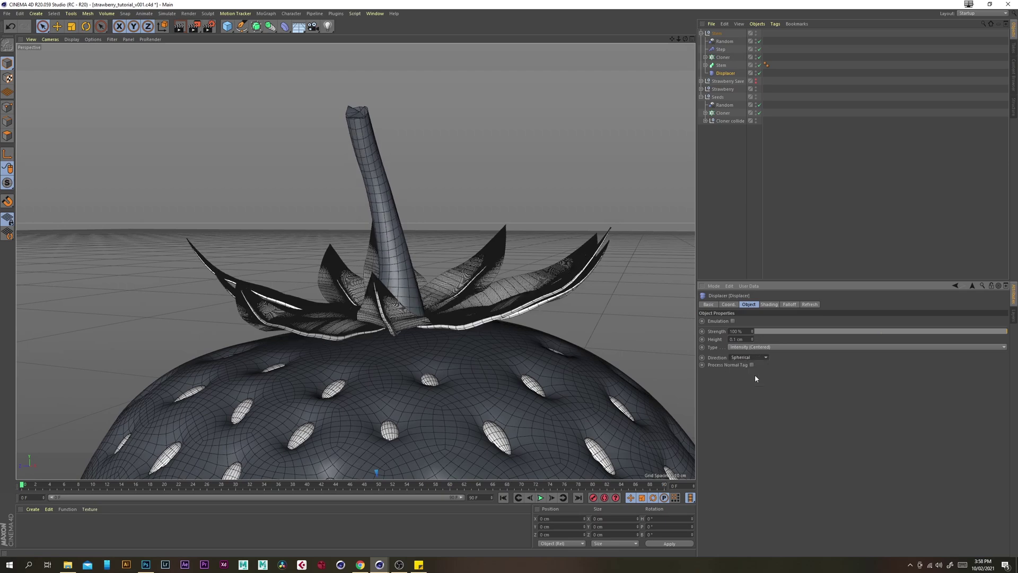
{"action": "left_click_drag", "start_coordinate": [495, 324], "coordinate": [470, 336], "text": "alt"}
{"action": "right_click_drag", "start_coordinate": [518, 326], "coordinate": [509, 283], "text": "alt"}
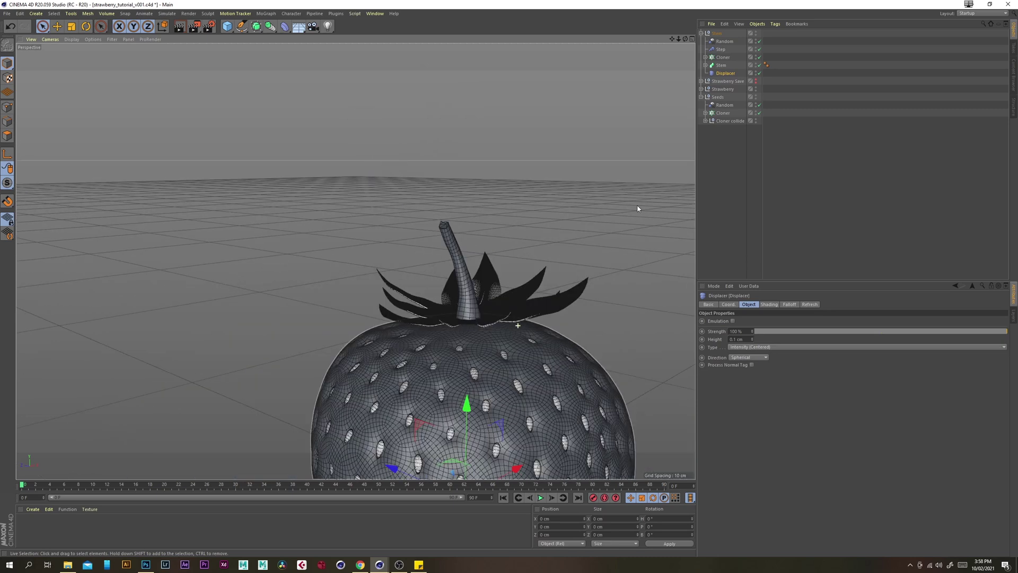
{"action": "left_click", "coordinate": [727, 169]}
Switch the perspective viewport's display to Gouraud Shading without lines.
{"action": "left_click_drag", "start_coordinate": [516, 310], "coordinate": [334, 159], "text": "alt"}
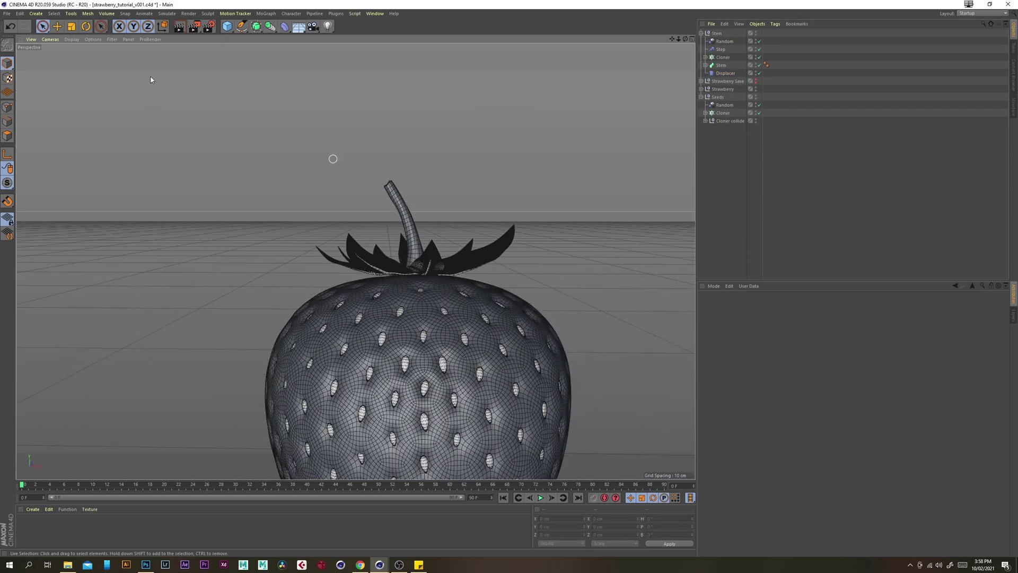
{"action": "left_click", "coordinate": [72, 39]}
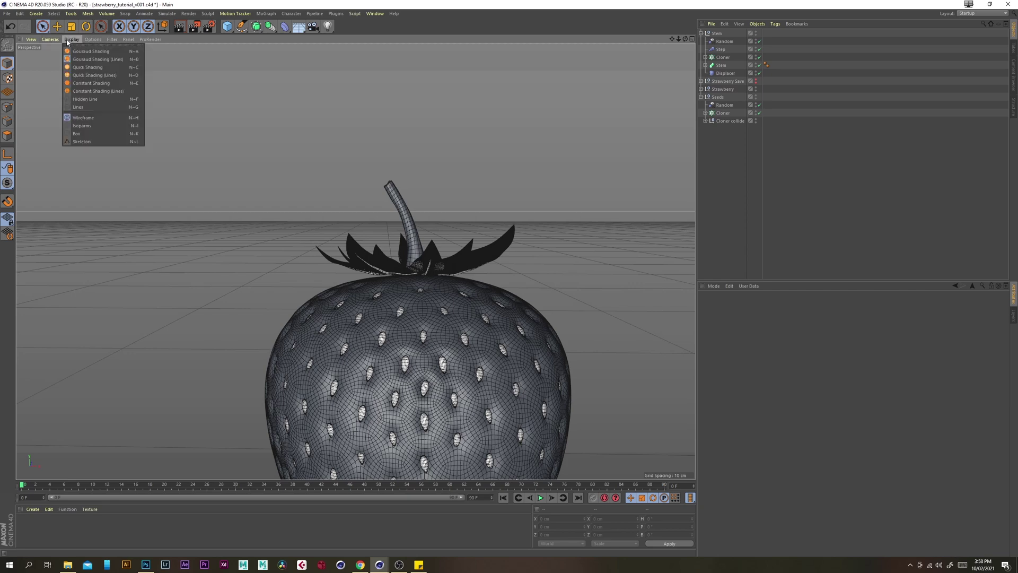
{"action": "left_click", "coordinate": [102, 52]}
Examine the shaded strawberry from several angles and distances, checking the leaves, stem, seeds and overall shape.
{"action": "left_click_drag", "start_coordinate": [426, 285], "coordinate": [470, 317], "text": "alt"}
{"action": "scroll", "coordinate": [345, 274], "scroll_direction": "up", "scroll_amount": 6}
{"action": "left_click_drag", "start_coordinate": [359, 269], "coordinate": [461, 288], "text": "alt"}
{"action": "right_click_drag", "start_coordinate": [424, 285], "coordinate": [460, 311], "text": "alt"}
{"action": "left_click_drag", "start_coordinate": [461, 310], "coordinate": [429, 255], "text": "alt"}
{"action": "right_click_drag", "start_coordinate": [428, 332], "coordinate": [478, 371], "text": "alt"}
{"action": "middle_click_drag", "start_coordinate": [478, 370], "coordinate": [417, 289], "text": "alt"}
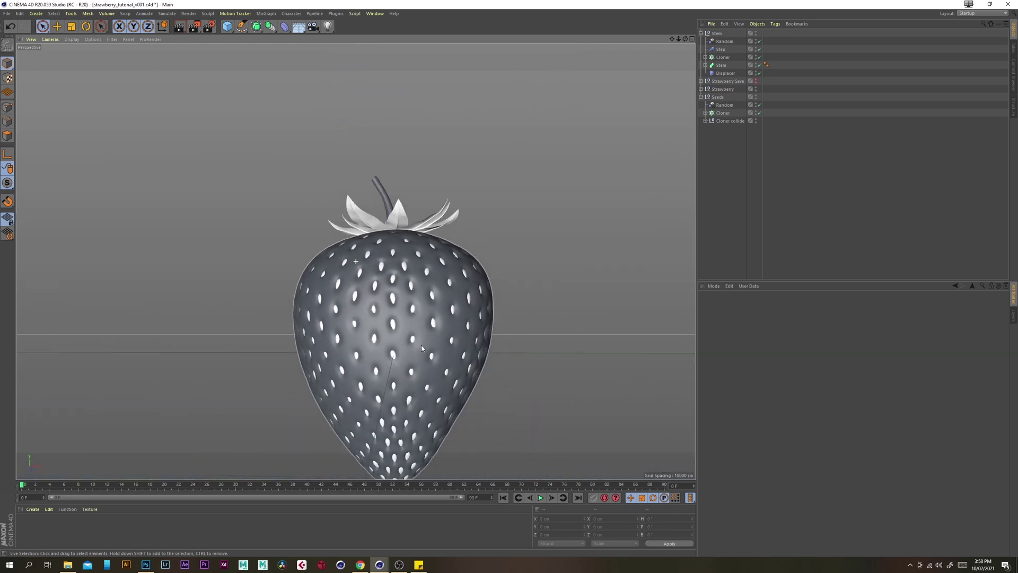
{"action": "left_click_drag", "start_coordinate": [414, 313], "coordinate": [394, 333], "text": "alt"}
{"action": "right_click_drag", "start_coordinate": [355, 261], "coordinate": [368, 268], "text": "alt"}
{"action": "left_click_drag", "start_coordinate": [368, 269], "coordinate": [384, 287], "text": "alt"}
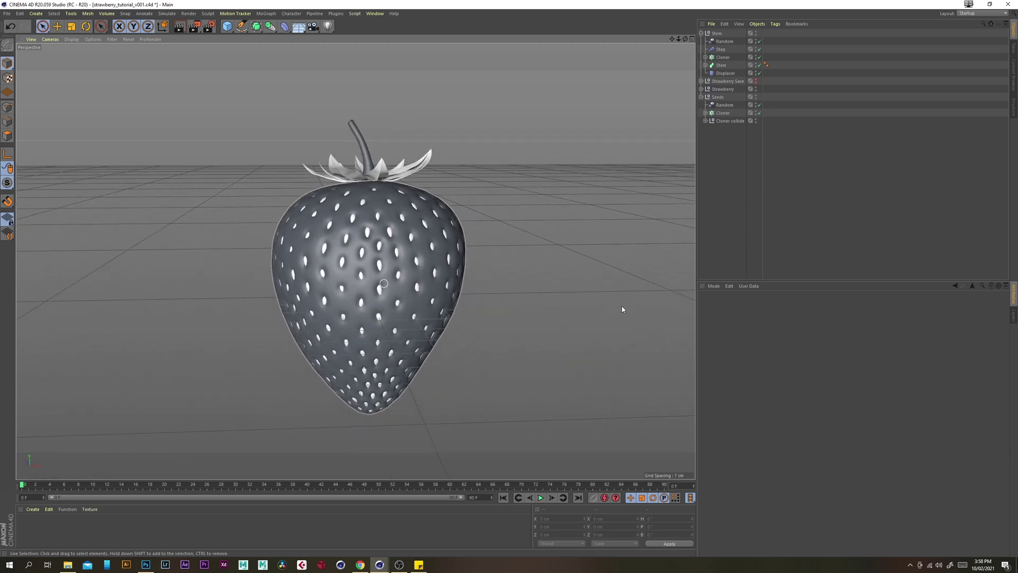